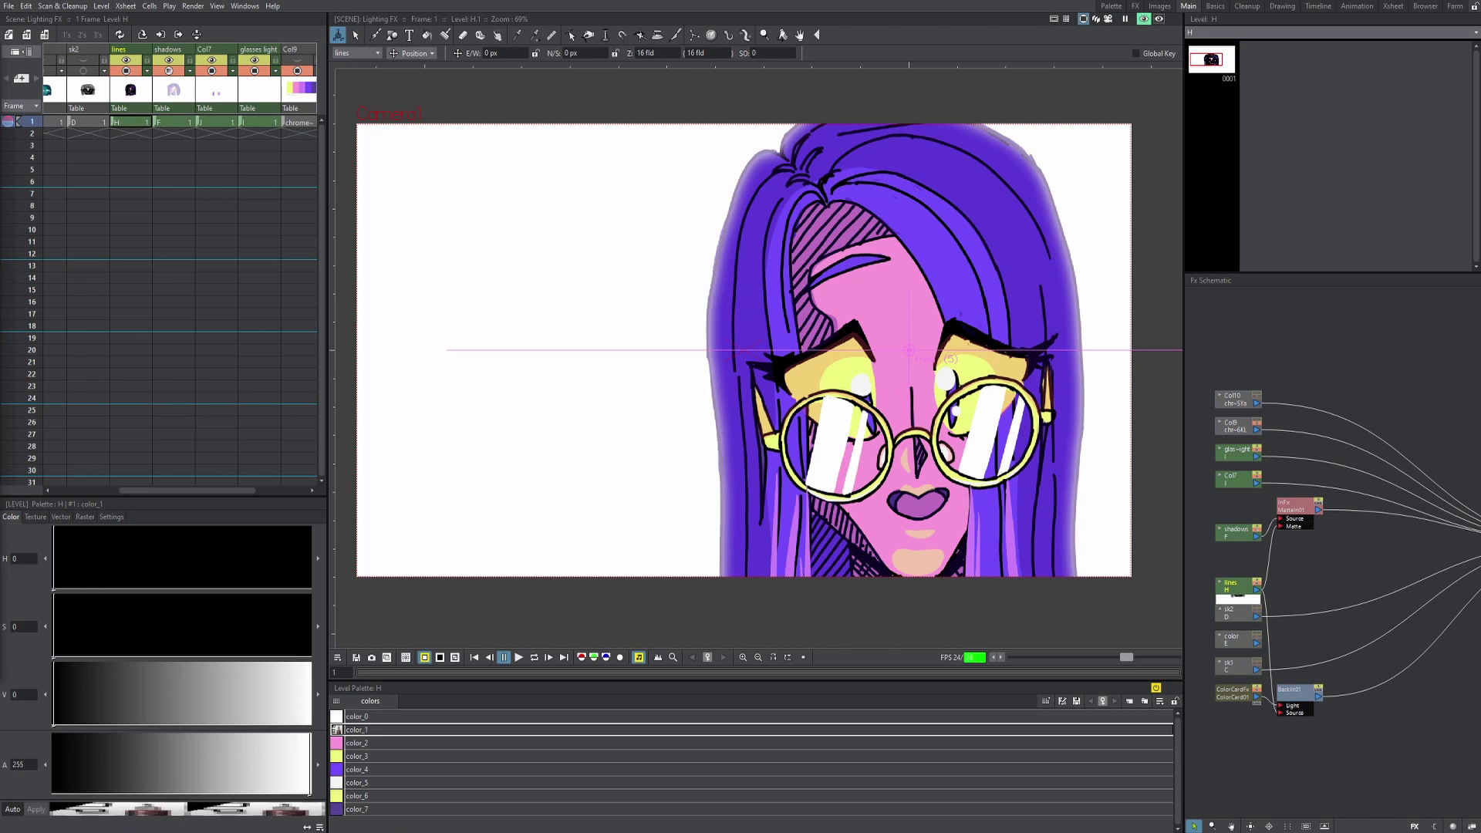
- Widen the Xsheet and toggle the lines layer off and on to compare
drag(796, 304, 805, 308)
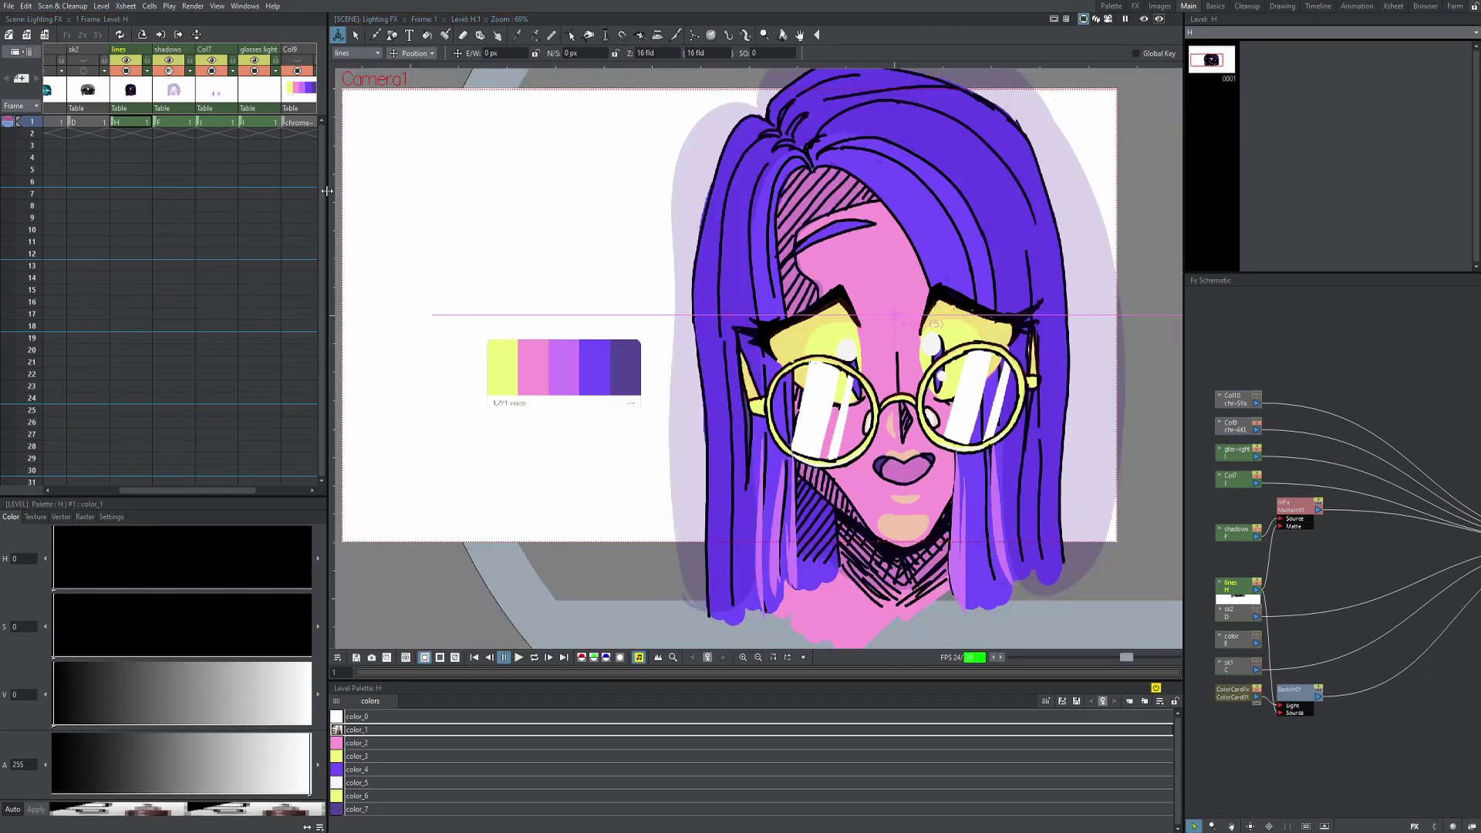
drag(330, 190, 411, 192)
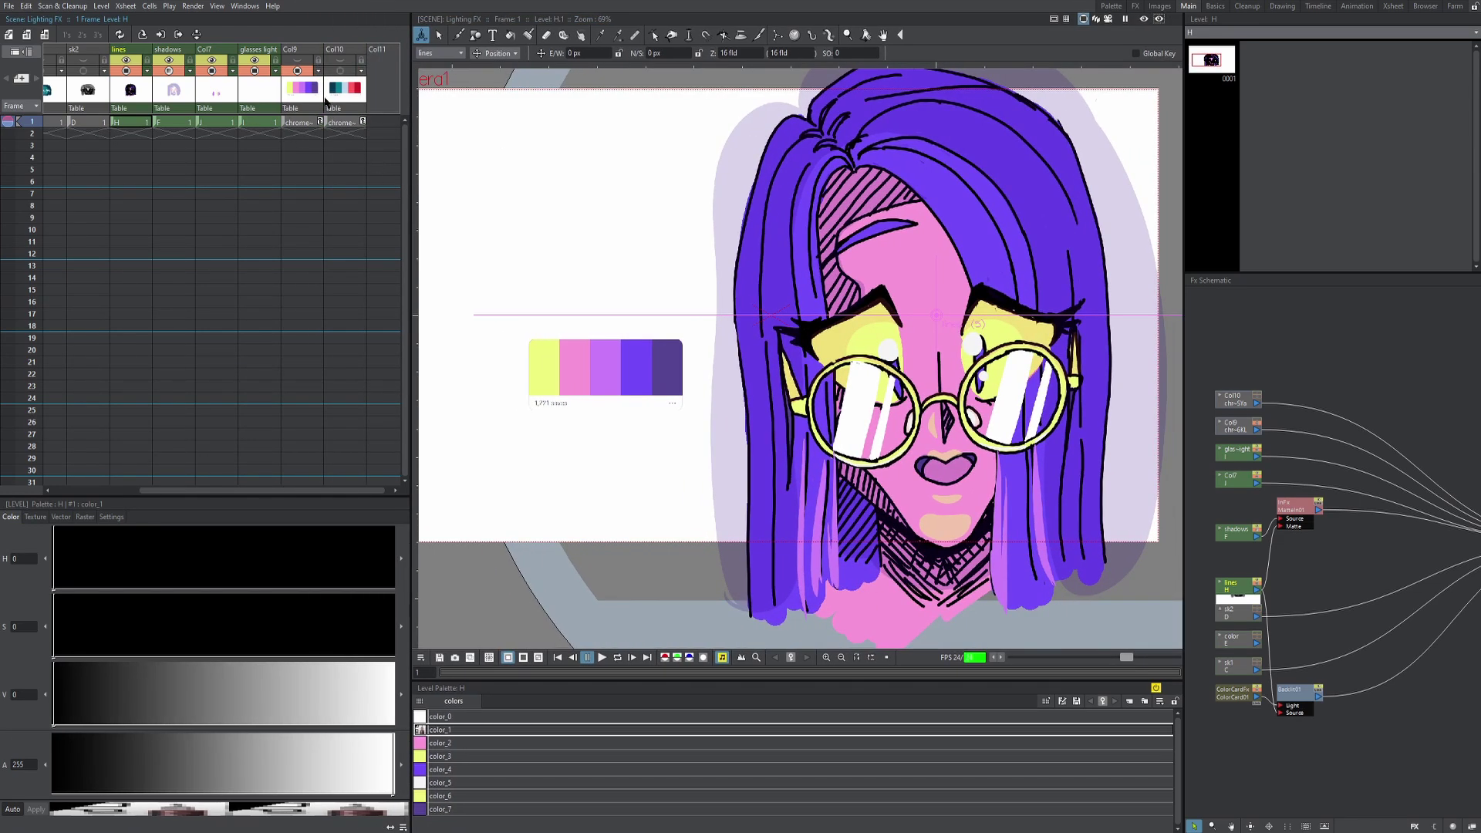
click(128, 71)
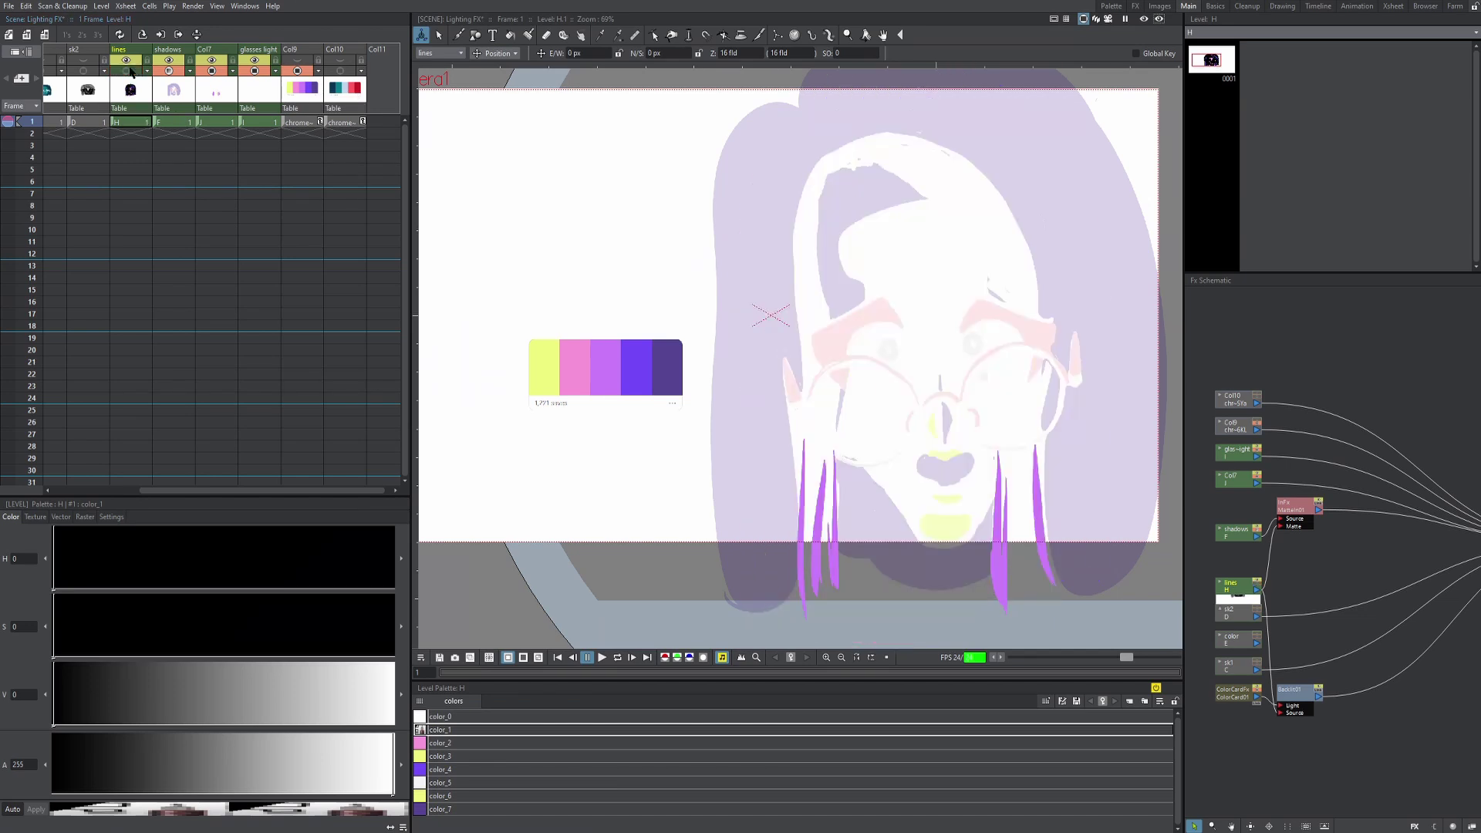
click(128, 71)
click(128, 71)
click(128, 71)
- Turn on the Col7 layer, enable the render Preview, and save the Lighting FX scene
click(177, 74)
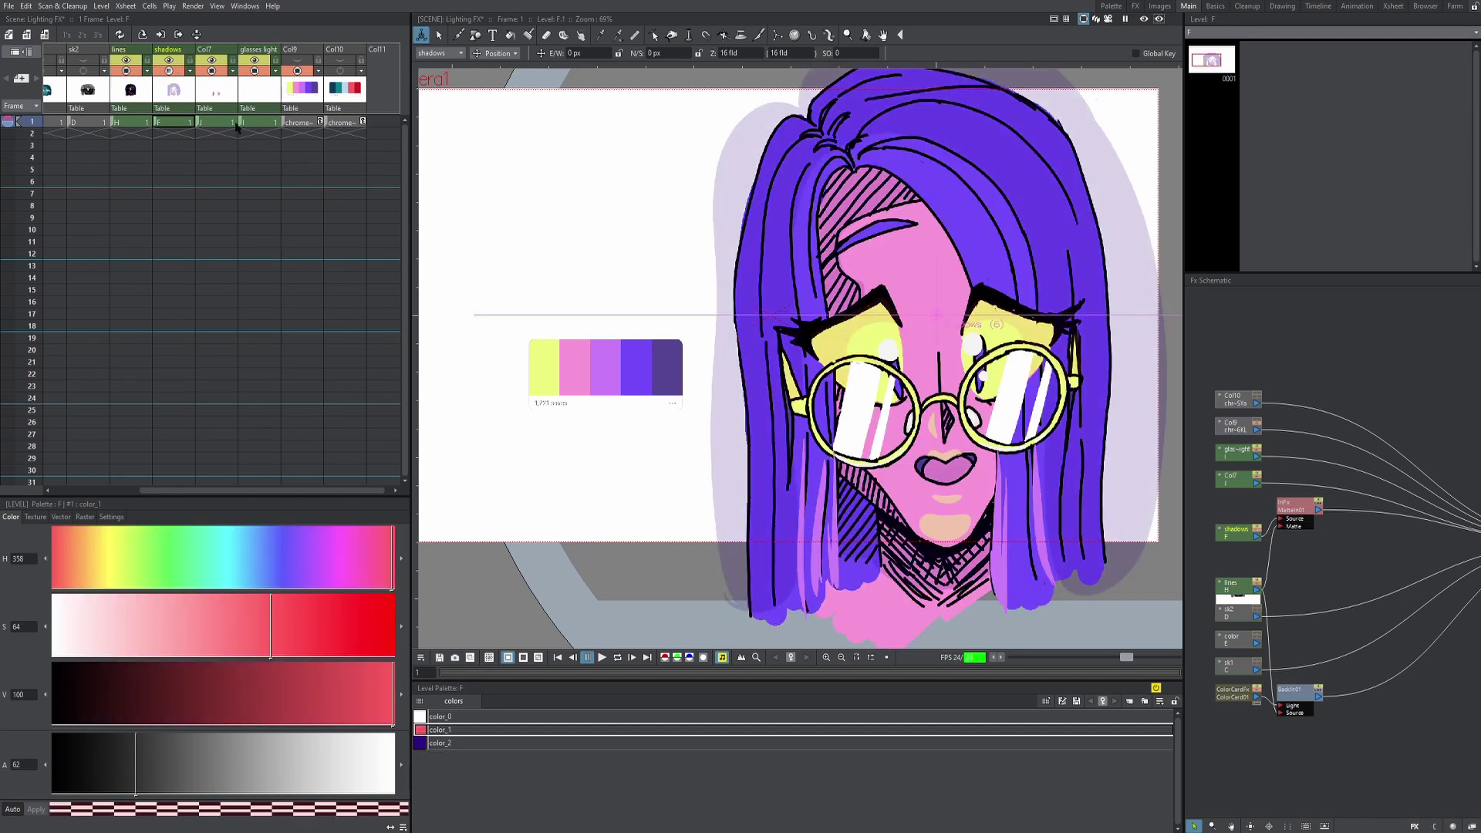
click(211, 74)
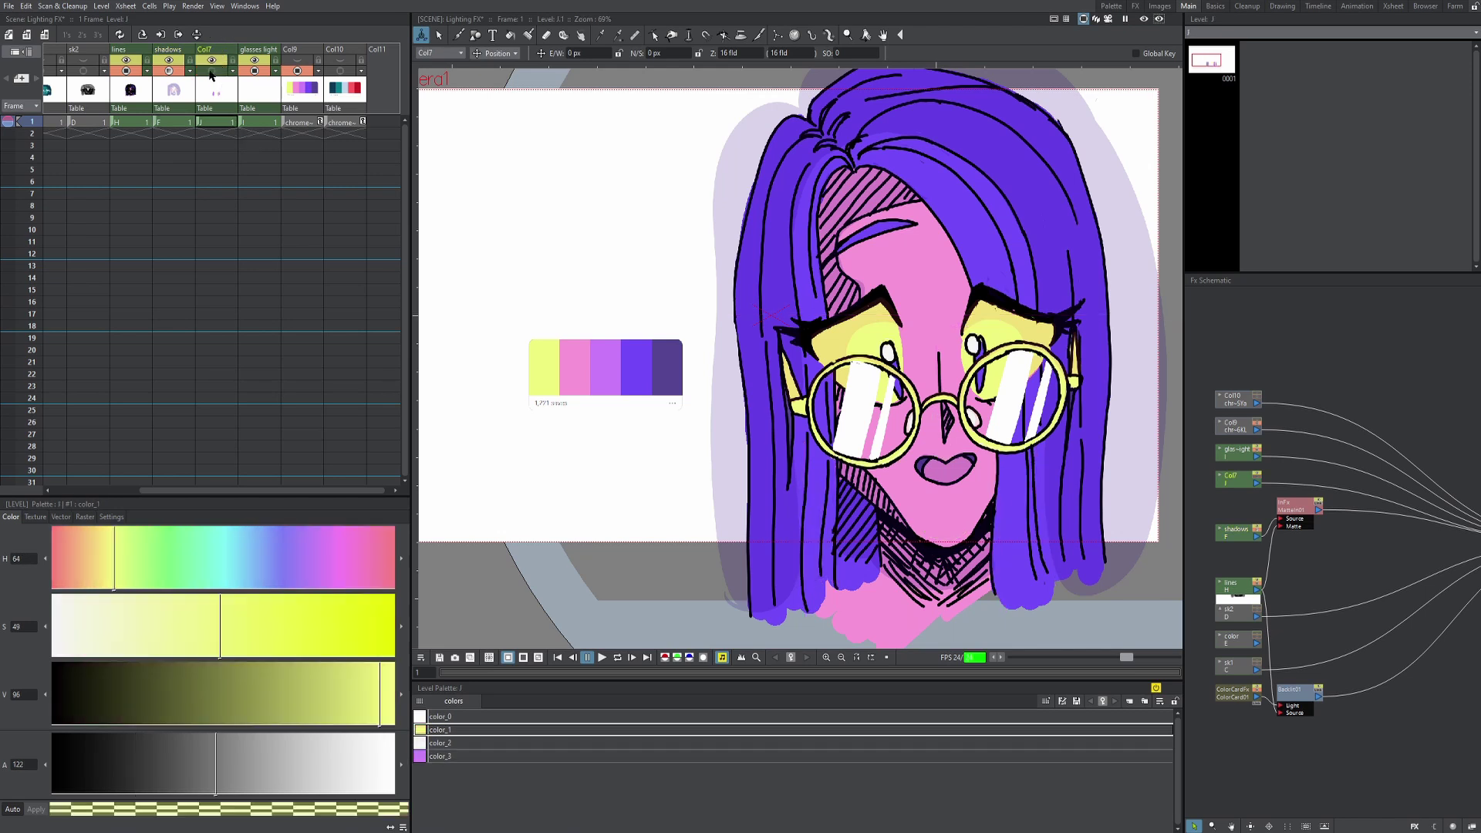
click(211, 72)
click(254, 71)
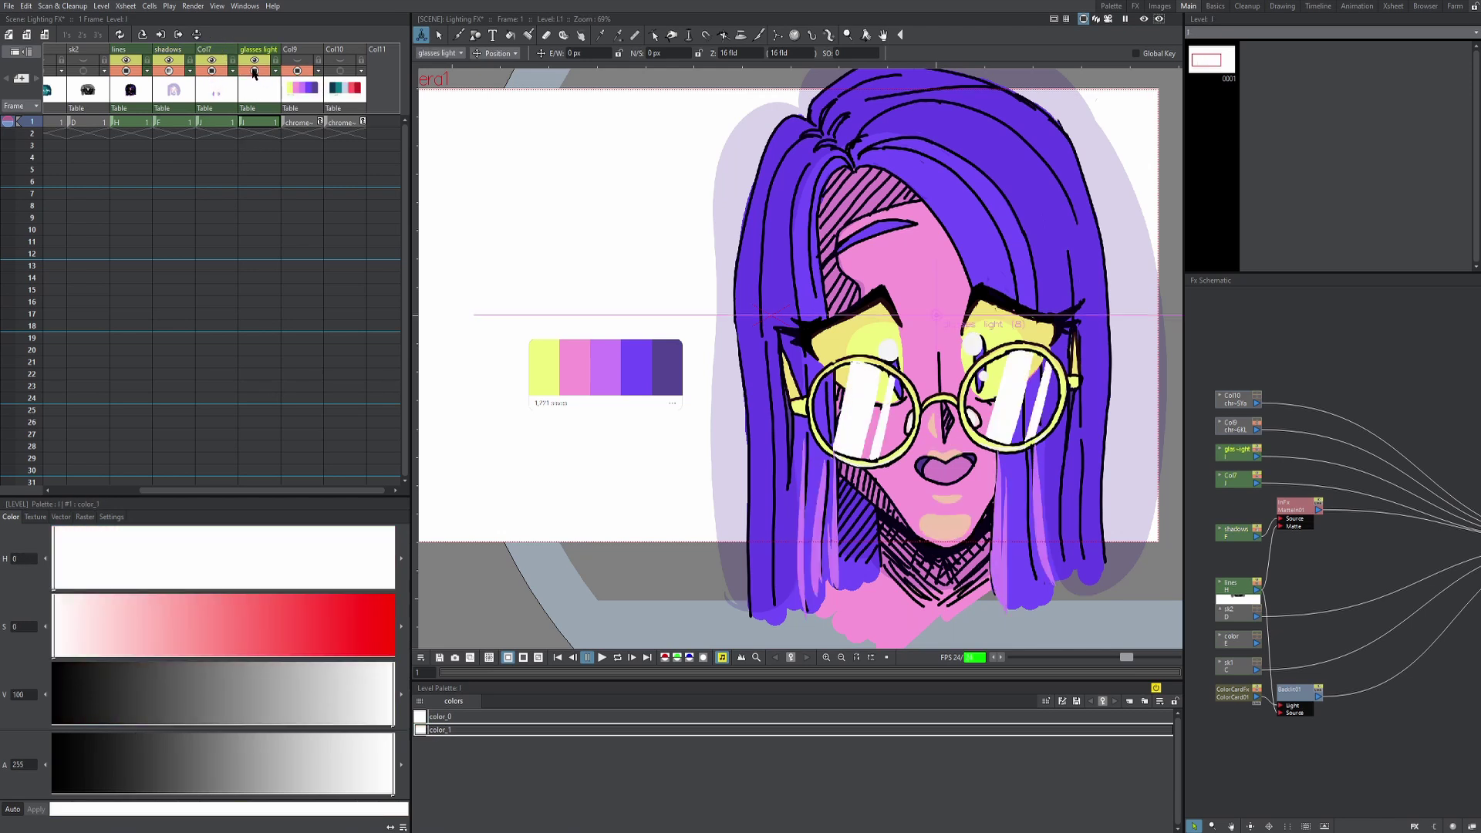
click(1144, 18)
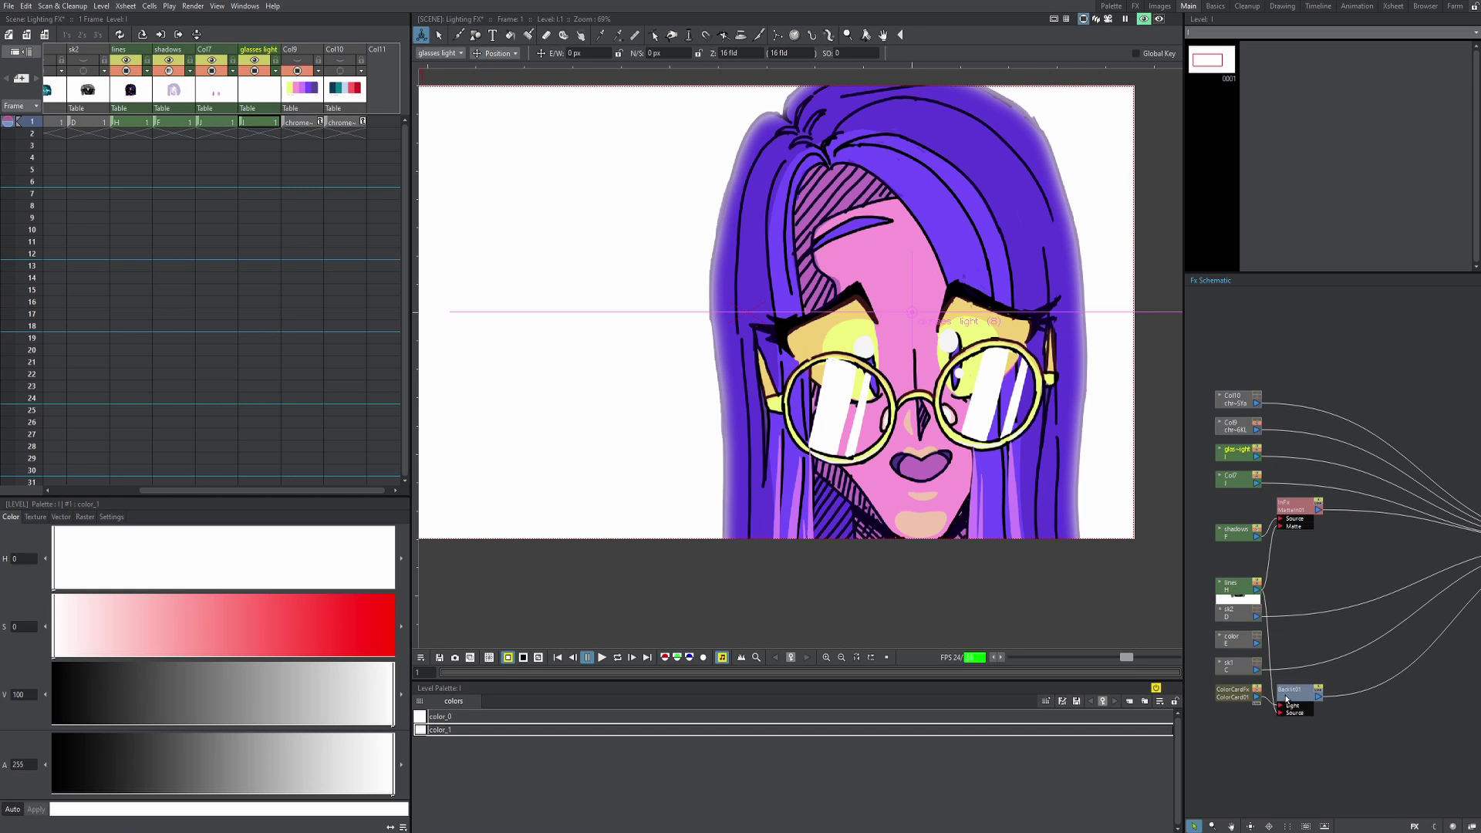
key(ctrl+s)
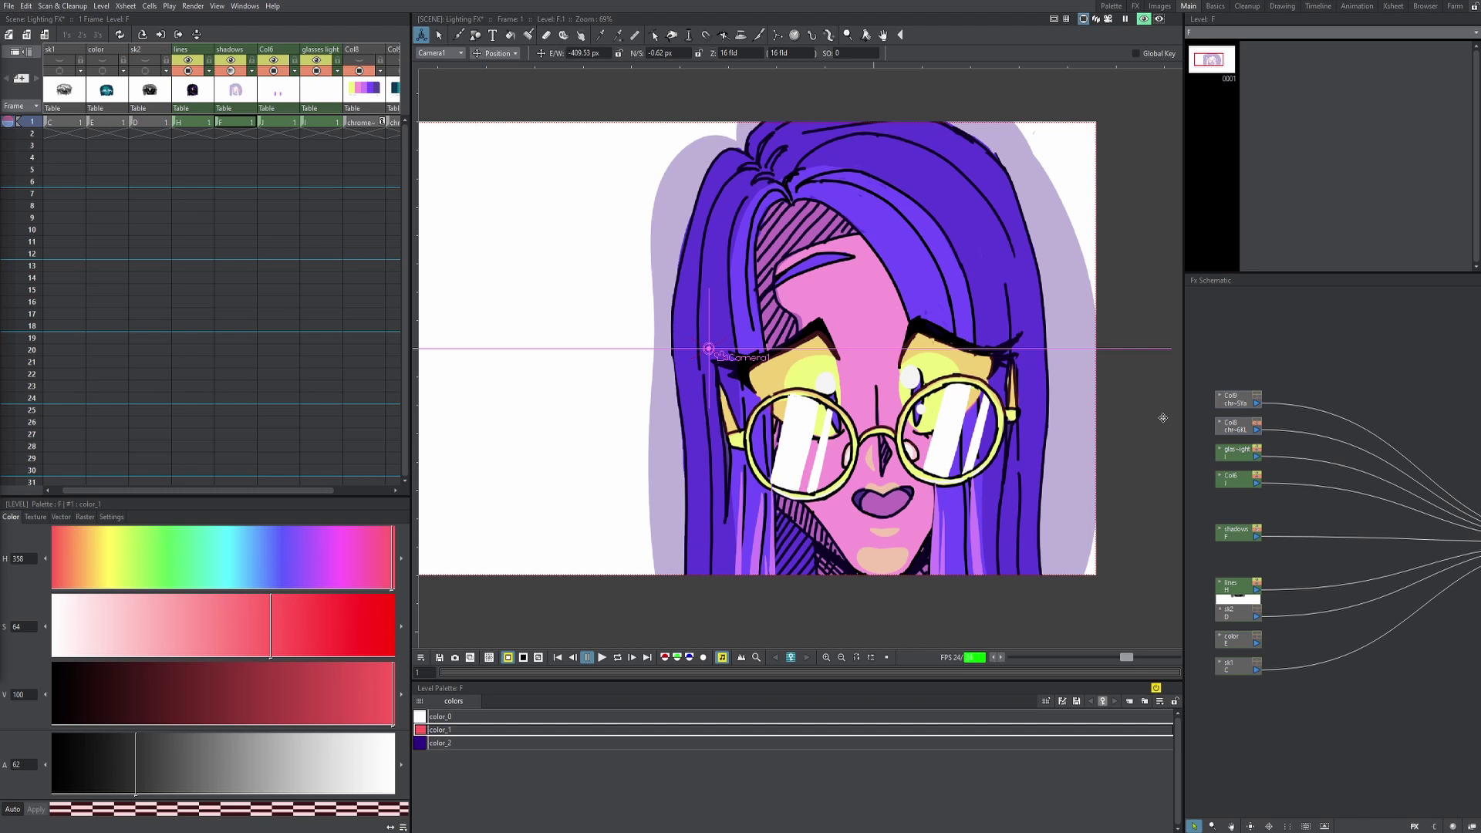
- Reframe the character, toggle the shadows layer off and on, select lines, and widen the right panels
drag(733, 146, 693, 160)
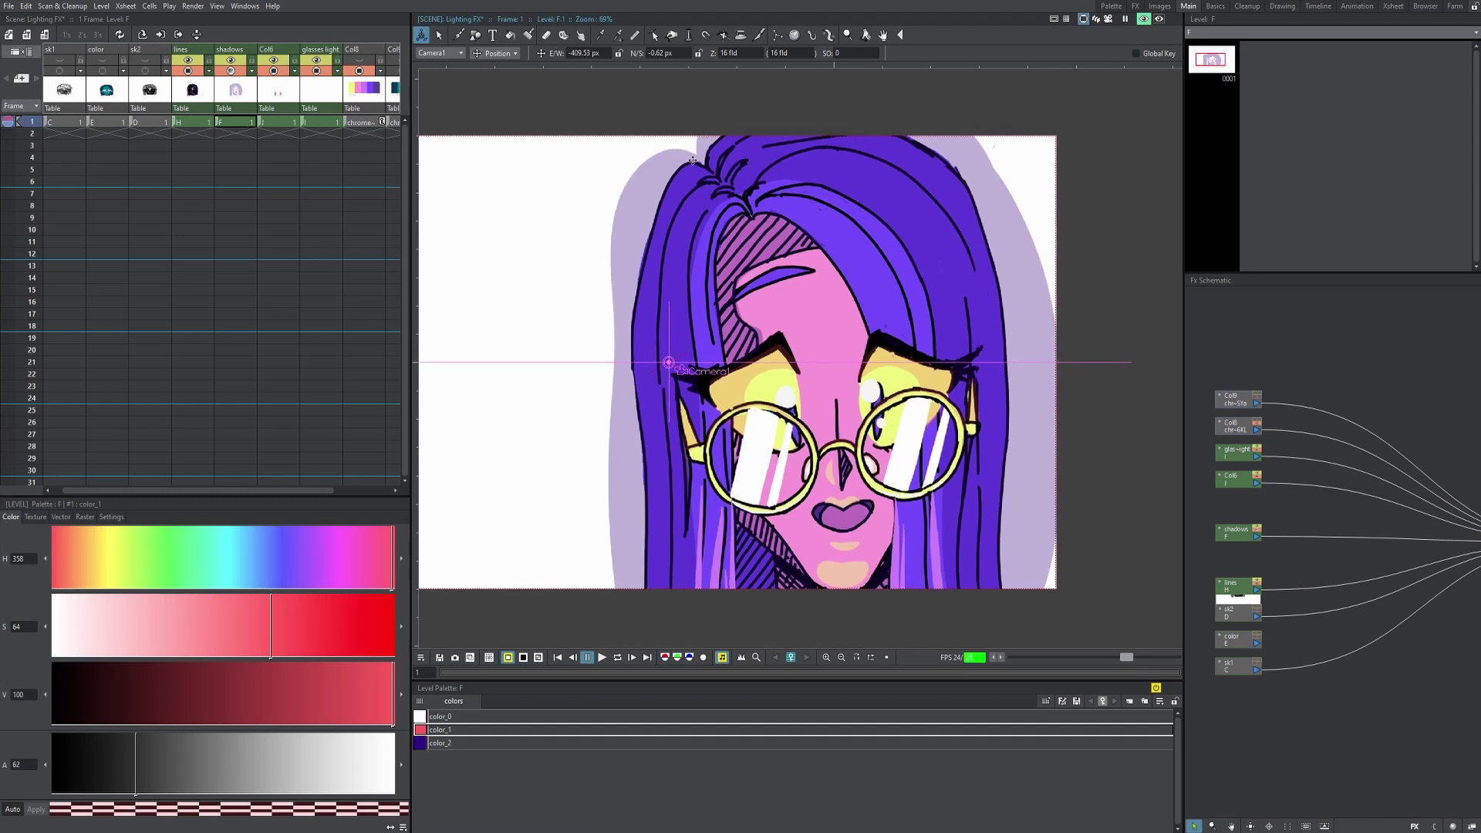
click(240, 60)
click(240, 59)
click(197, 56)
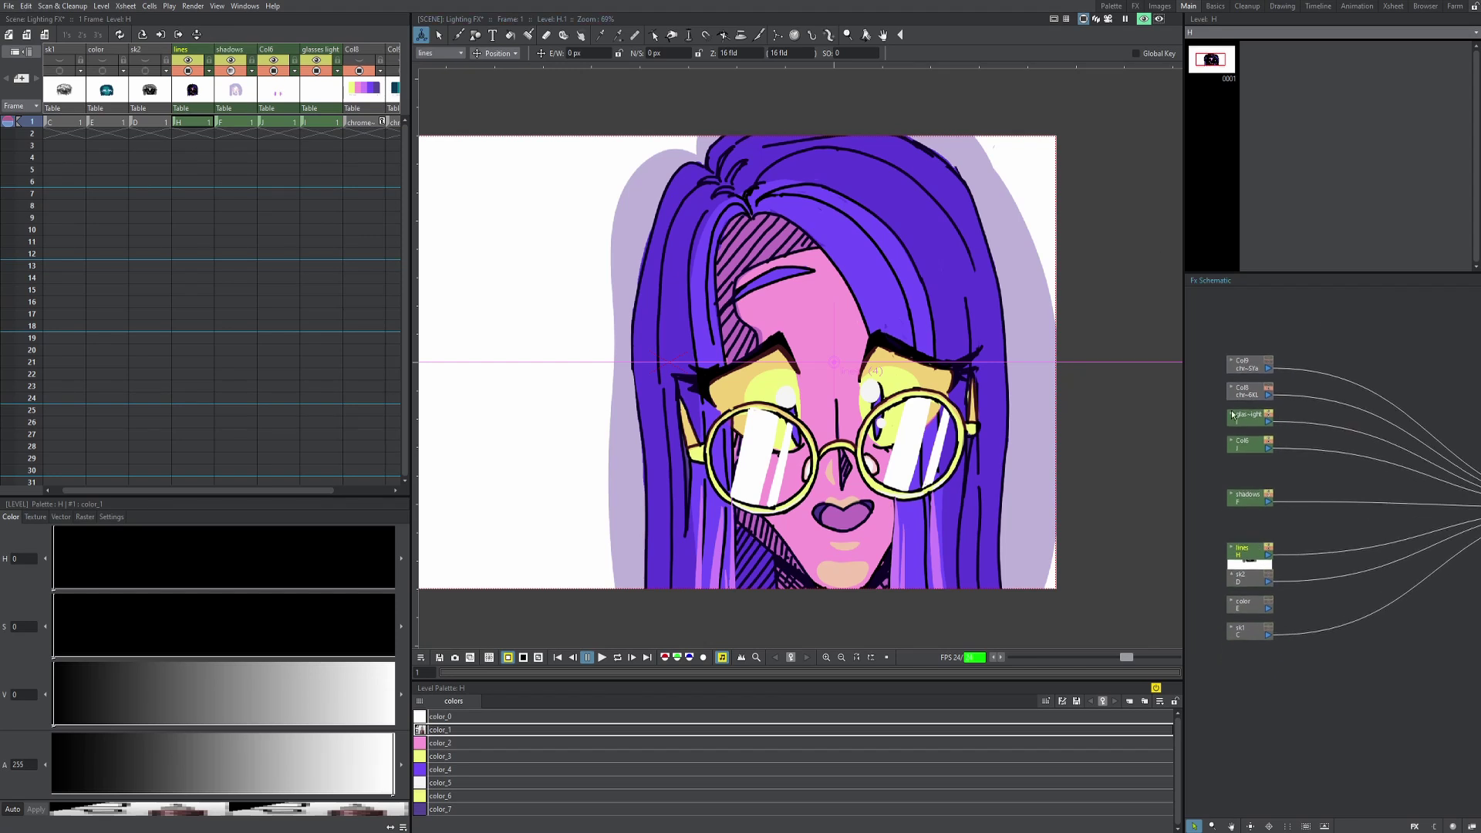
drag(1182, 369, 1096, 354)
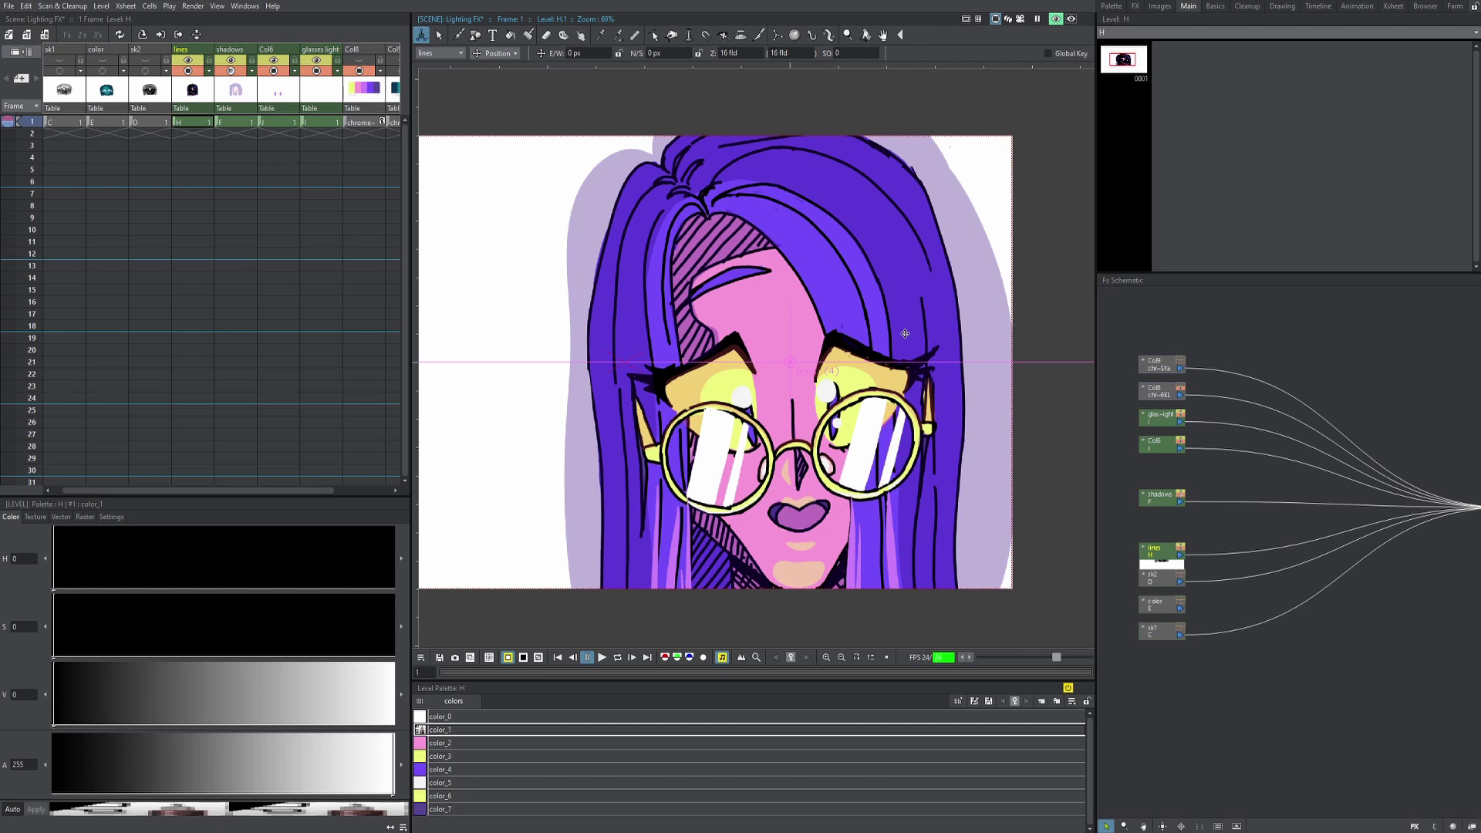
- Switch to the Animation room and pan the stage schematic toward the lines node
click(1358, 6)
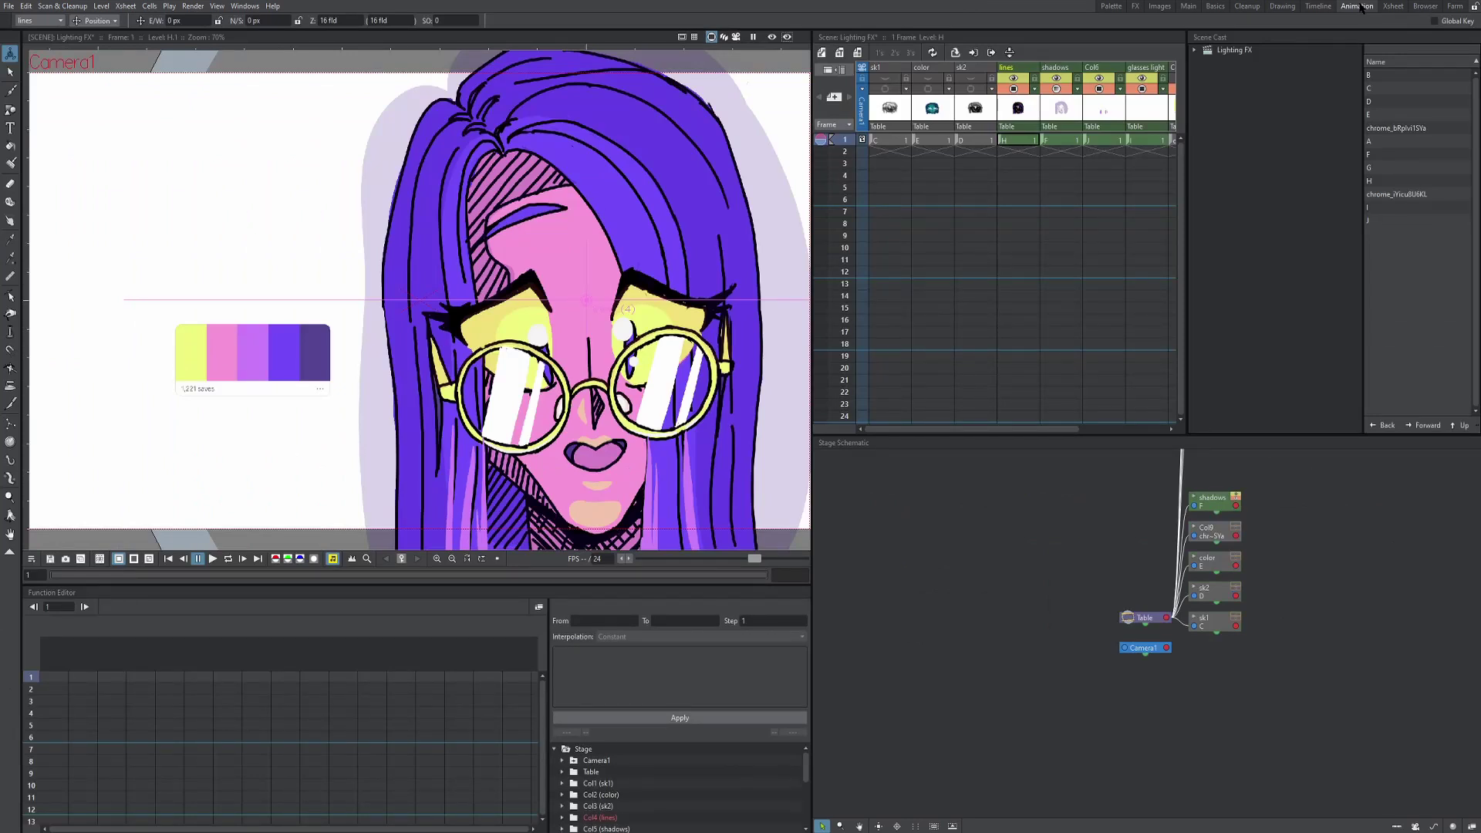
click(1206, 531)
drag(1272, 641, 1194, 687)
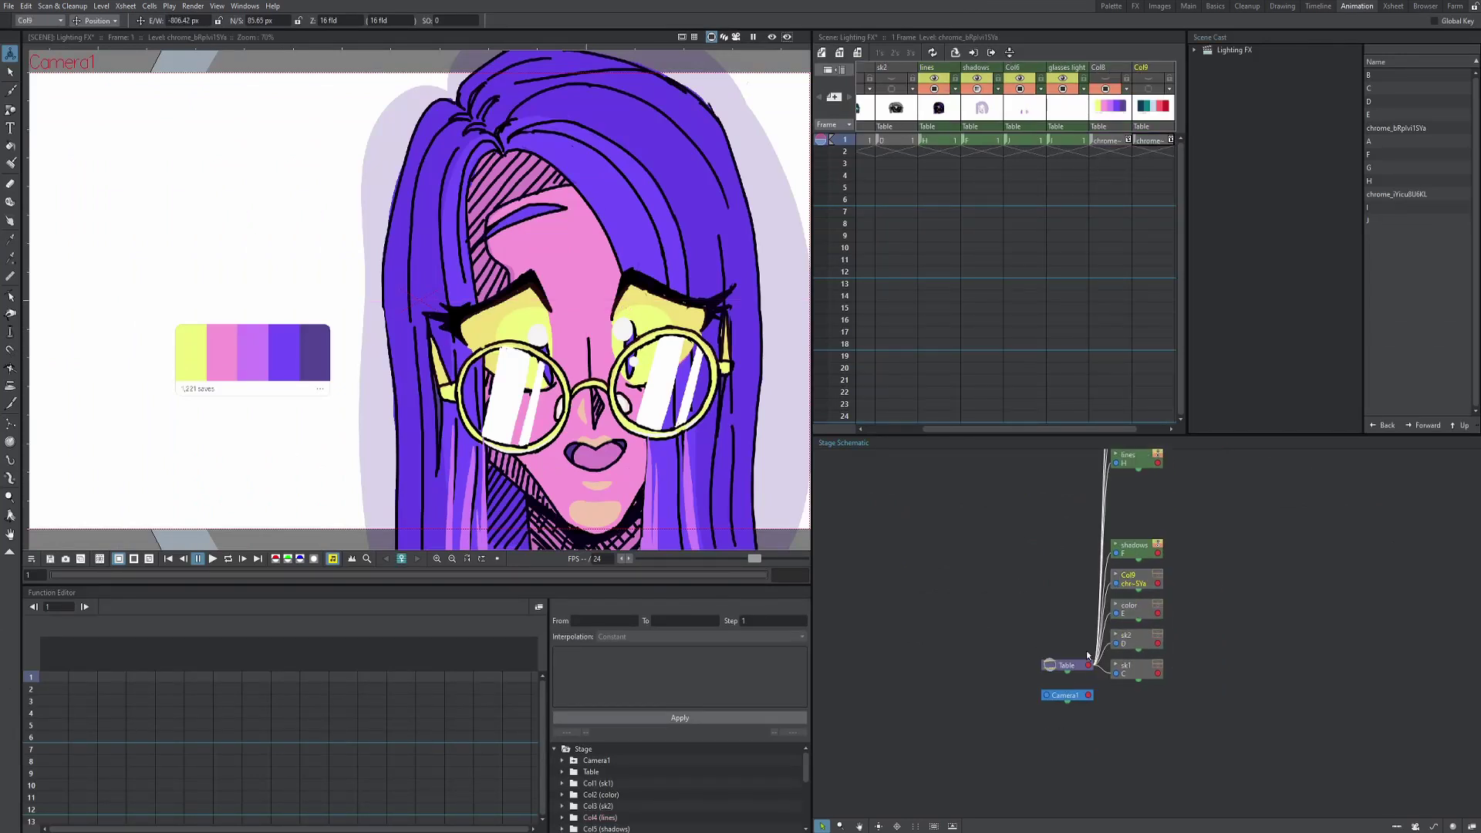
- Show the FX Schematic and select the shadows and lines nodes
click(1472, 827)
scroll(988, 557, down, 3)
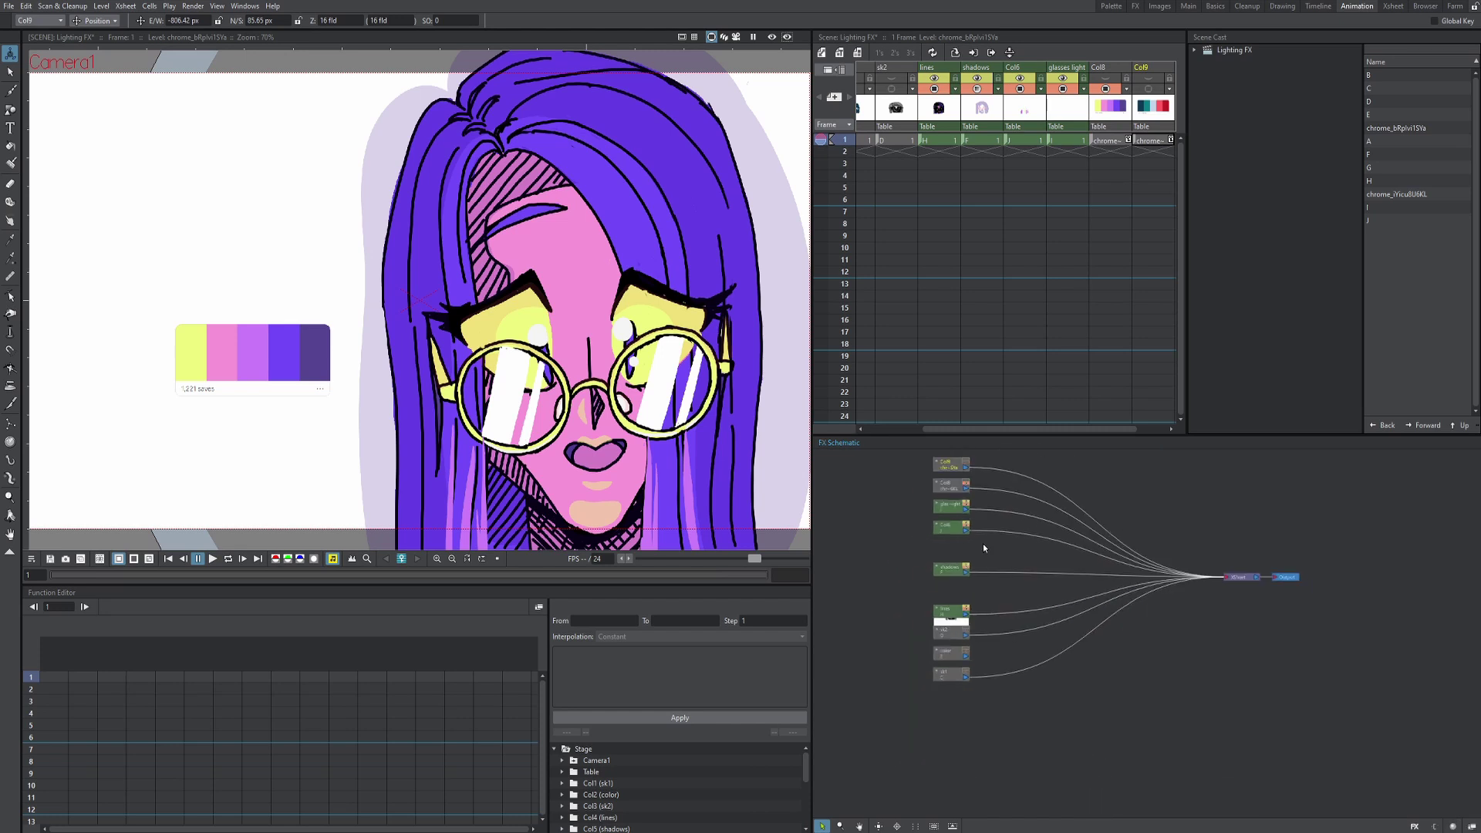
scroll(949, 541, up, 2)
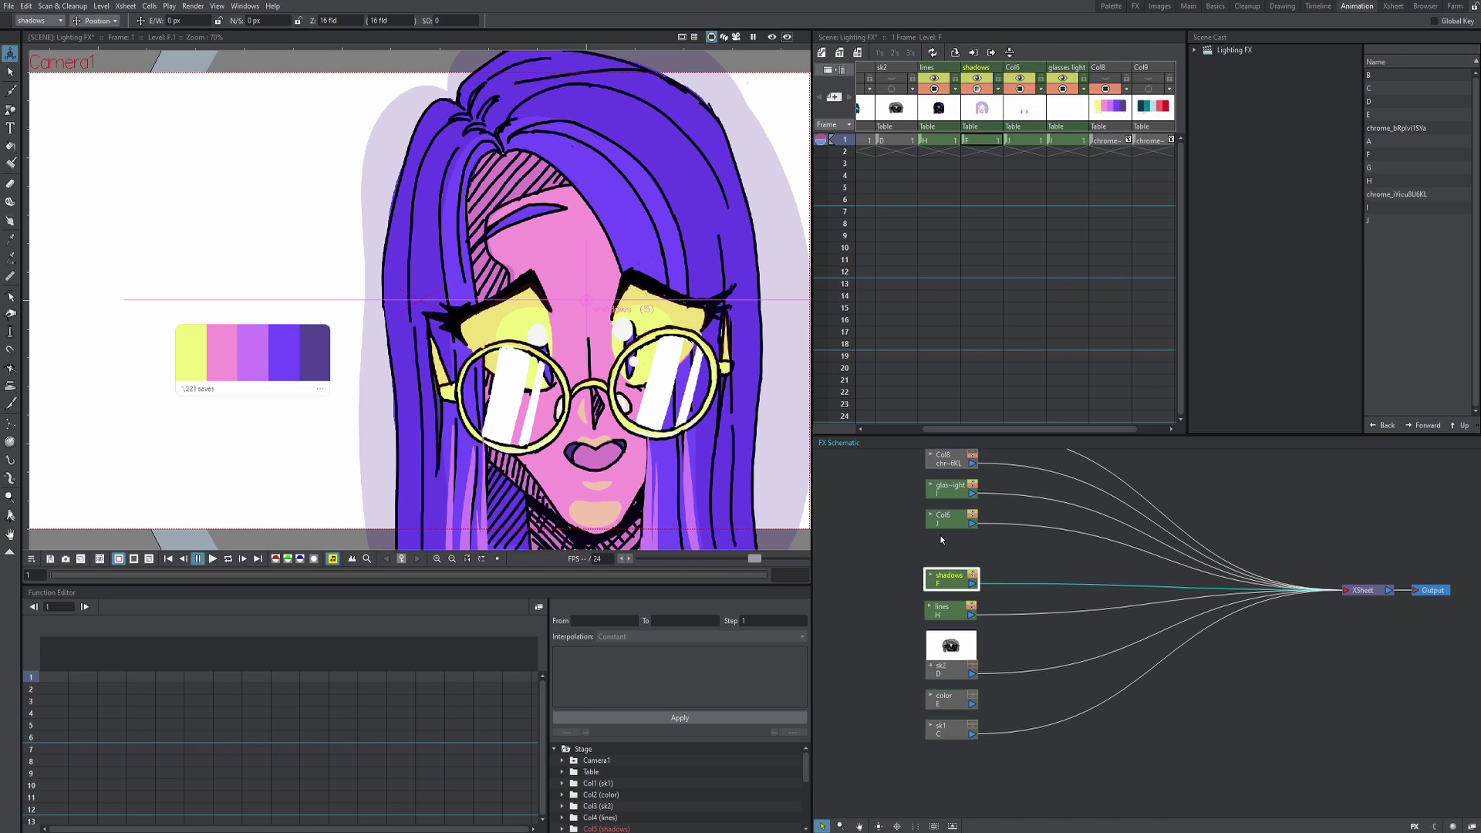
click(949, 584)
click(955, 613)
scroll(953, 610, up, 1)
- Insert a Matte In effect after shadows and connect lines as its matte
right_click(940, 576)
mouse_move(995, 580)
mouse_move(1112, 692)
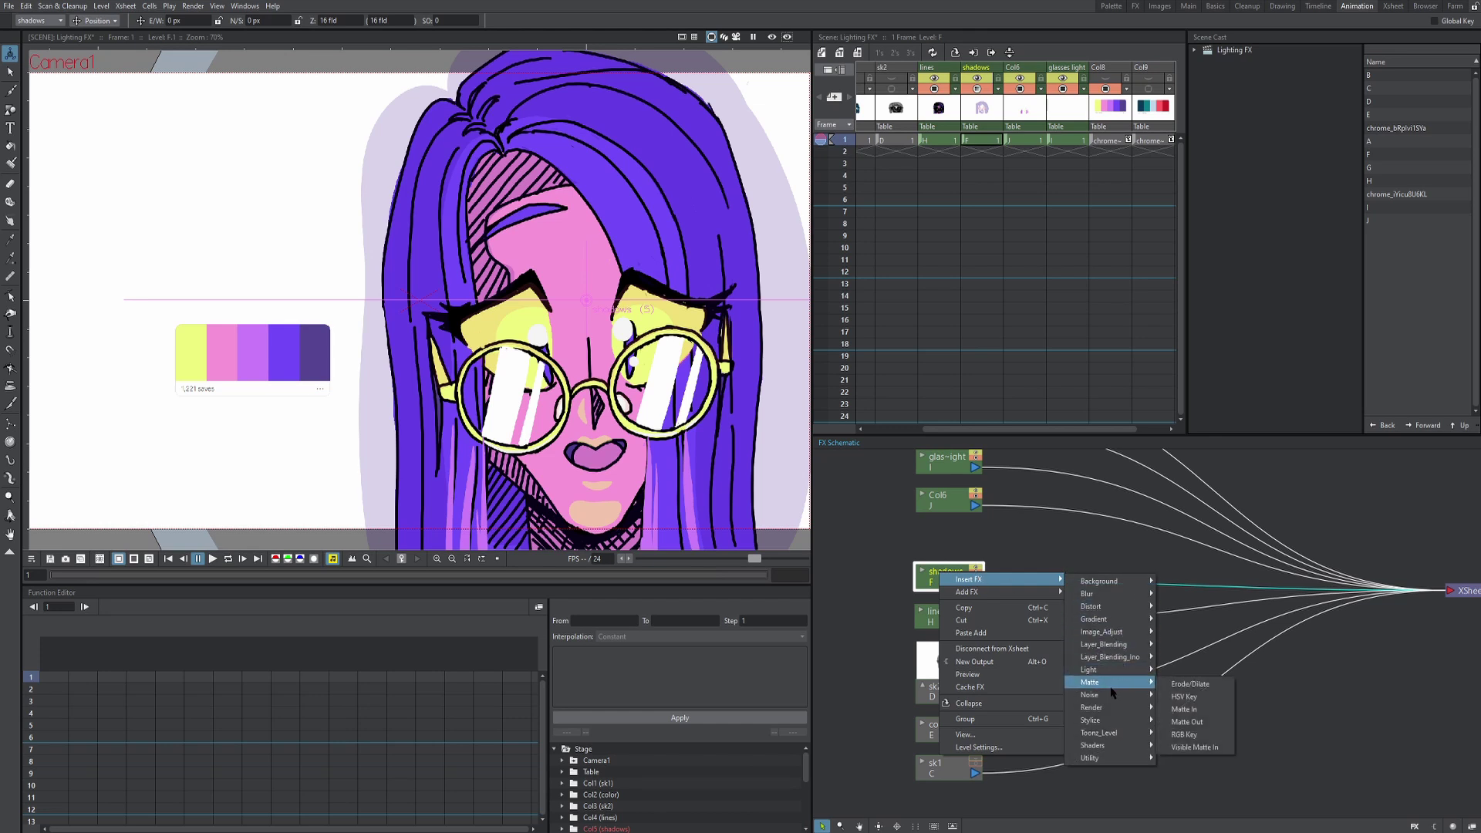
click(1174, 694)
drag(1034, 585, 1049, 583)
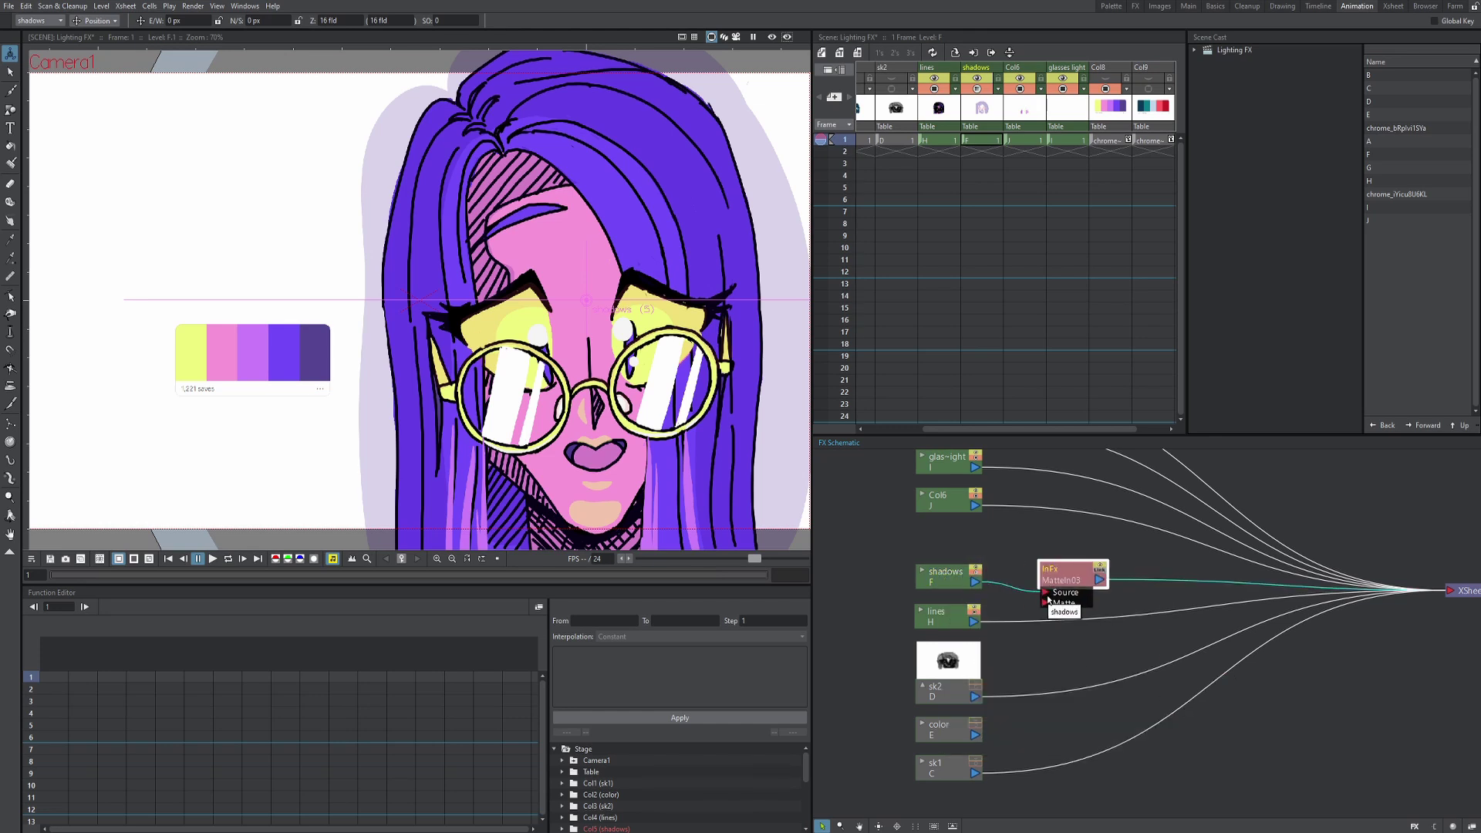
drag(976, 624, 1046, 603)
- Reposition the MatteIn03 node in the schematic and view the rendered preview
scroll(974, 625, up, 1)
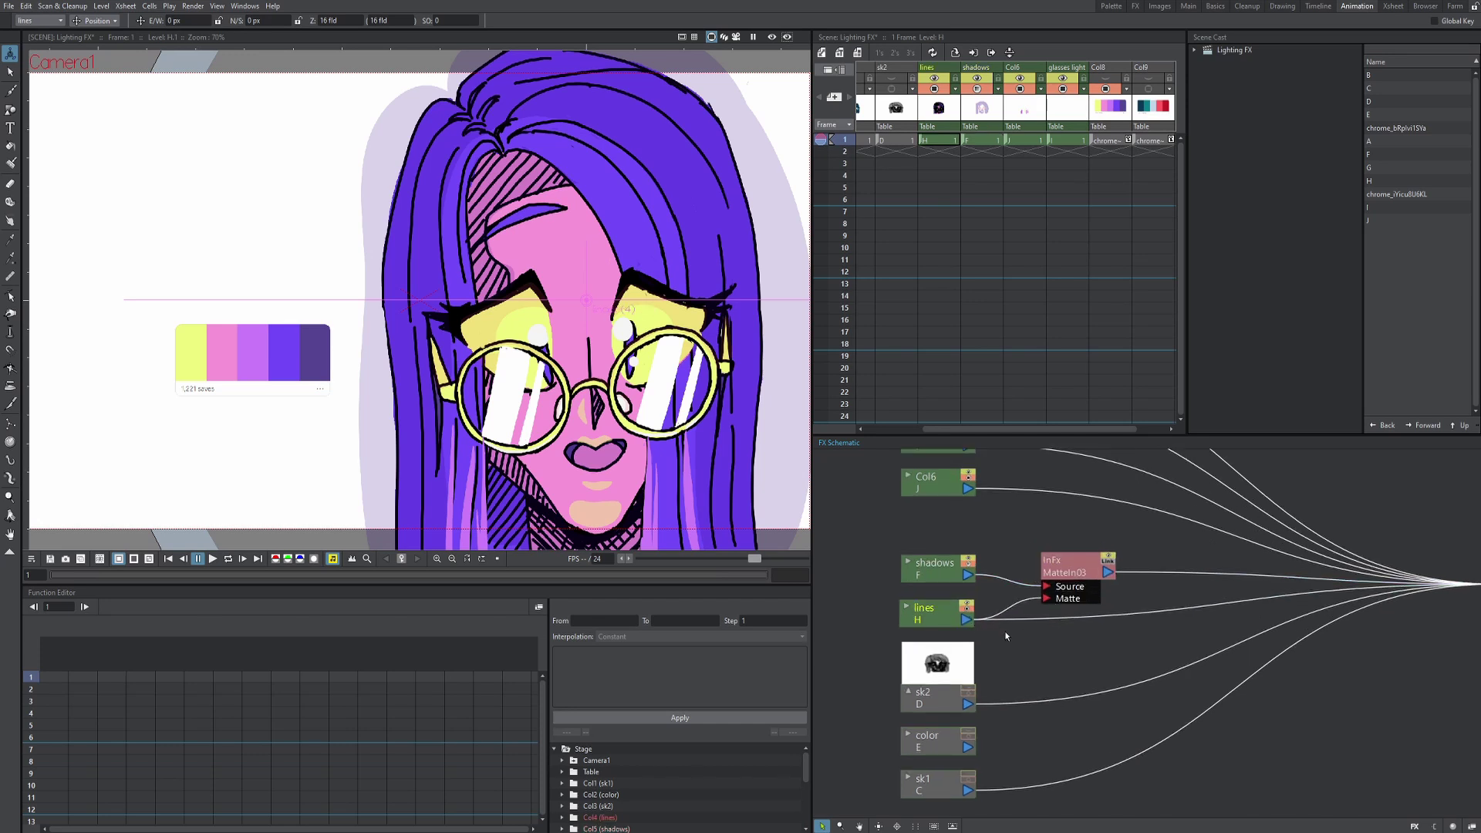
scroll(988, 637, down, 1)
drag(926, 584, 1034, 567)
click(1026, 584)
drag(936, 564, 1307, 534)
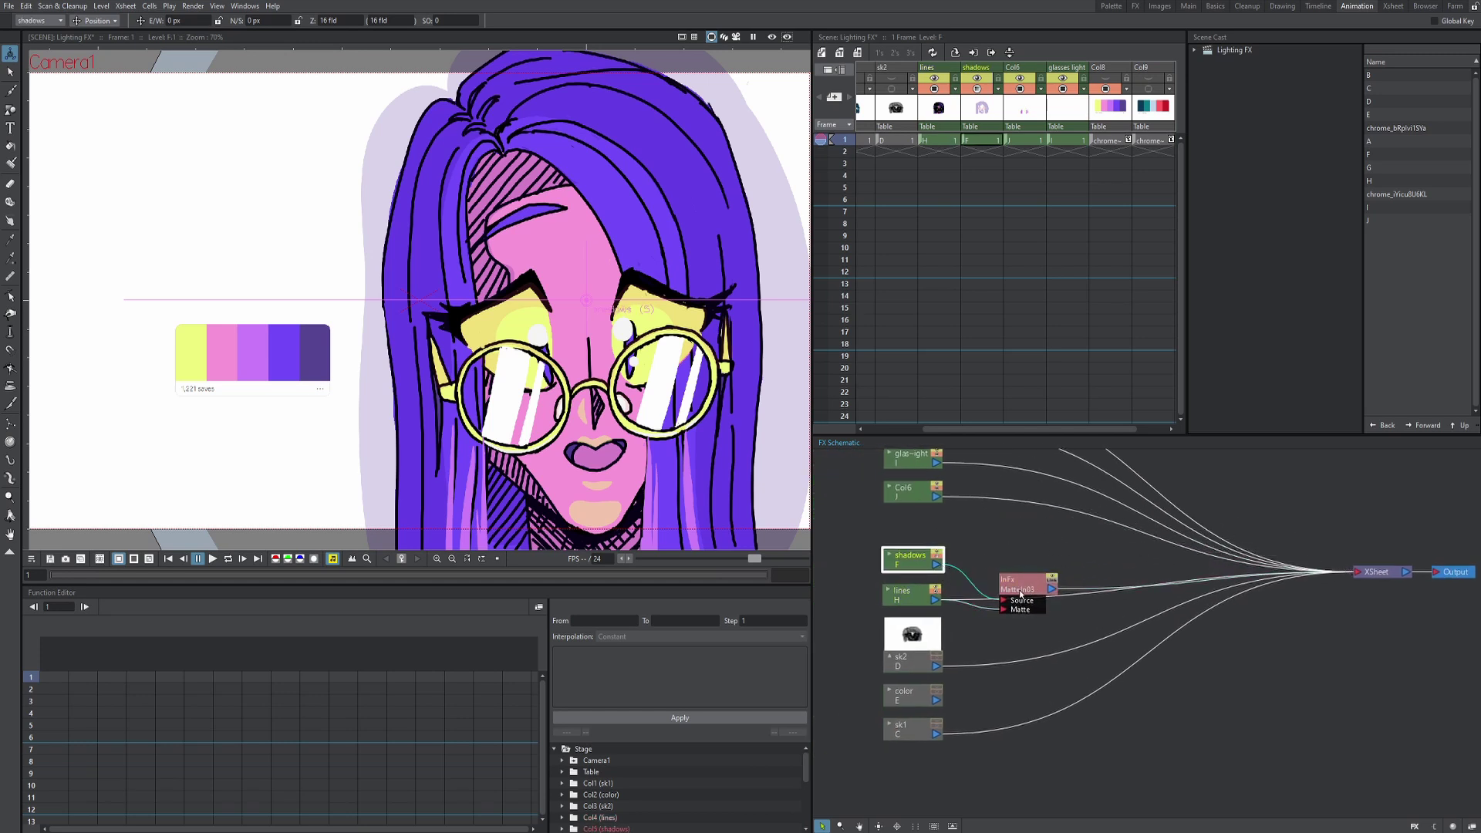
drag(1026, 584, 1026, 537)
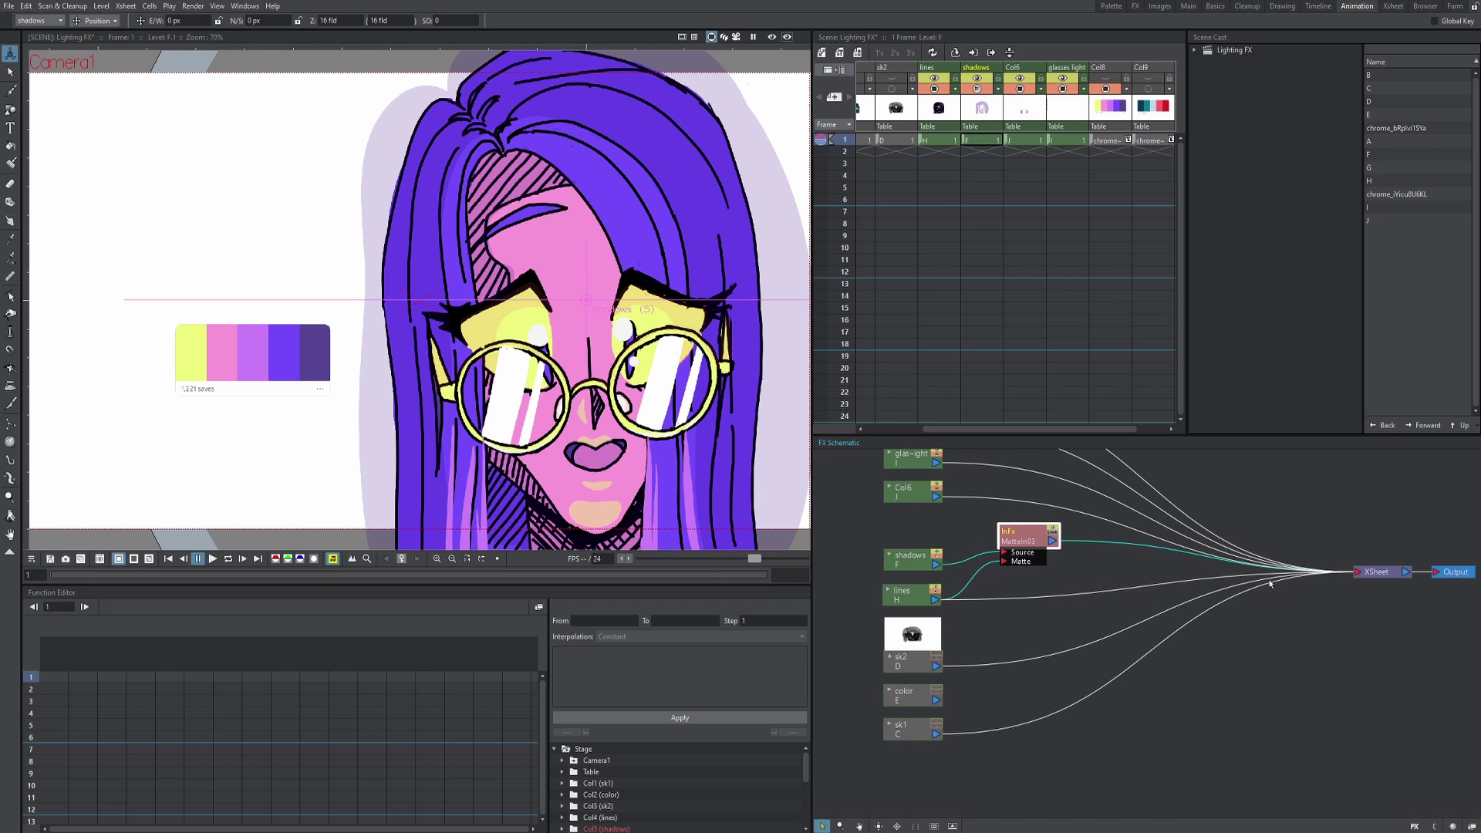
drag(1031, 552, 1031, 569)
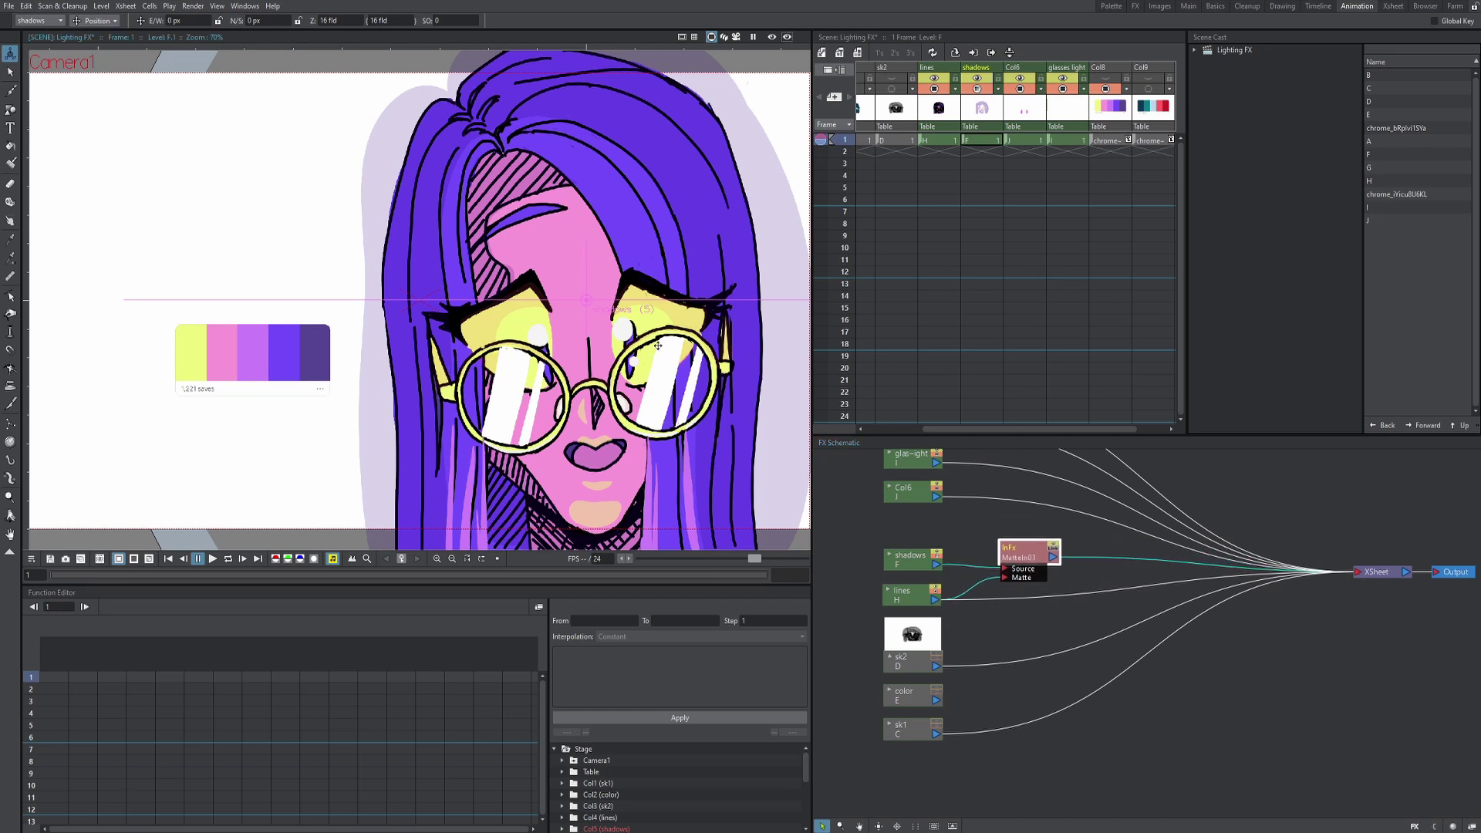
click(772, 37)
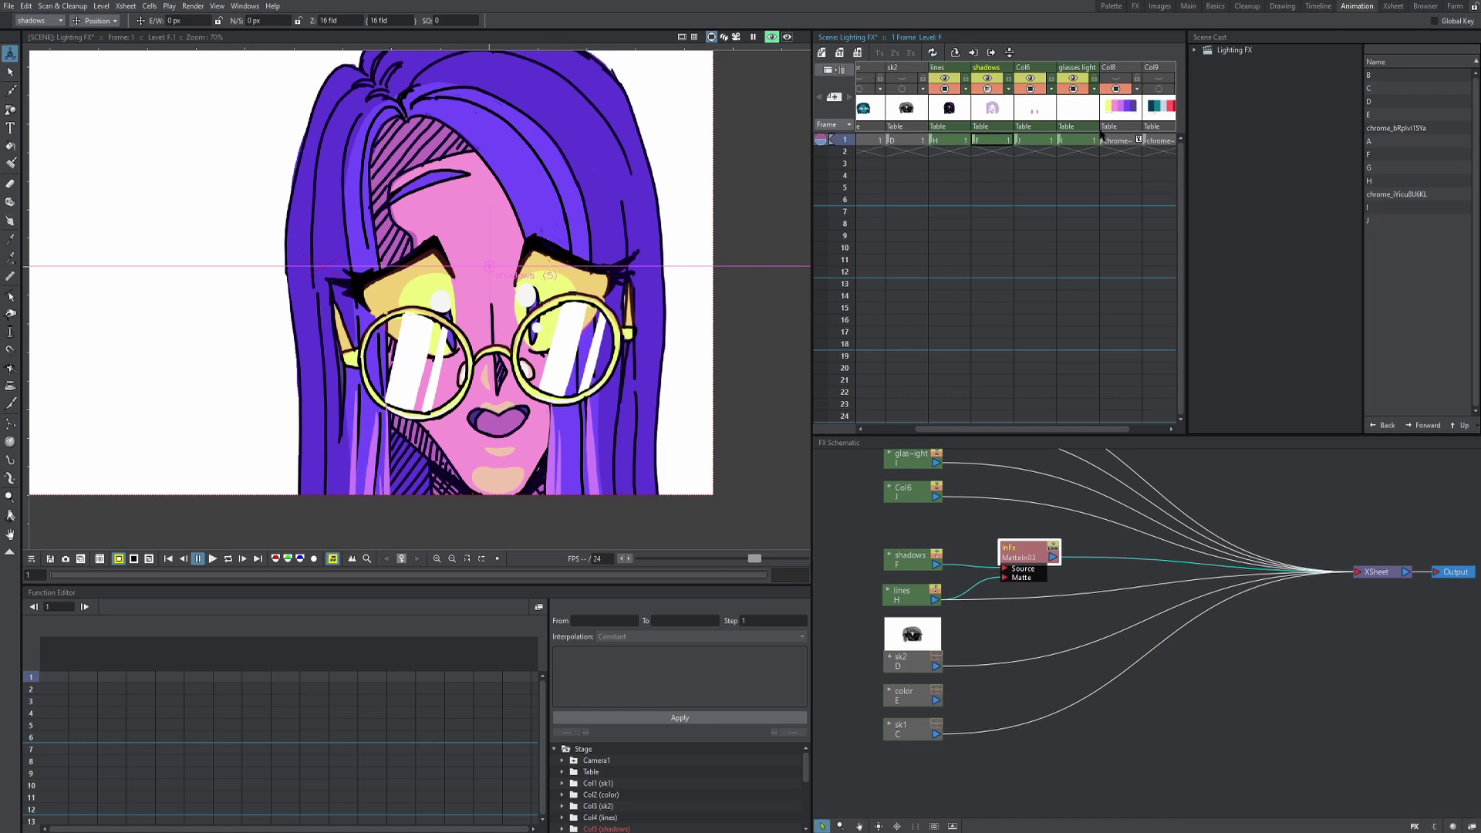
- Rename the Col6 column header in the Xsheet to 'highlights'
click(1033, 140)
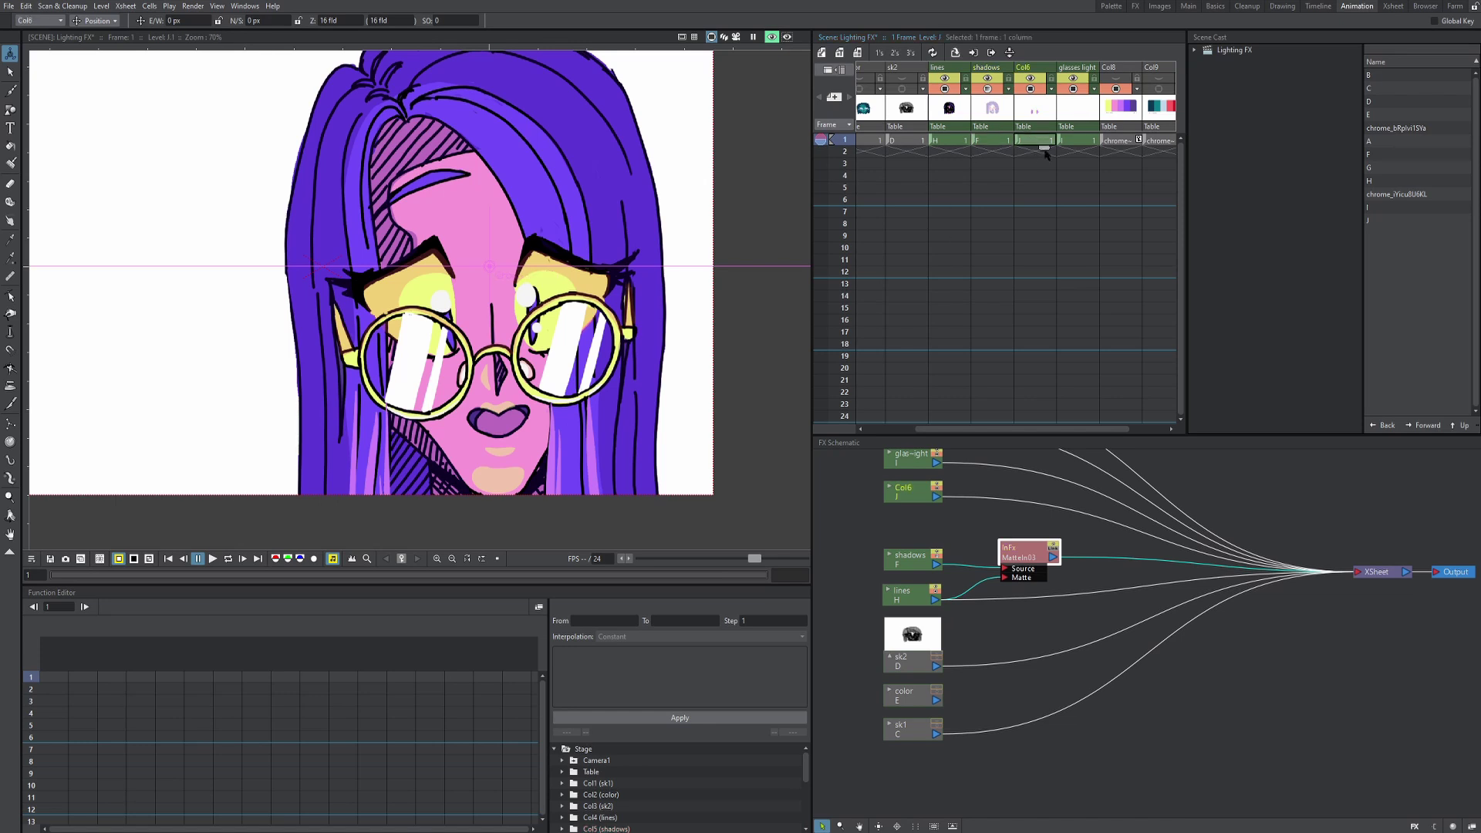
click(1031, 90)
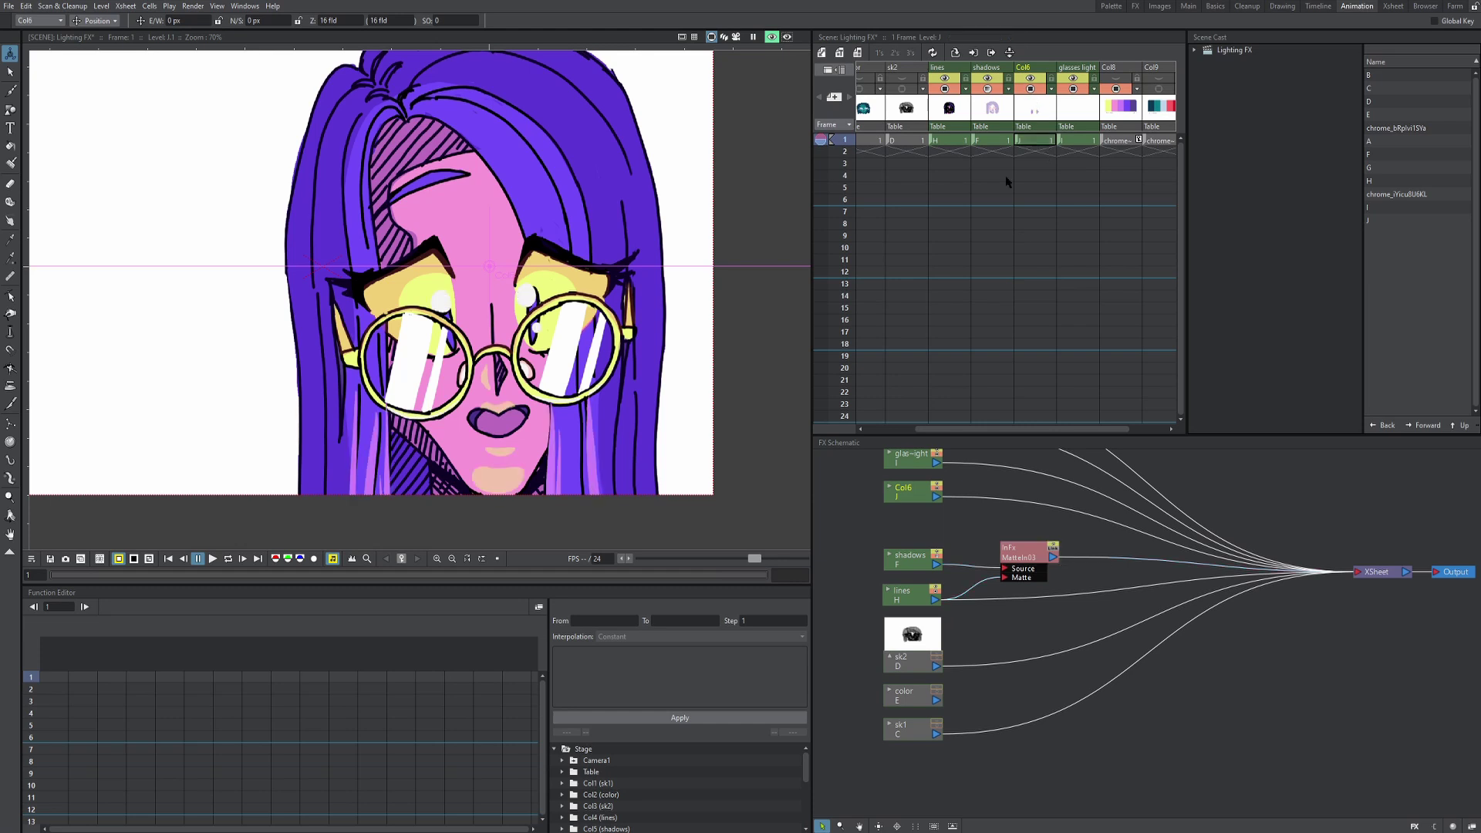
scroll(975, 524, up, 2)
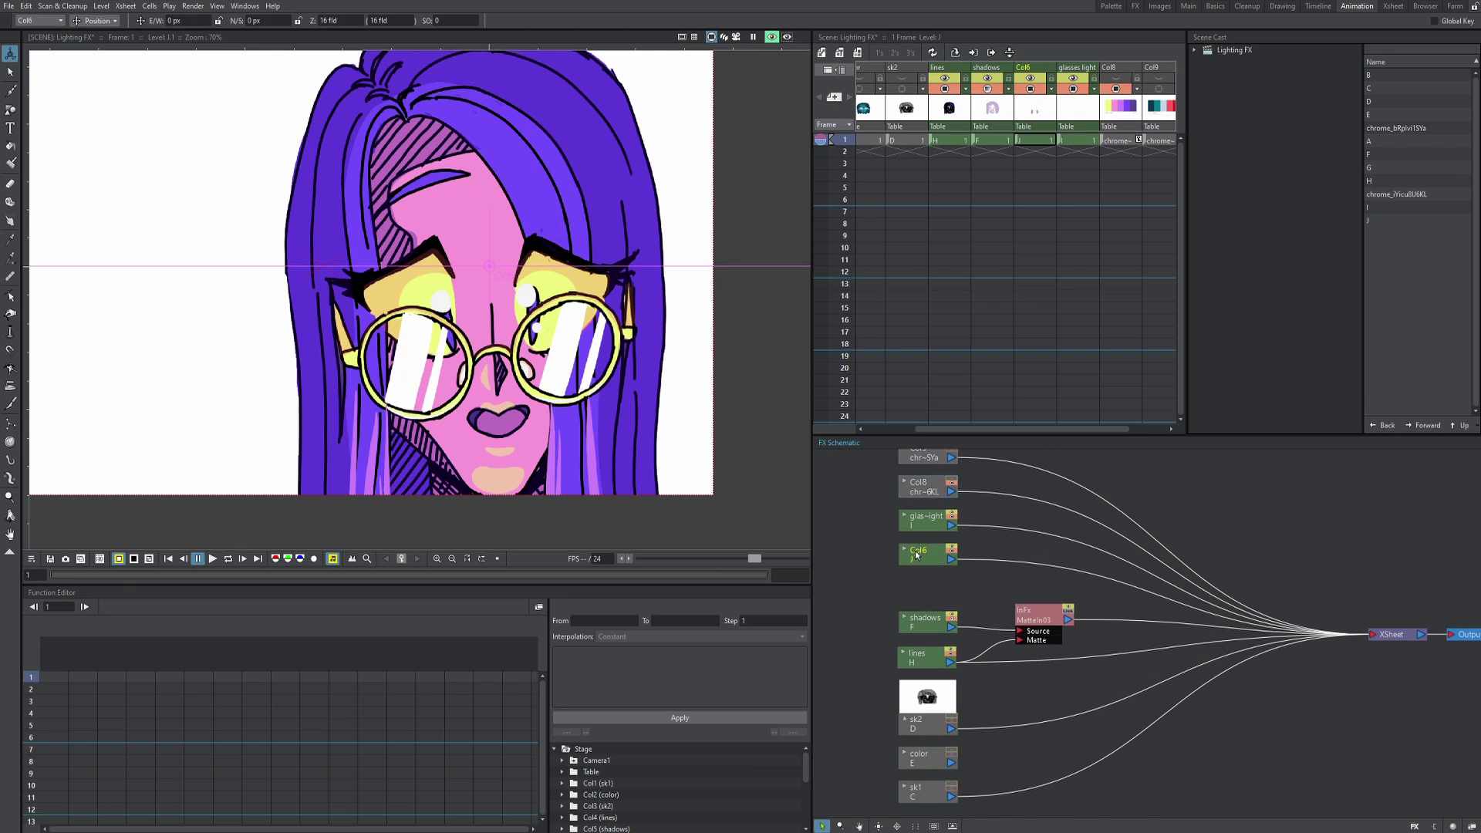
double_click(1034, 68)
text(highlights)
key(Return)
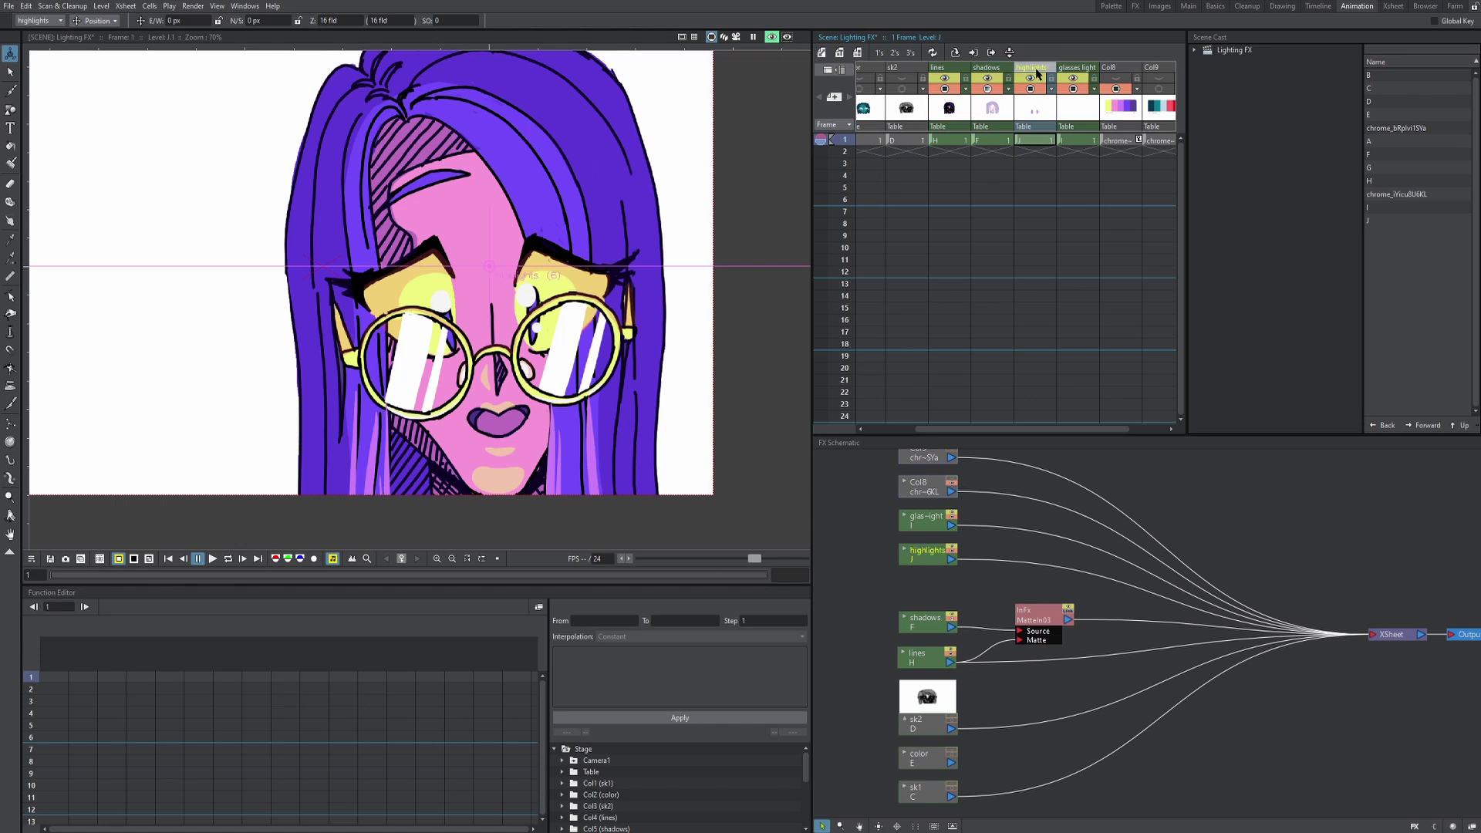
- Insert a Glow effect after the highlights node and open its Fx Settings
right_click(925, 553)
mouse_move(1012, 560)
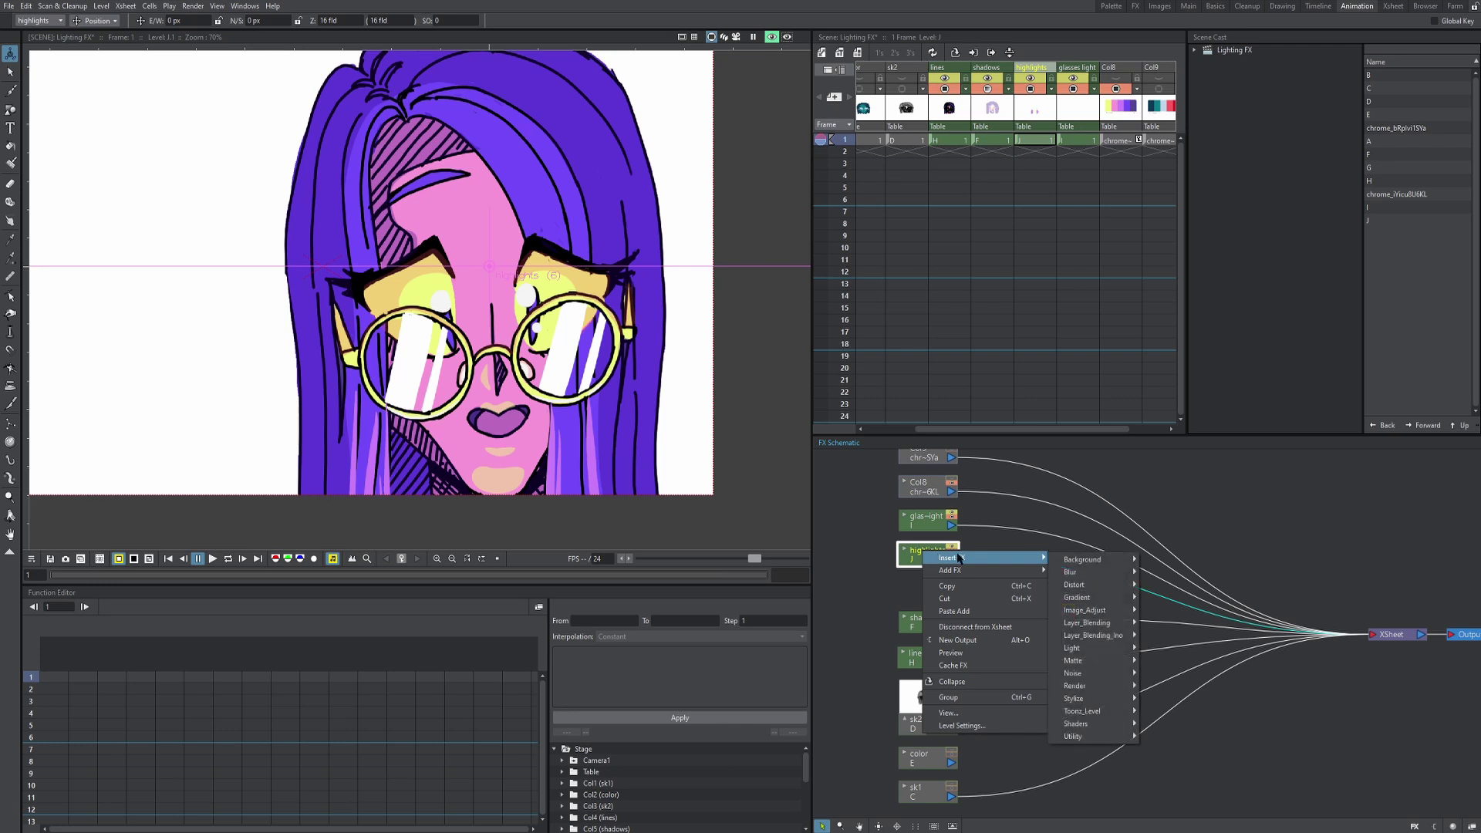
mouse_move(1104, 649)
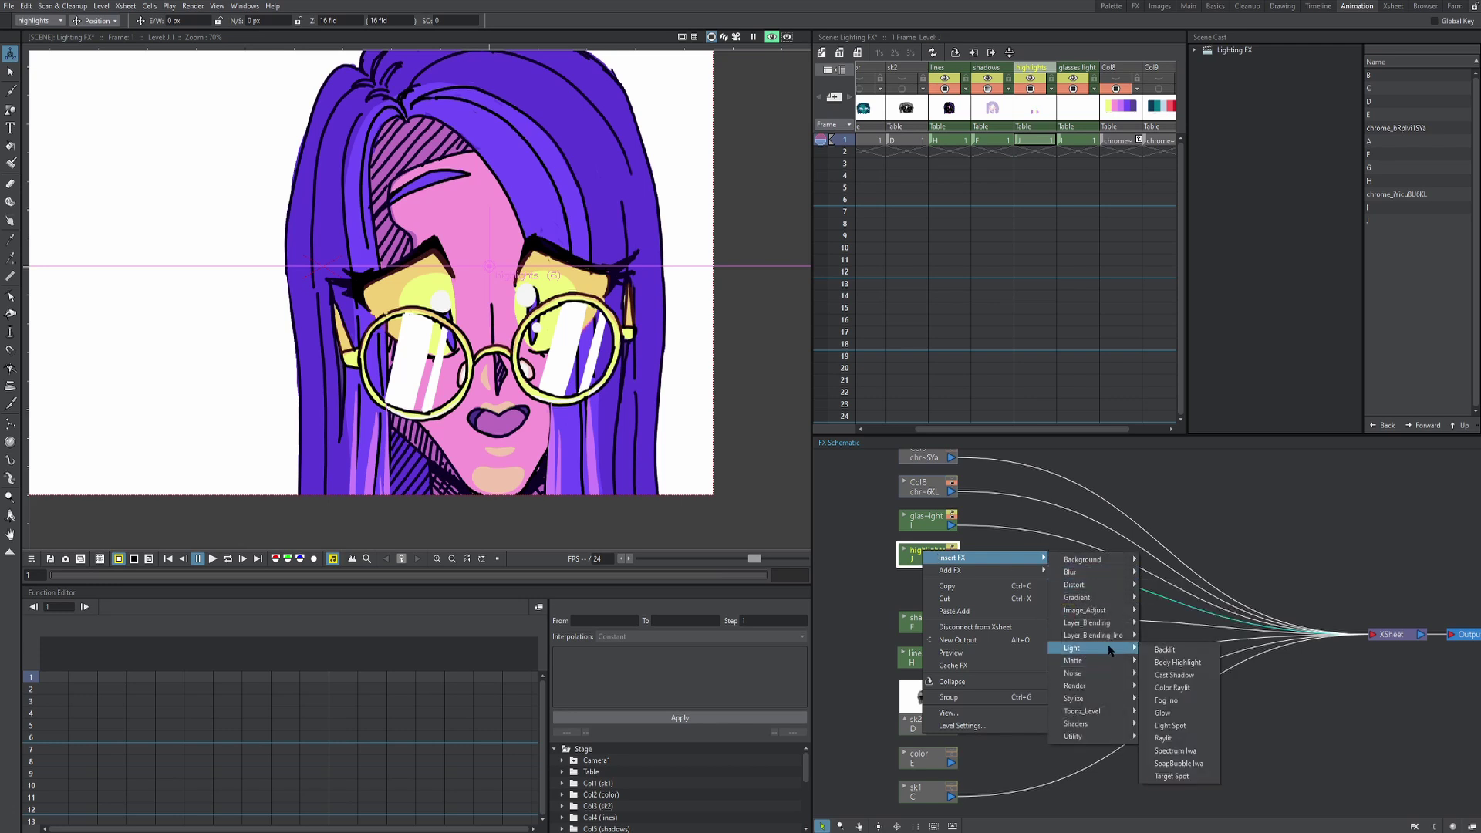
click(1173, 714)
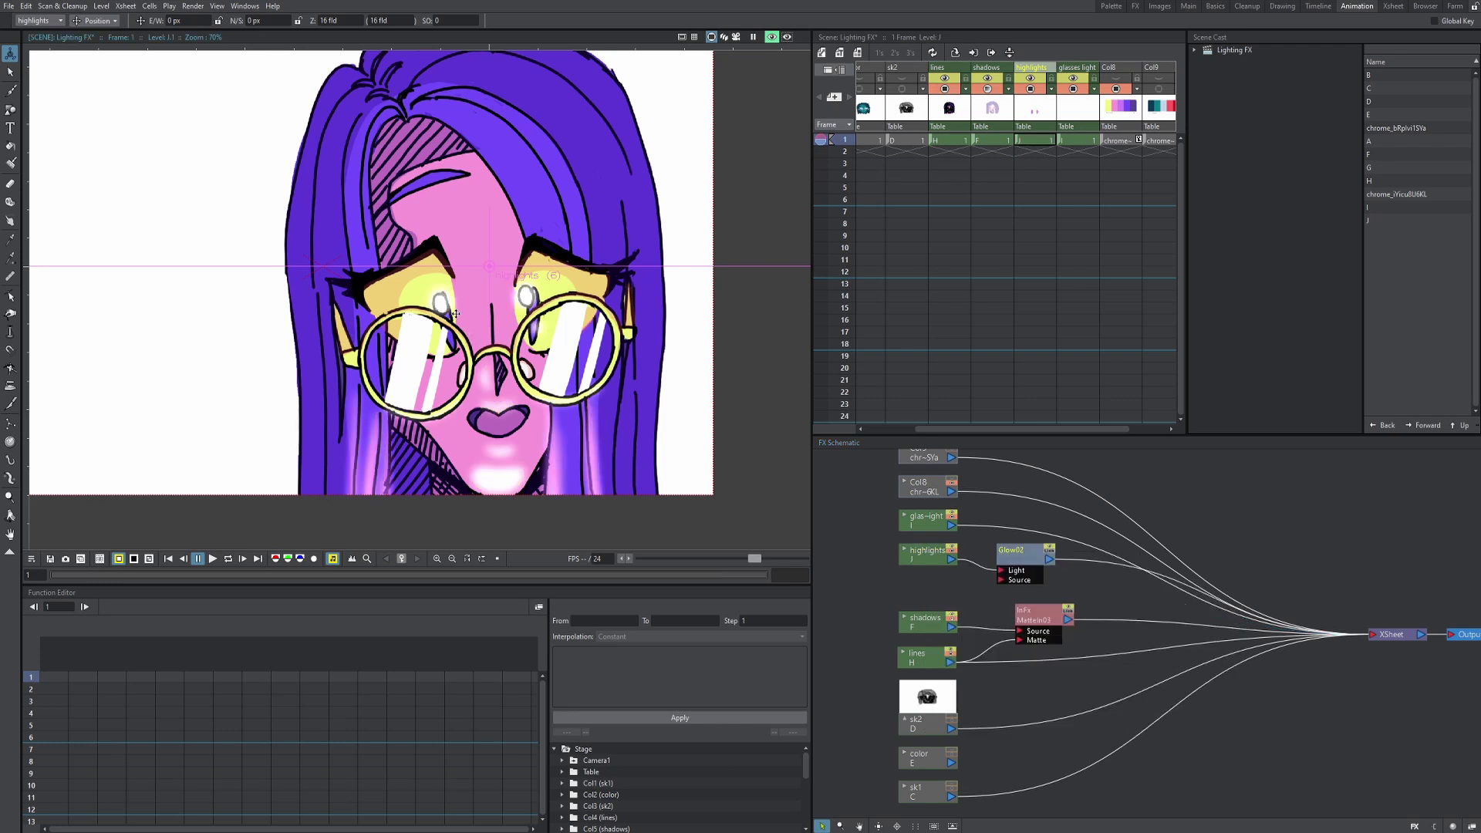
double_click(1020, 552)
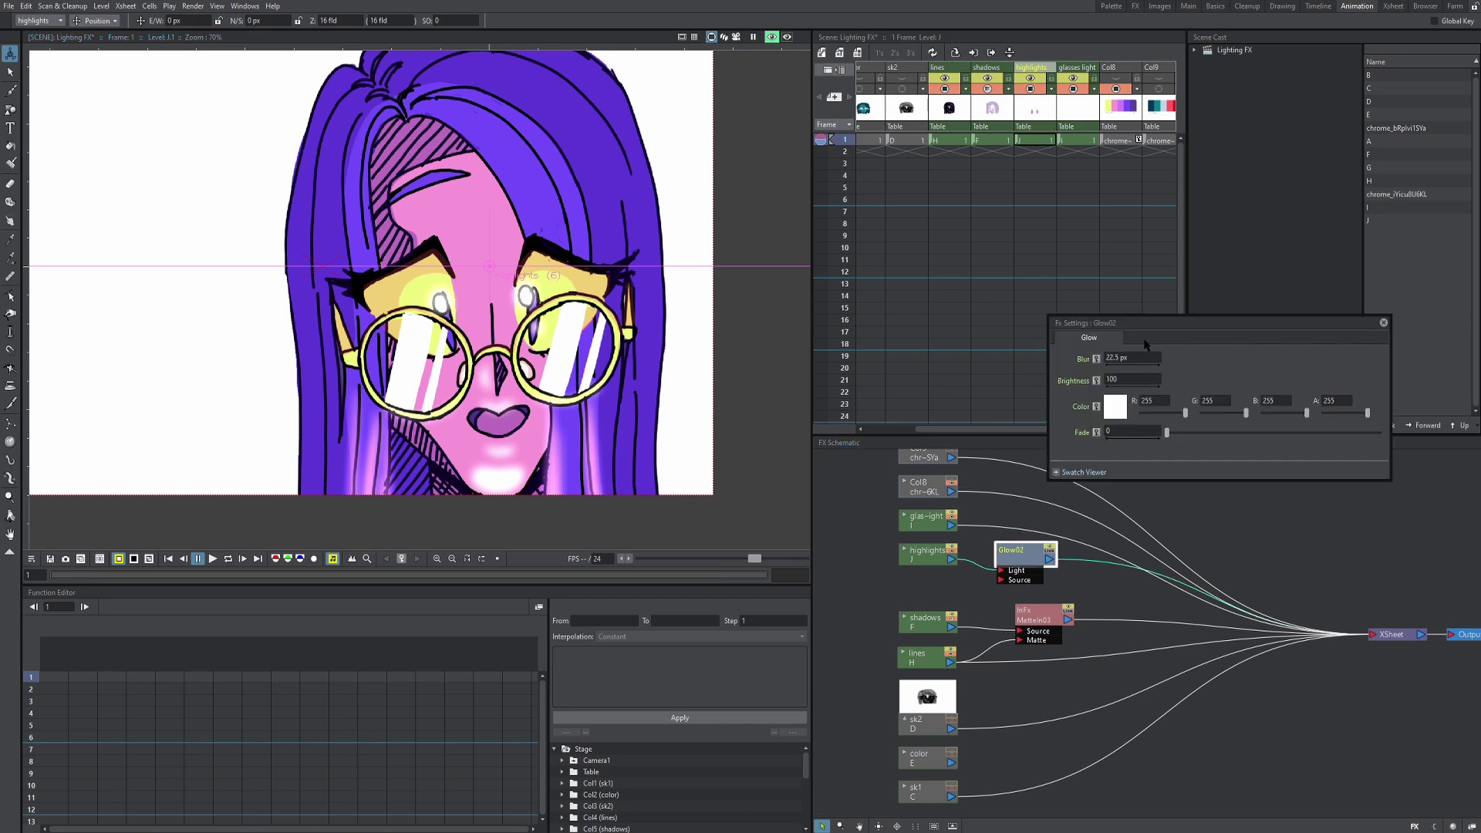
- Set the glow Brightness to 70 and Blur to 5 px
key(plus)
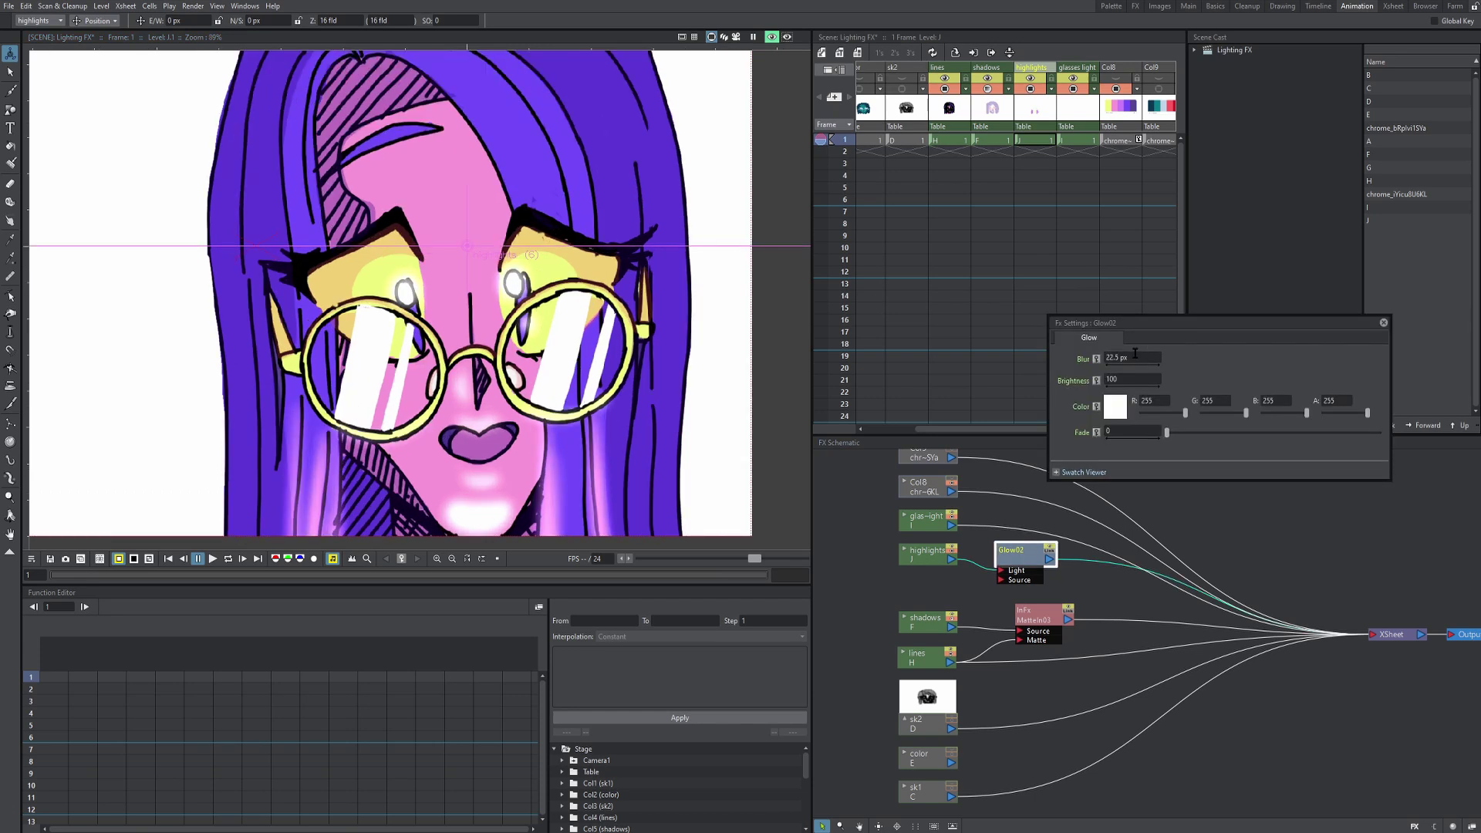
click(1139, 377)
text(250)
key(Return)
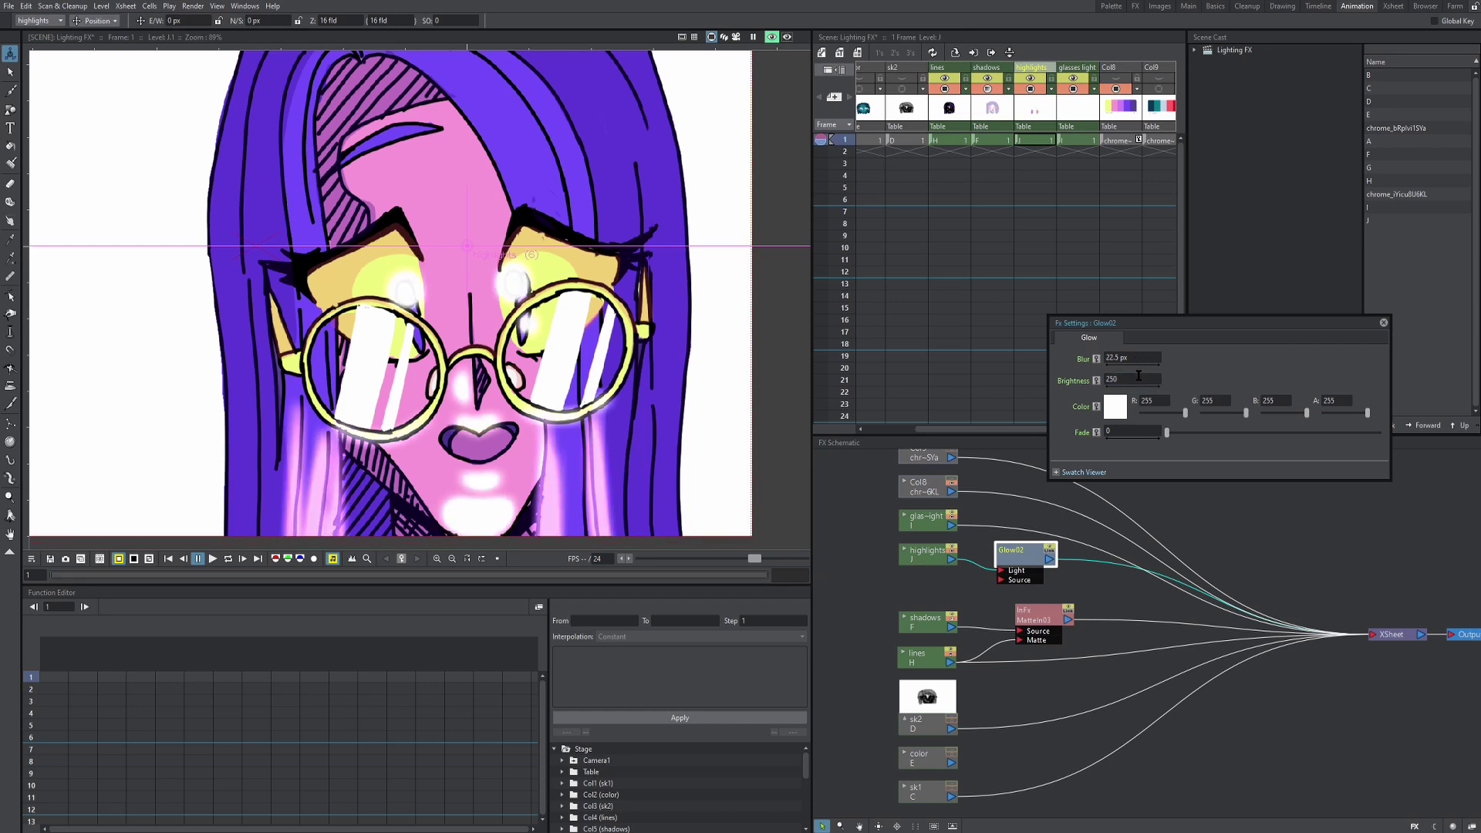
click(1139, 378)
text(50)
key(Return)
click(1122, 377)
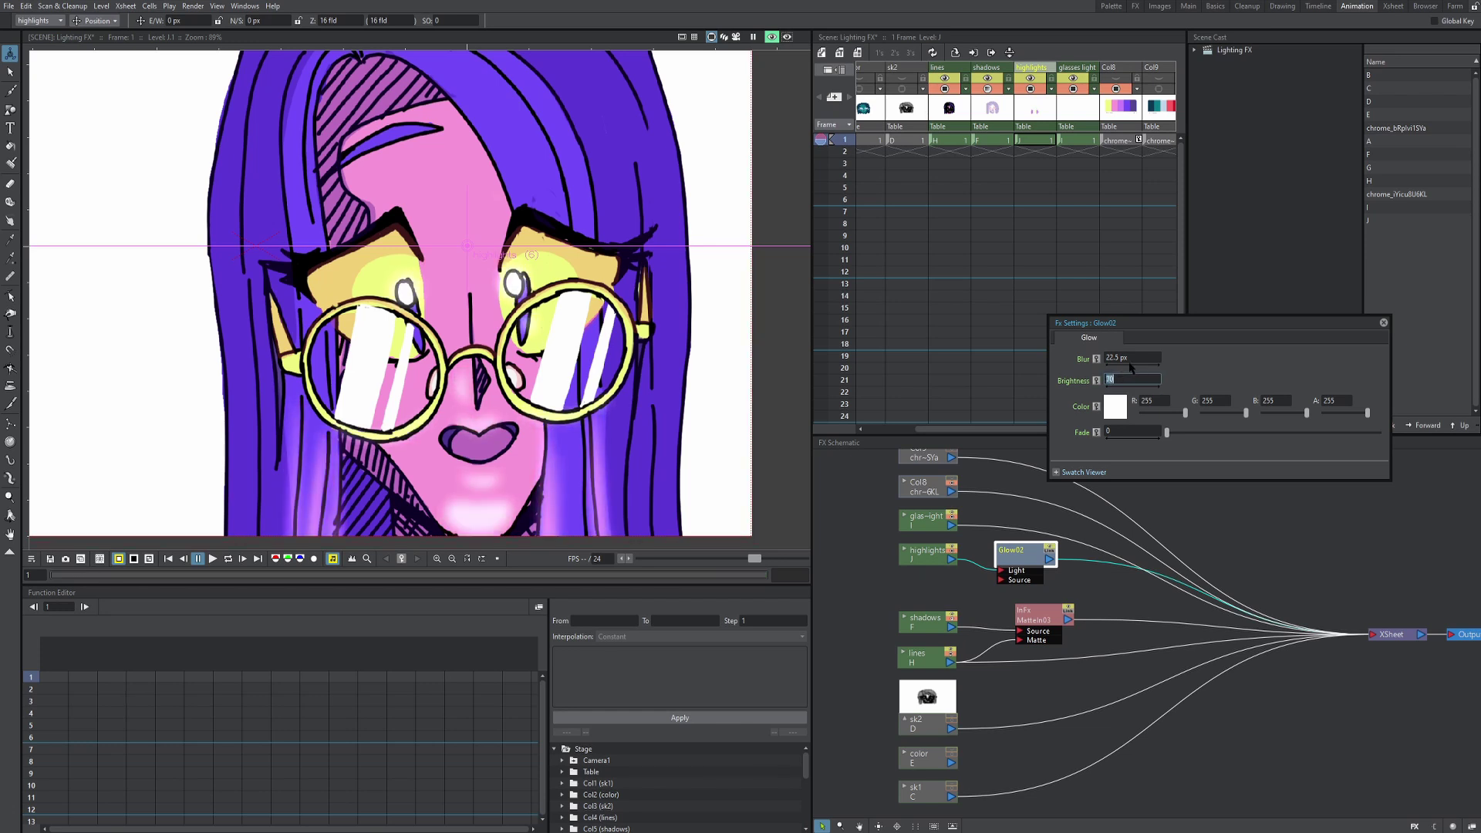
click(1131, 358)
text(0)
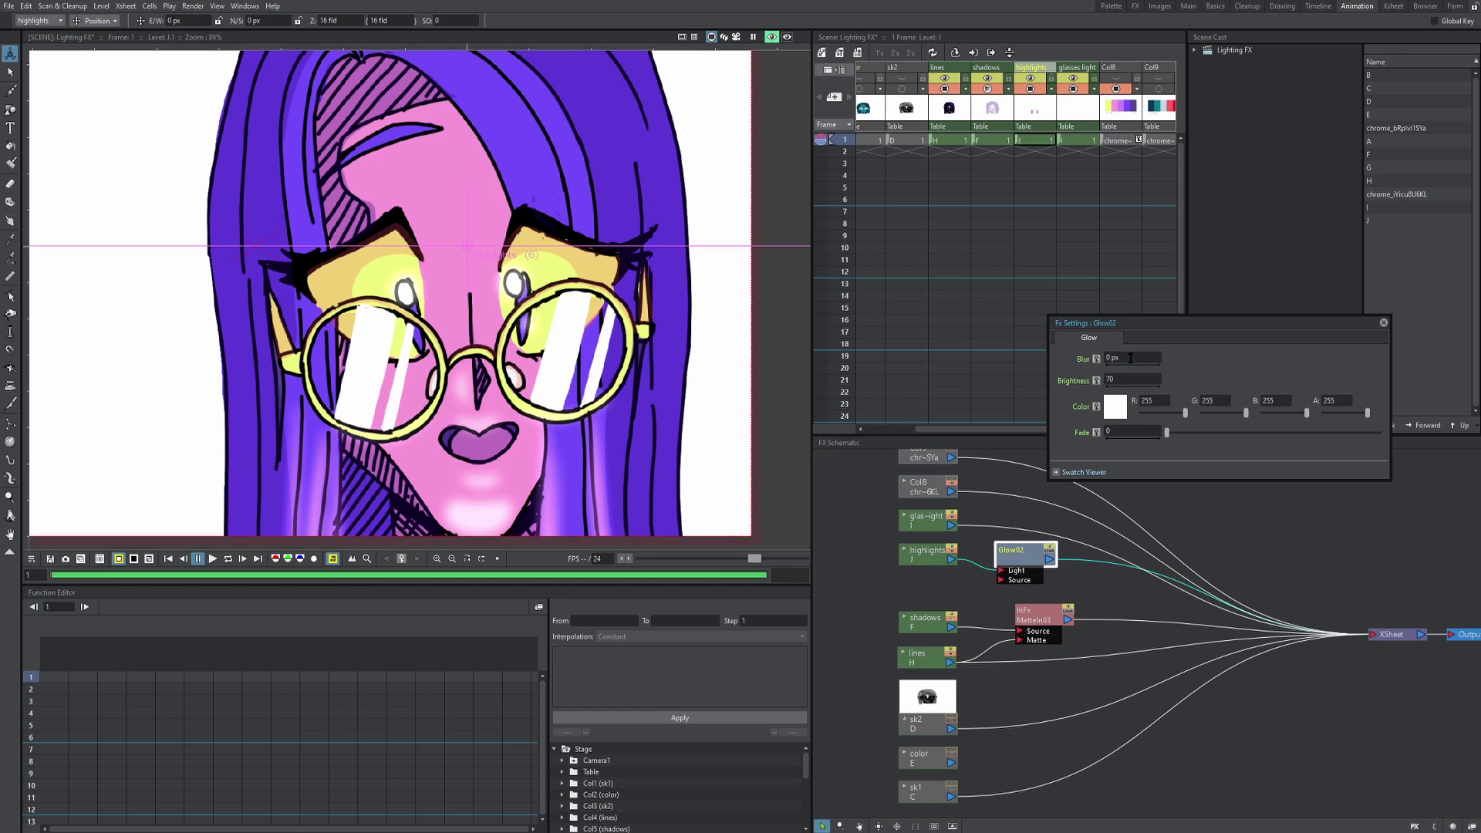
key(Return)
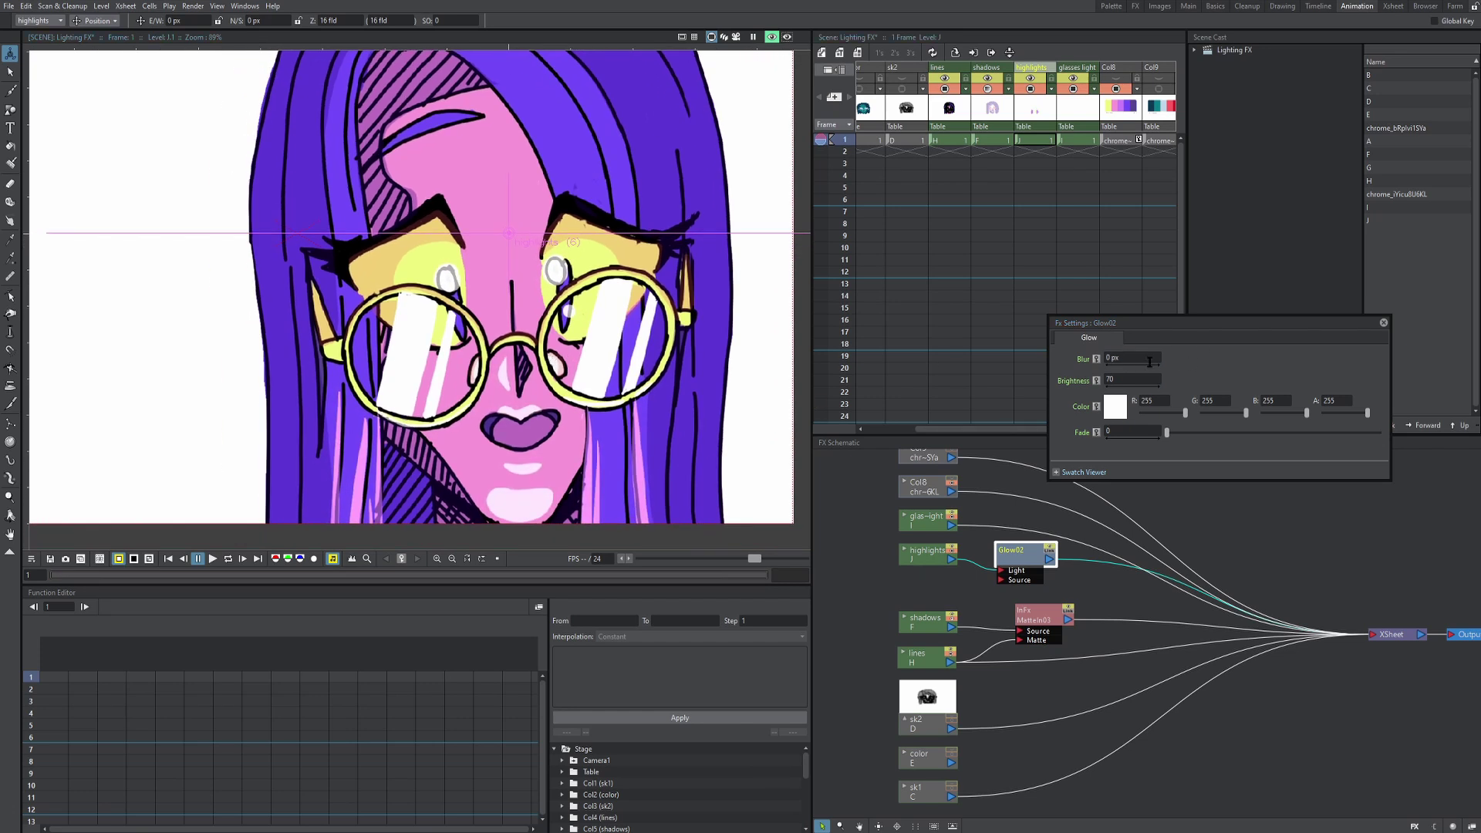
click(1131, 358)
text(5)
key(Return)
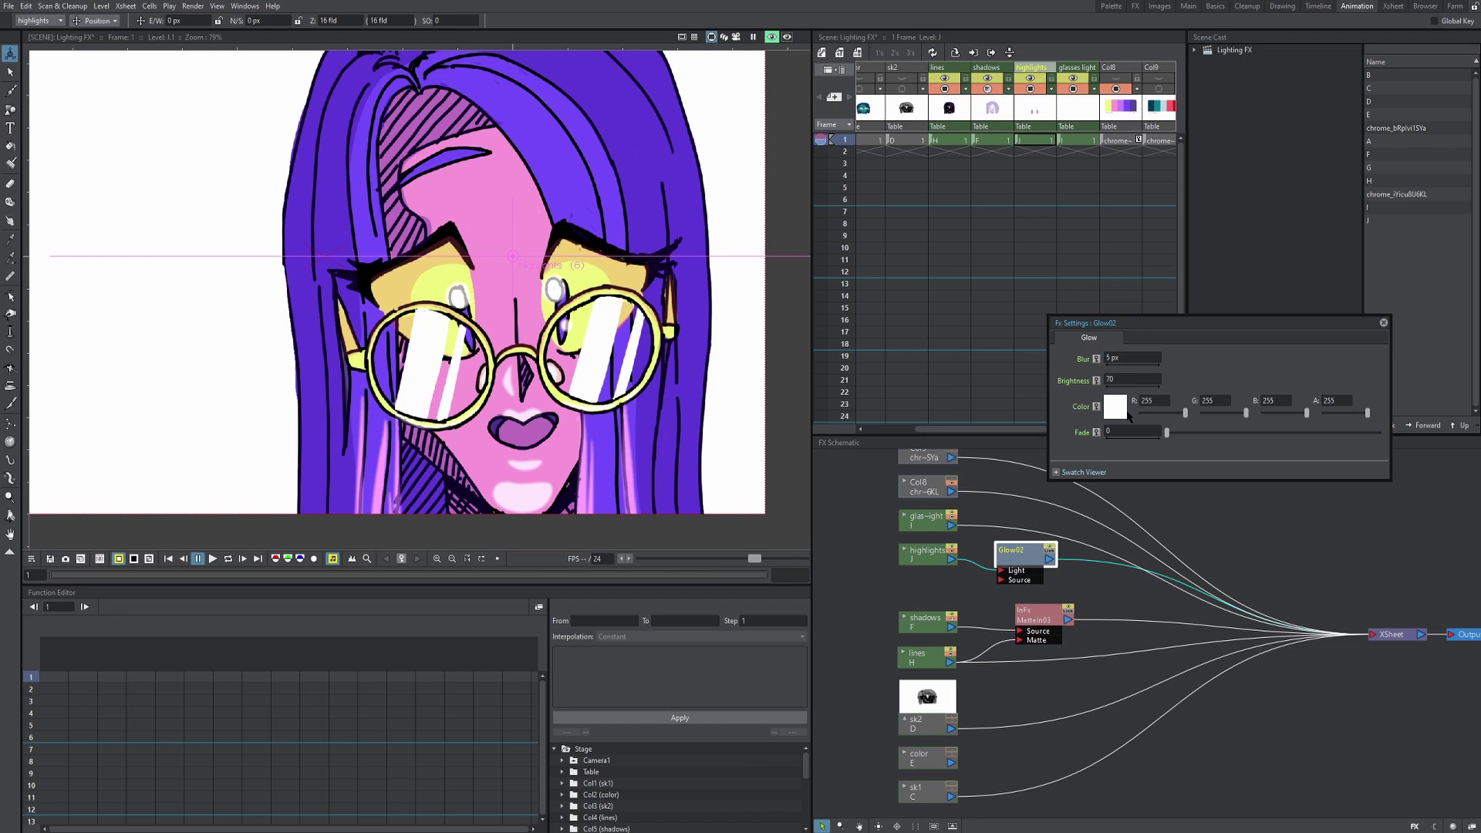
- Make the glow colour blue (R 82, G 97, B 255) and set Fade to 0
click(1125, 414)
click(910, 275)
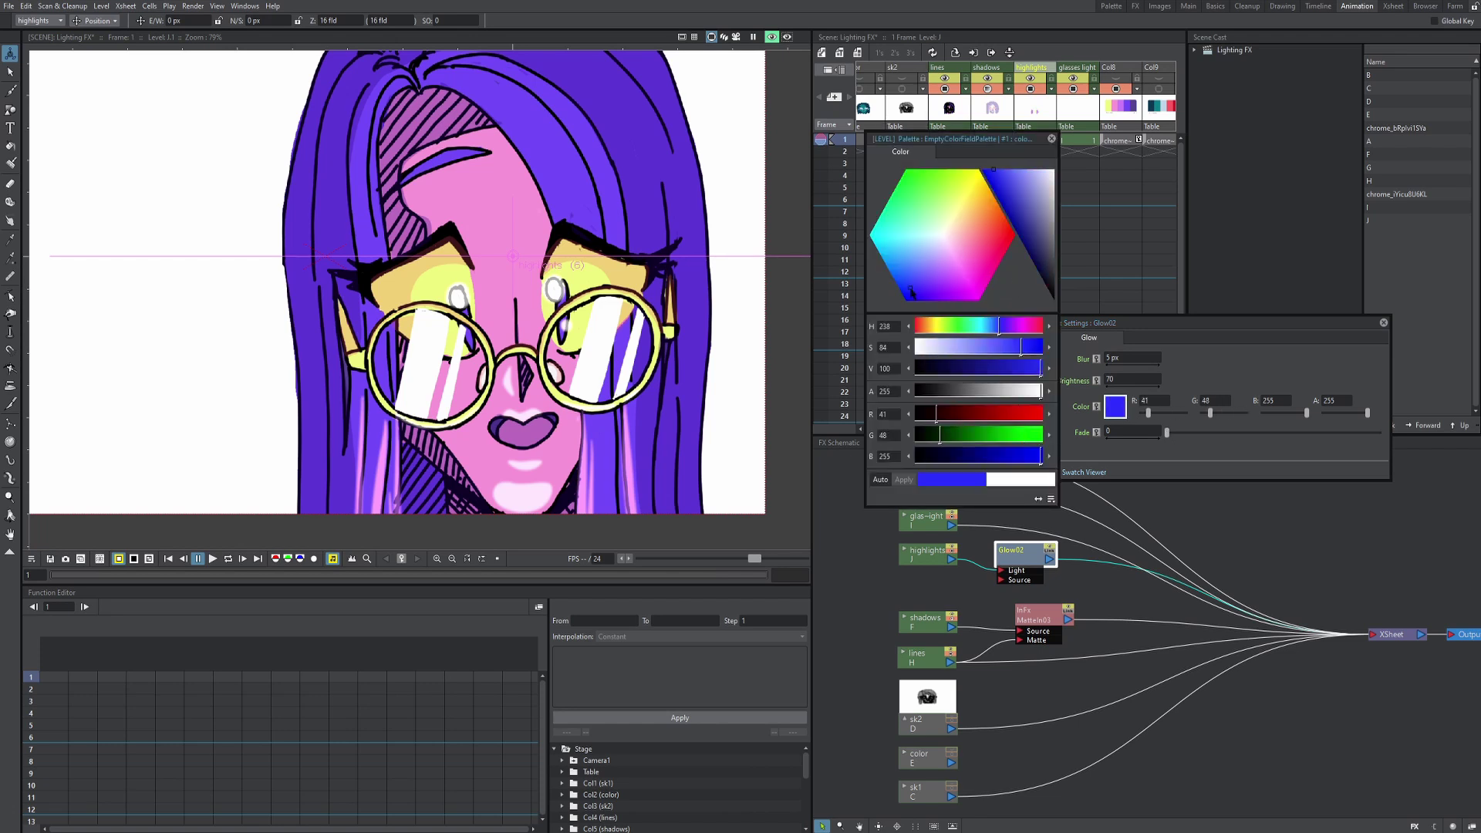
click(1052, 139)
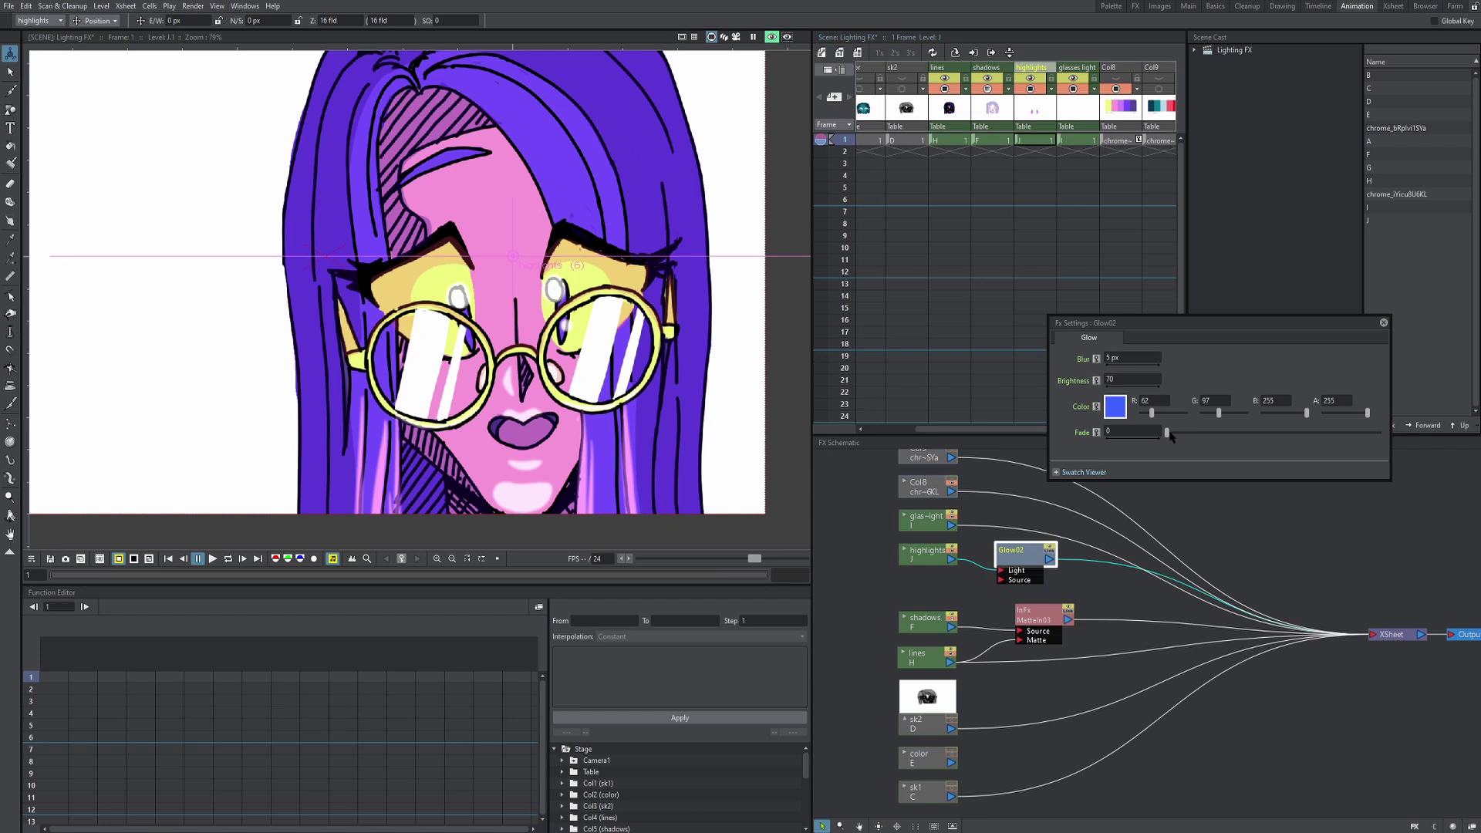
drag(1168, 433, 1251, 430)
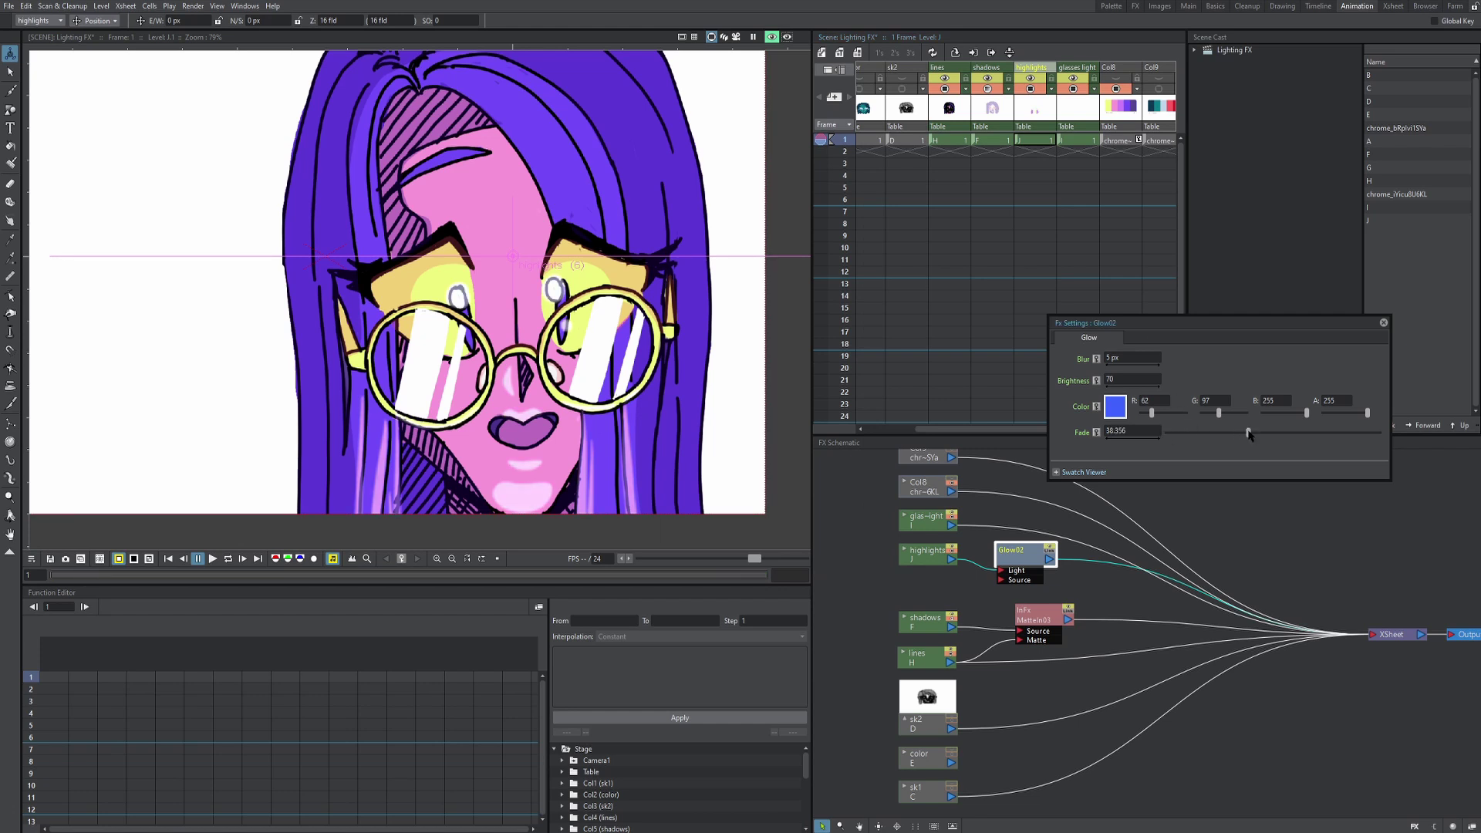
drag(1250, 434, 1389, 433)
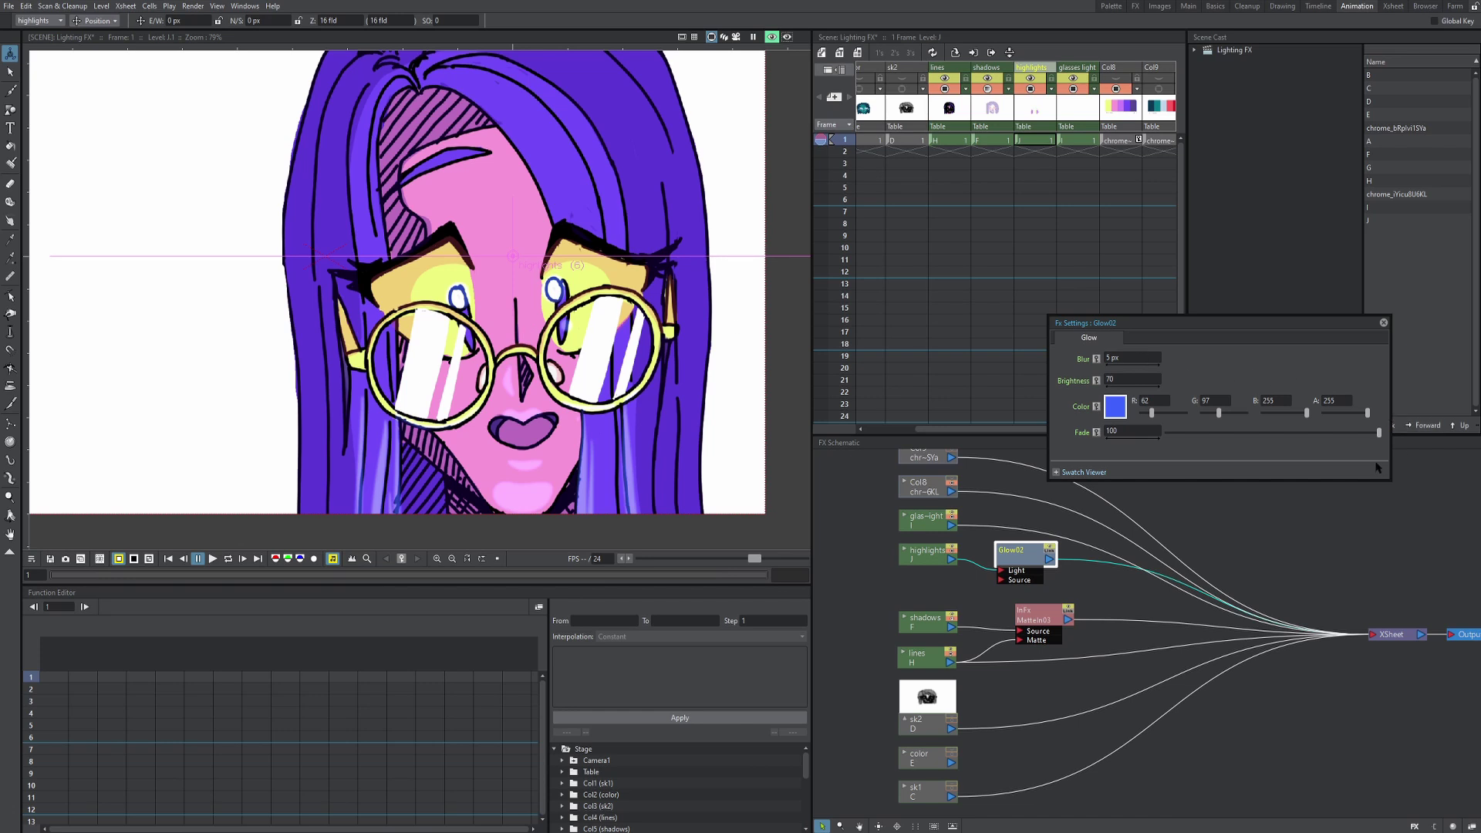
drag(1380, 432, 1109, 429)
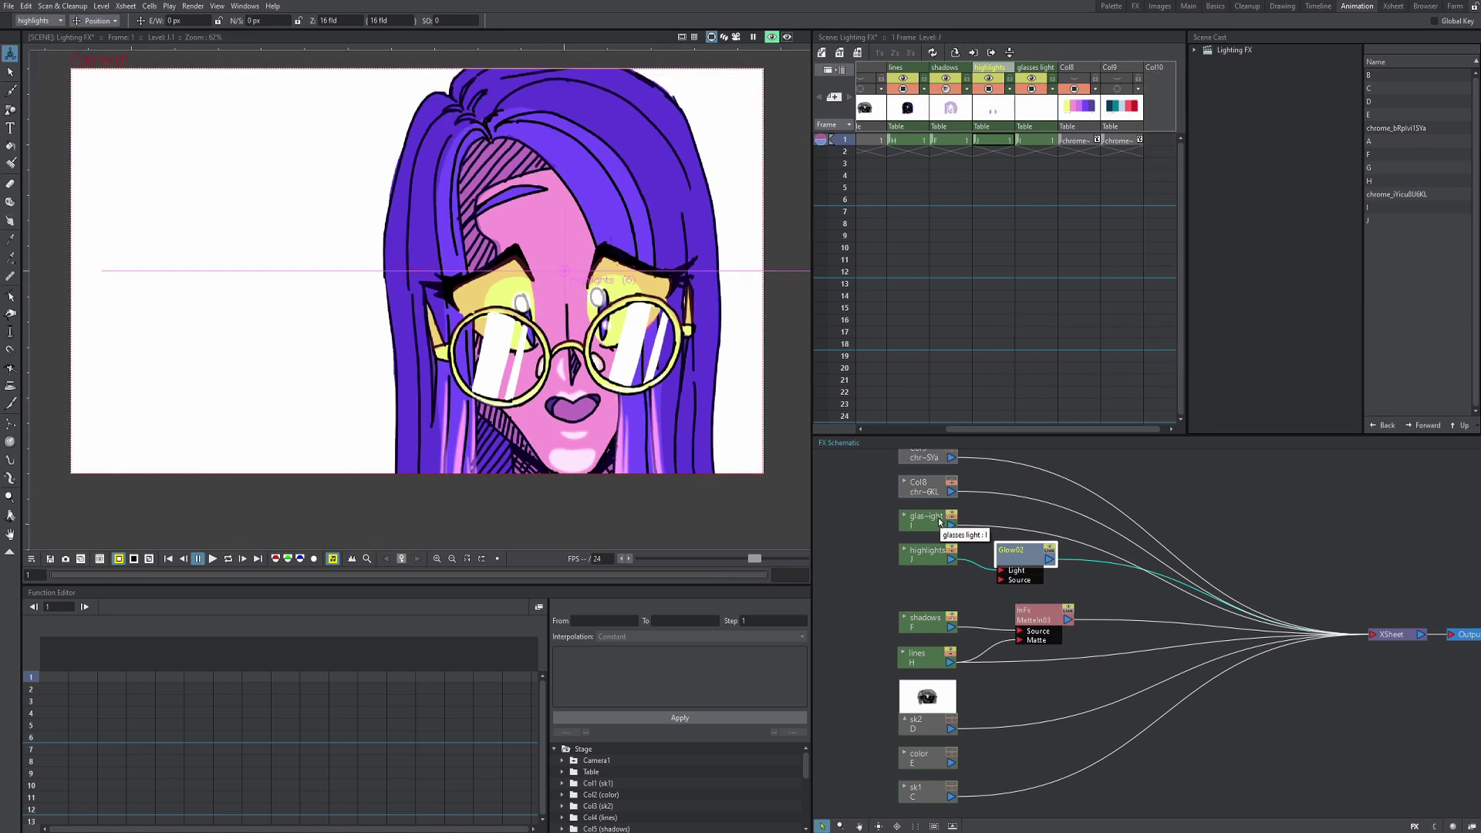
- Insert a Glow effect after the glasses light node and open its settings
click(940, 522)
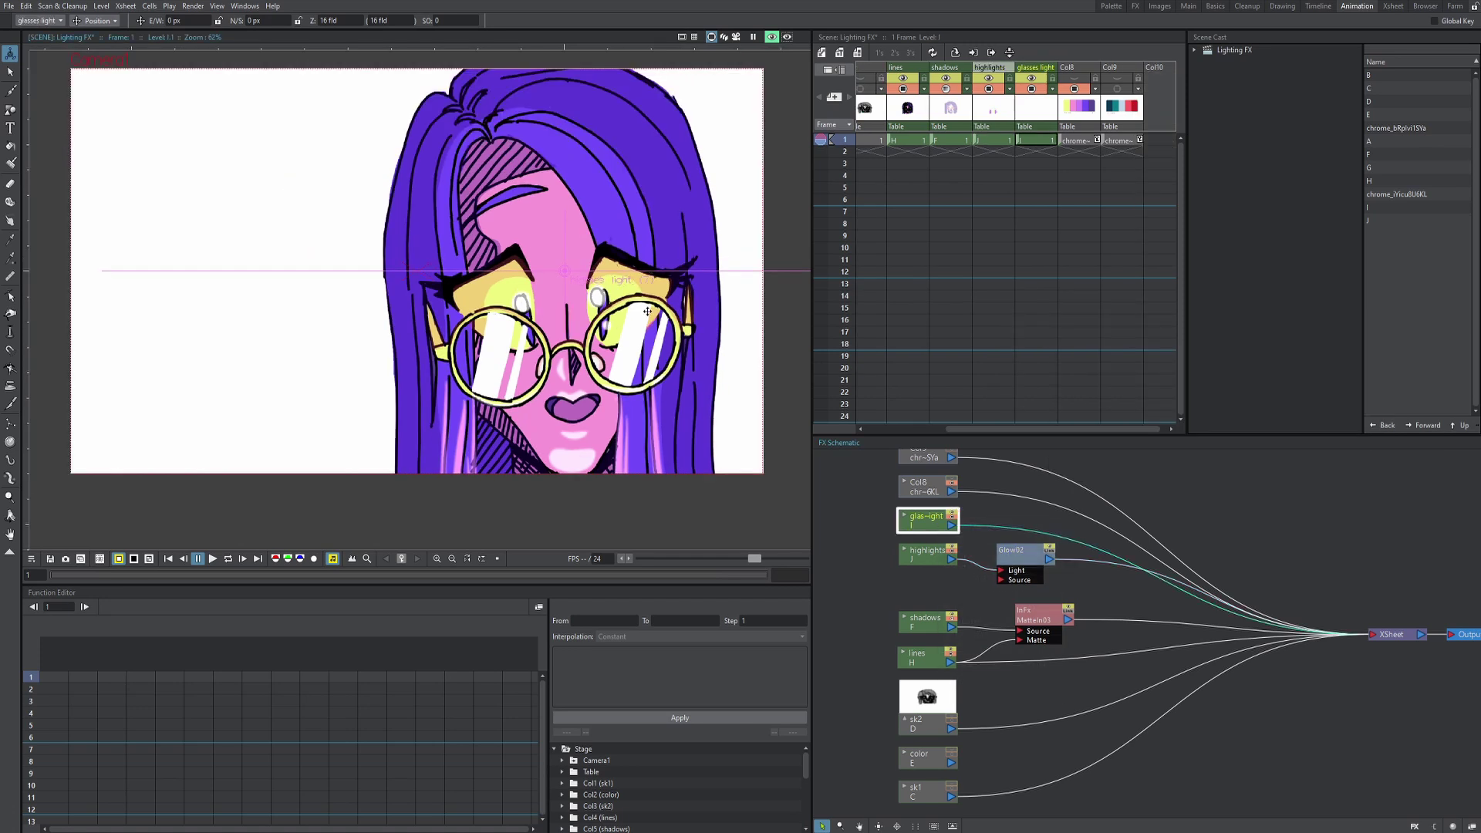
right_click(925, 523)
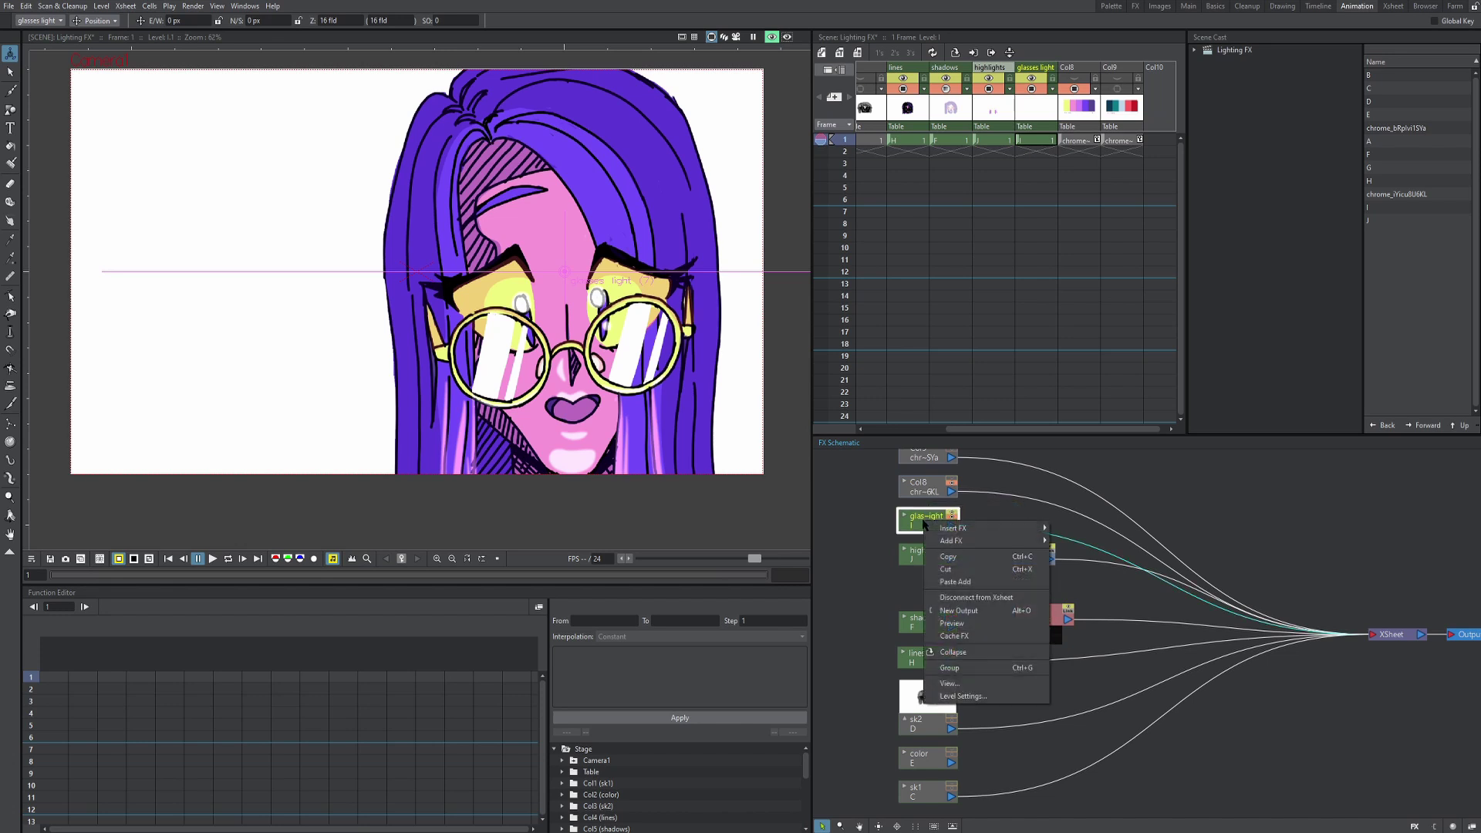
mouse_move(967, 531)
mouse_move(1077, 619)
click(1164, 683)
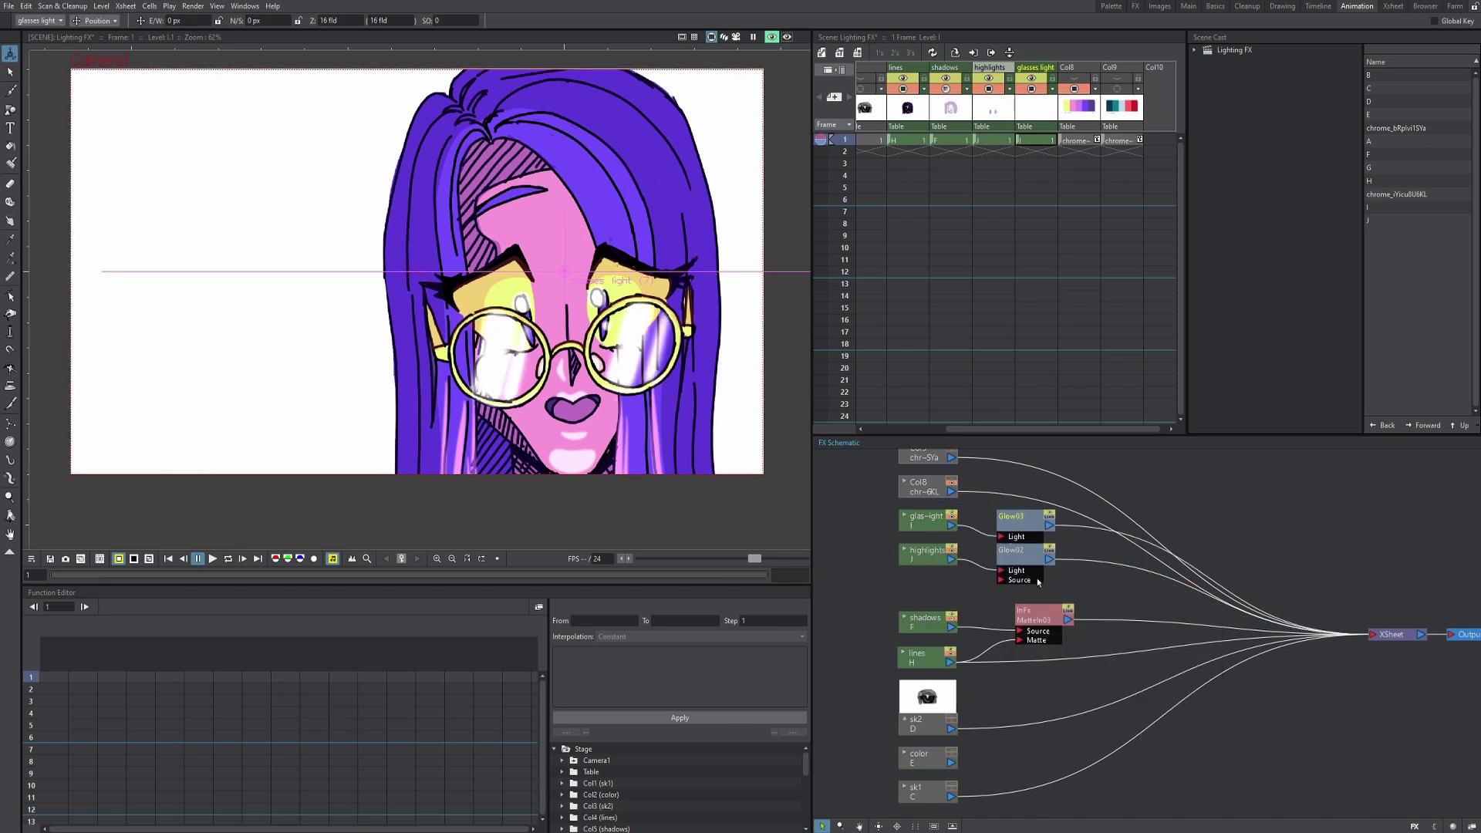
double_click(1020, 514)
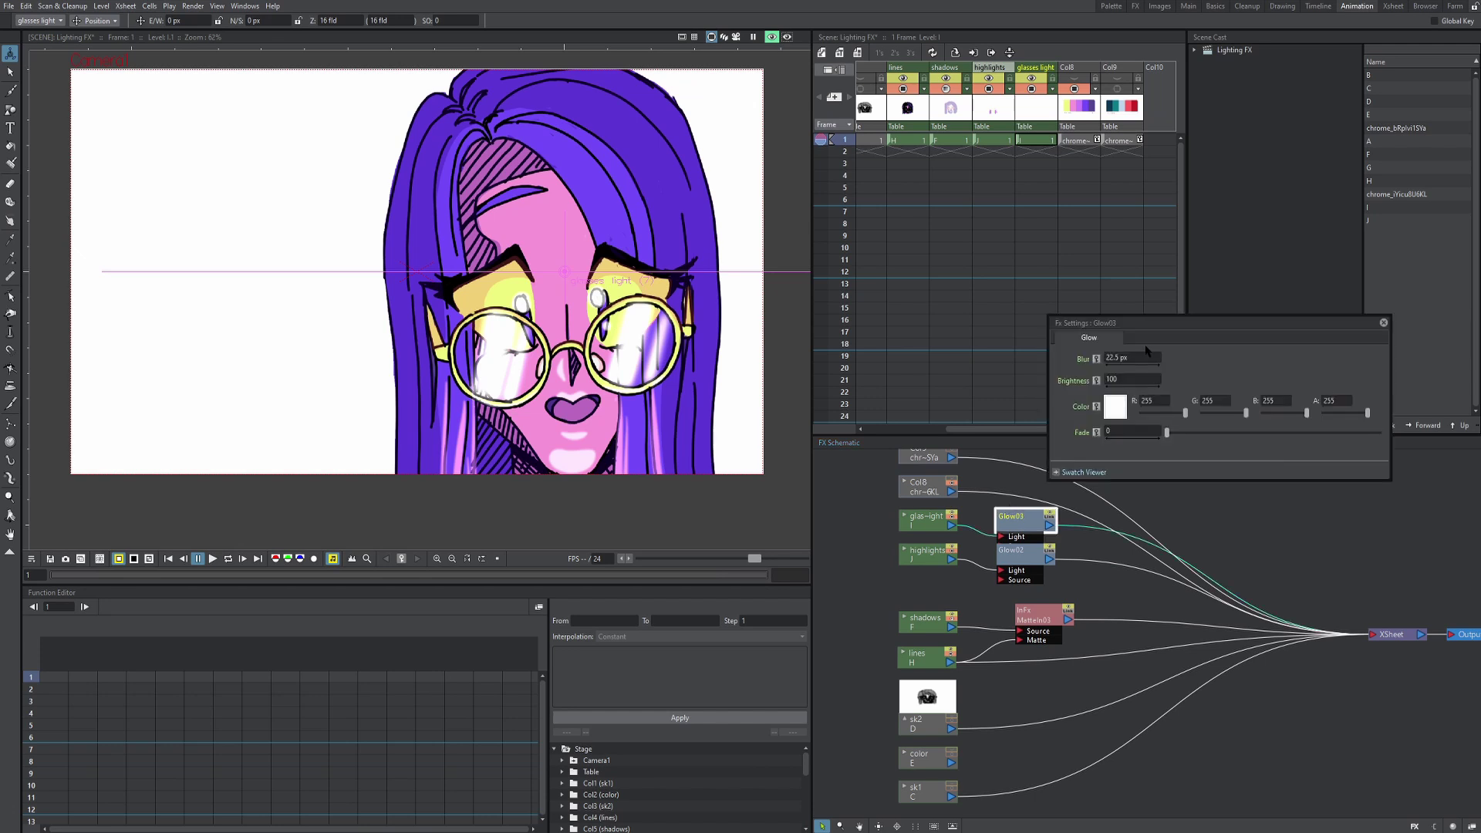
- Set the glasses glow Blur to 5 px and close Fx Settings
click(1133, 357)
text(1)
key(Return)
click(1148, 357)
text(5)
key(Return)
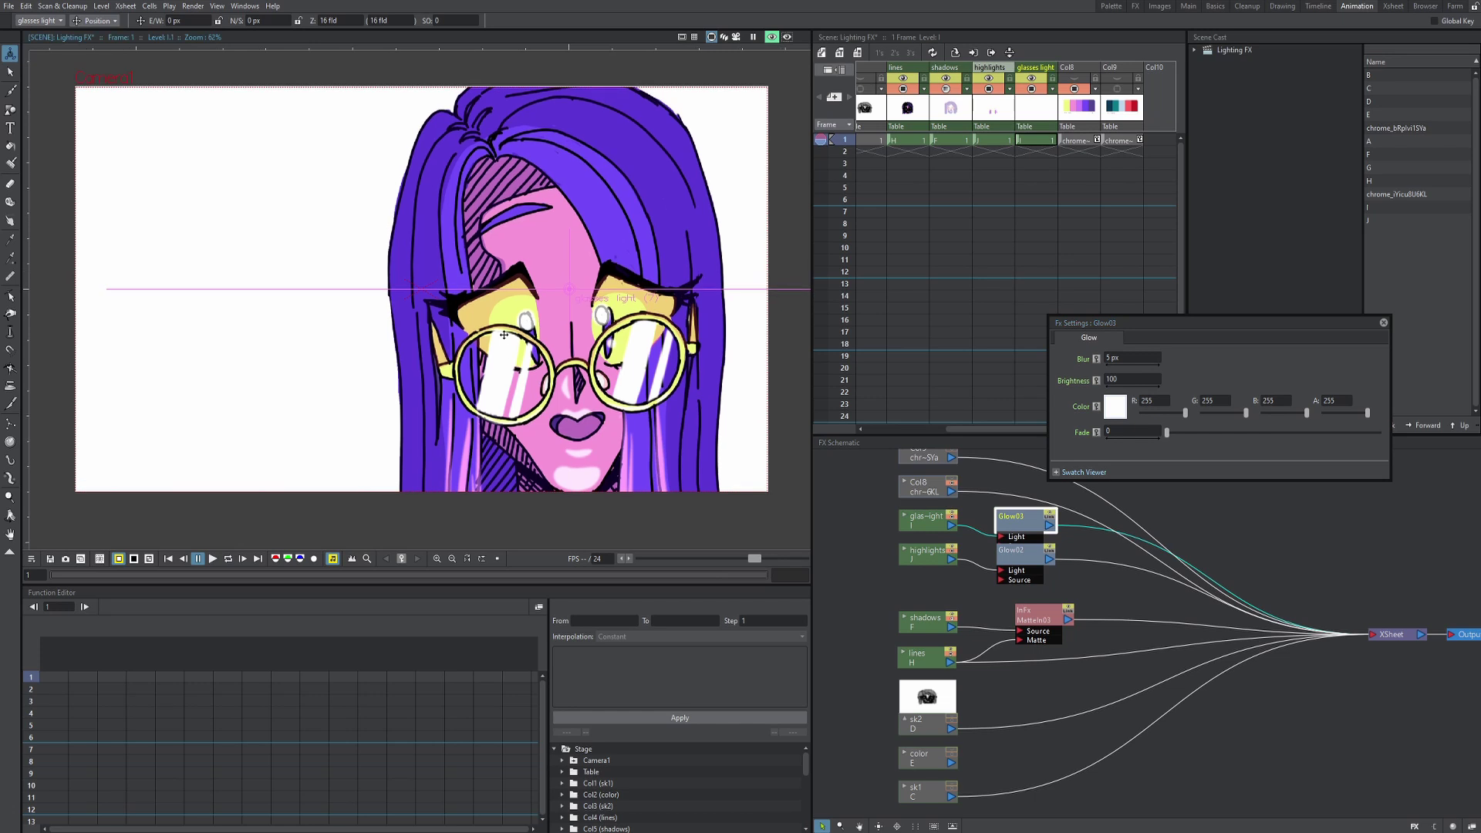
click(1385, 323)
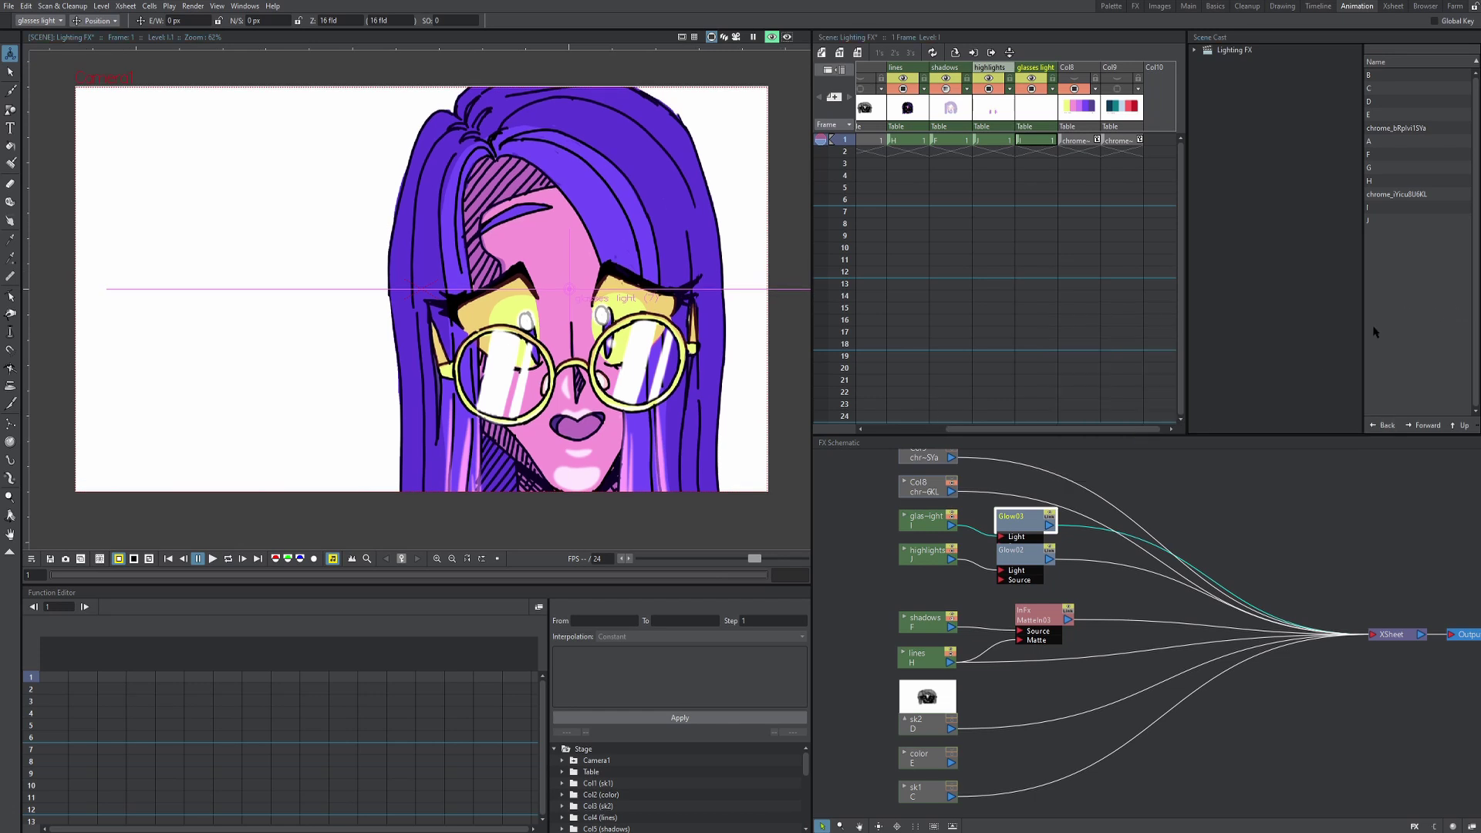
- Remove the glow from the glasses light and save the scene
key(Delete)
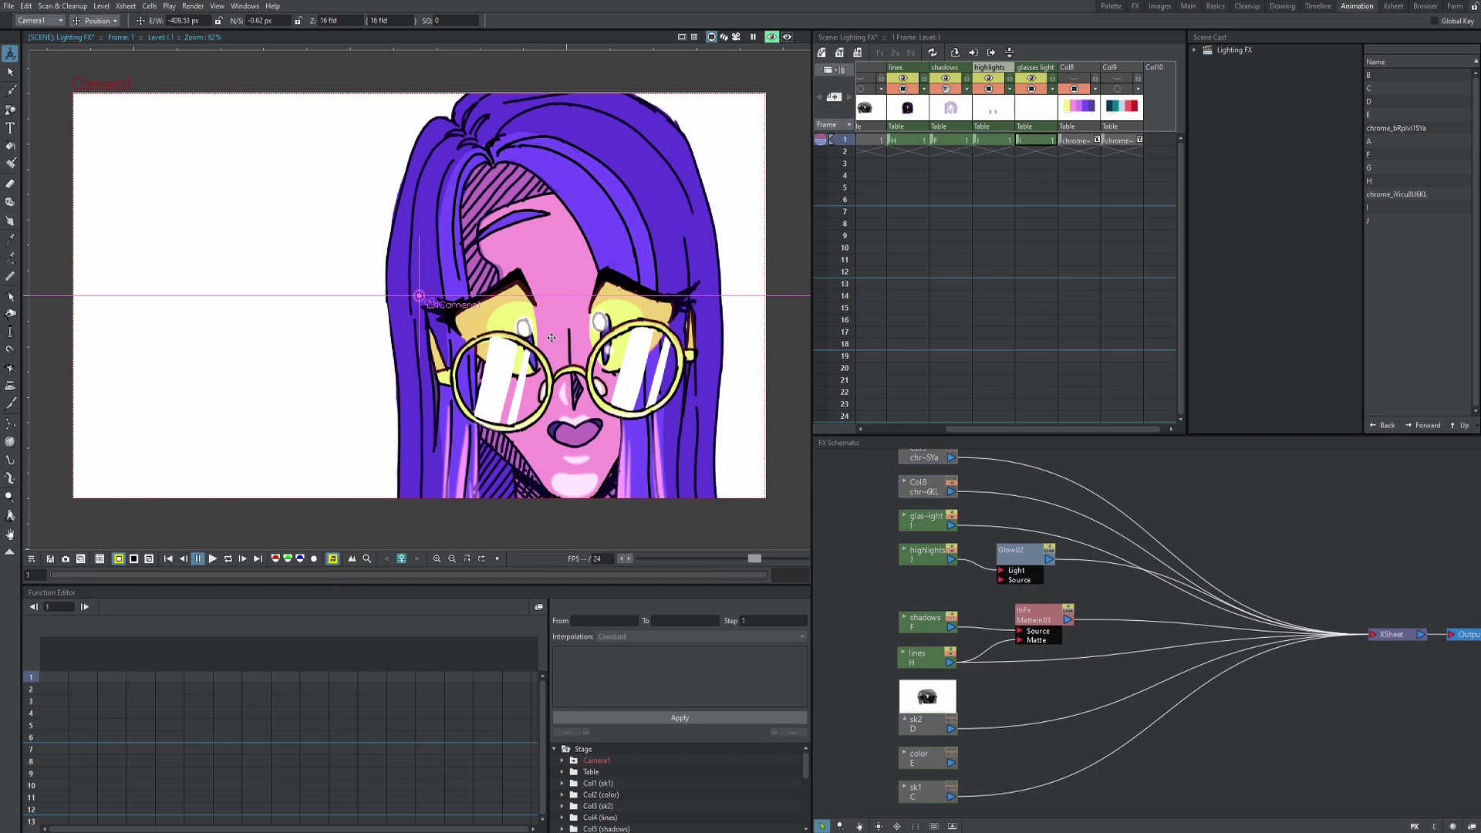
scroll(971, 612, down, 2)
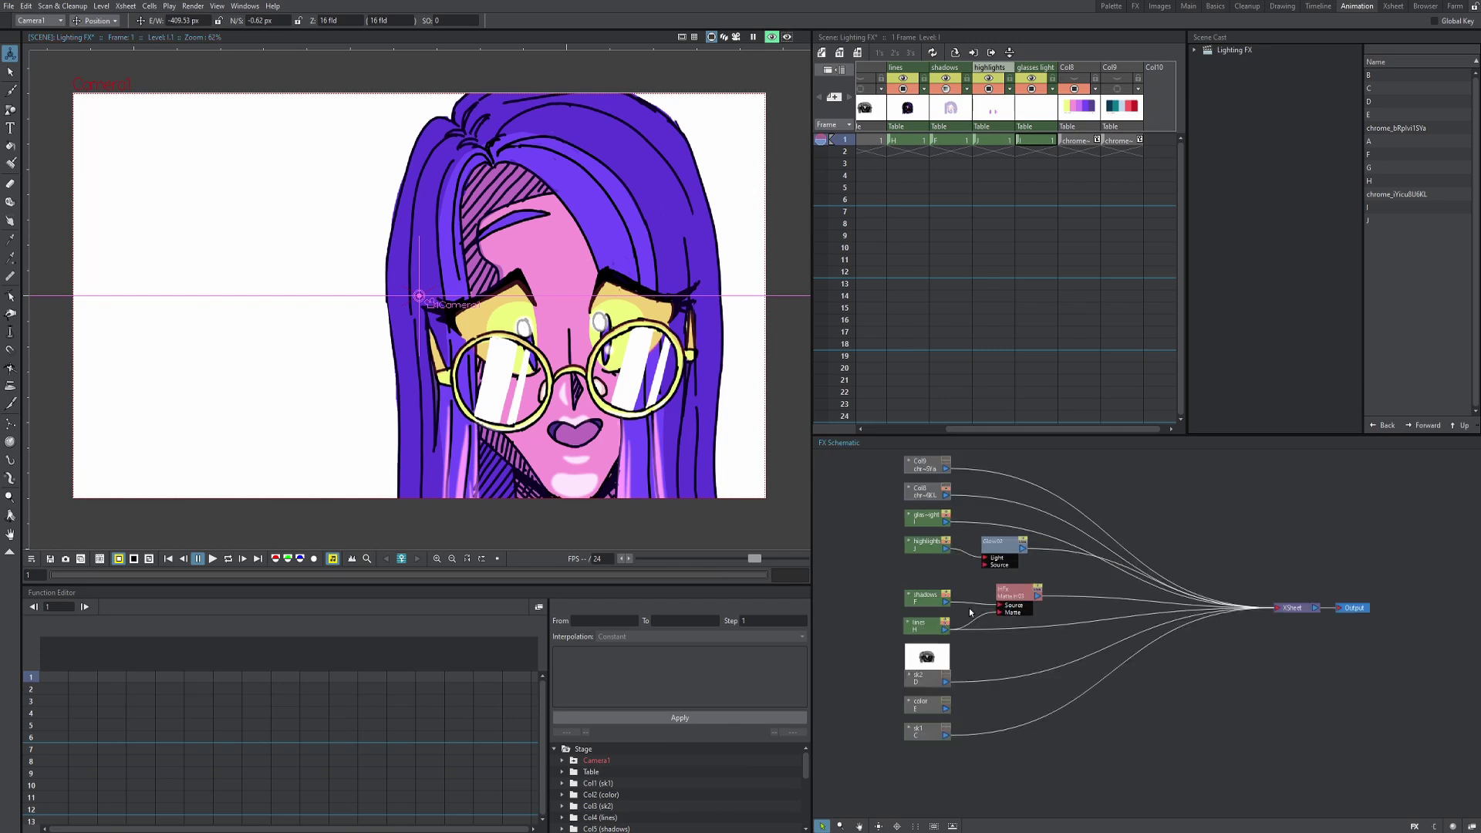
key(ctrl+s)
- Add a Light Spot effect to the scene from the FX Schematic
right_click(1015, 650)
mouse_move(1034, 660)
mouse_move(1165, 750)
click(1235, 794)
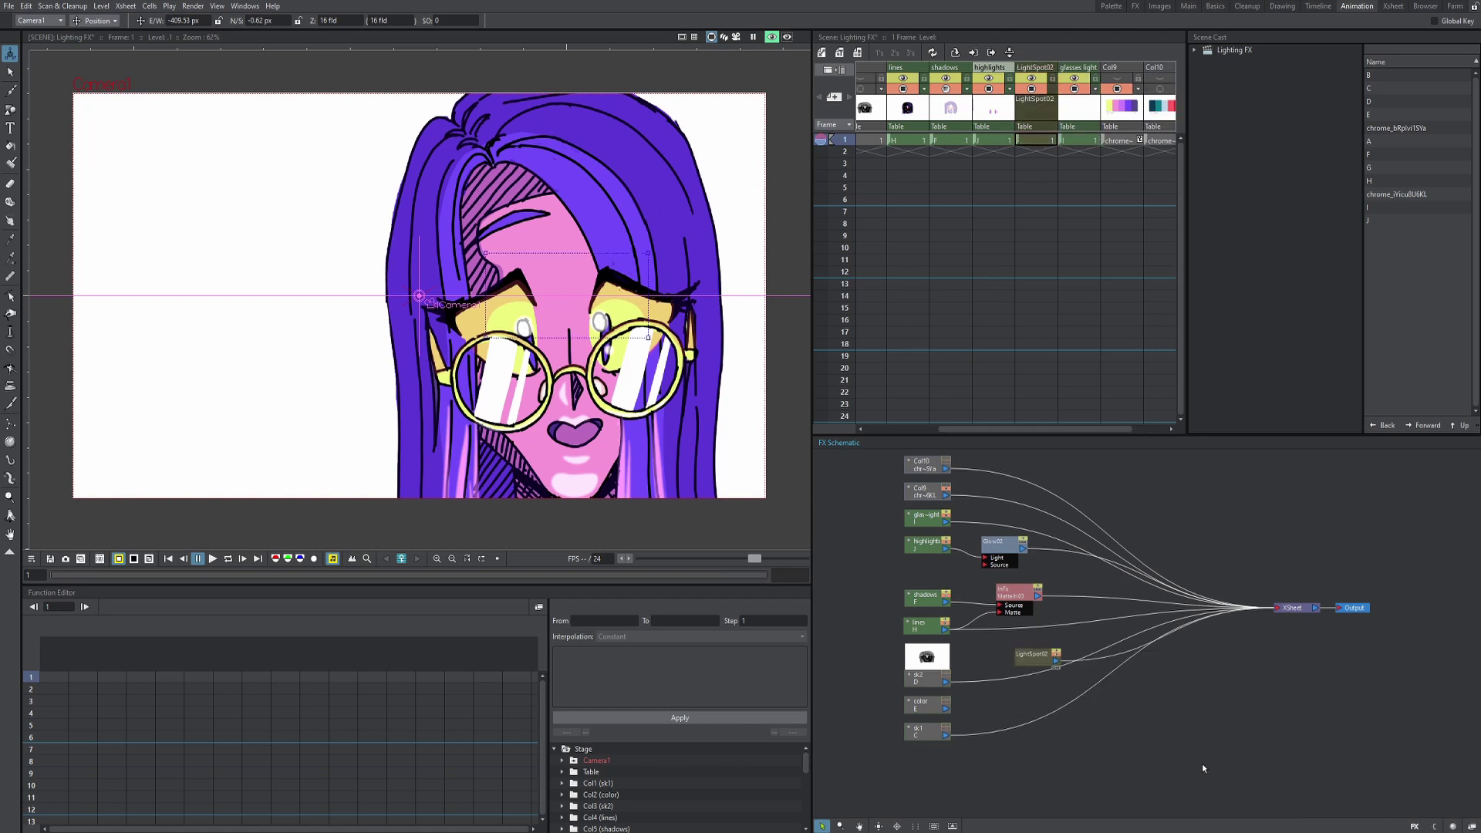
scroll(473, 278, down, 1)
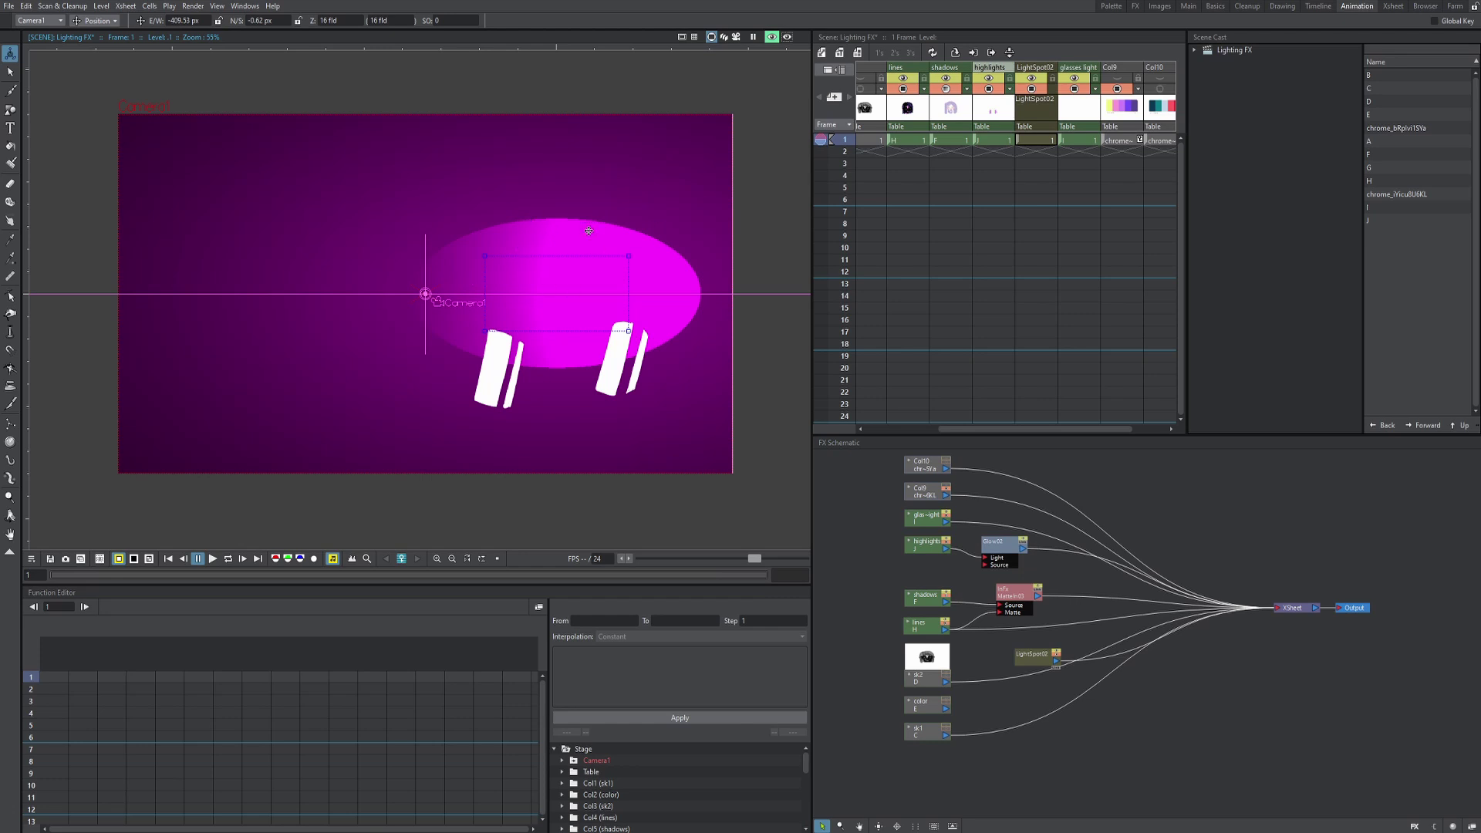
- Move the LightSpot02 column to sit after the glasses light column
scroll(586, 233, up, 5)
scroll(444, 197, down, 3)
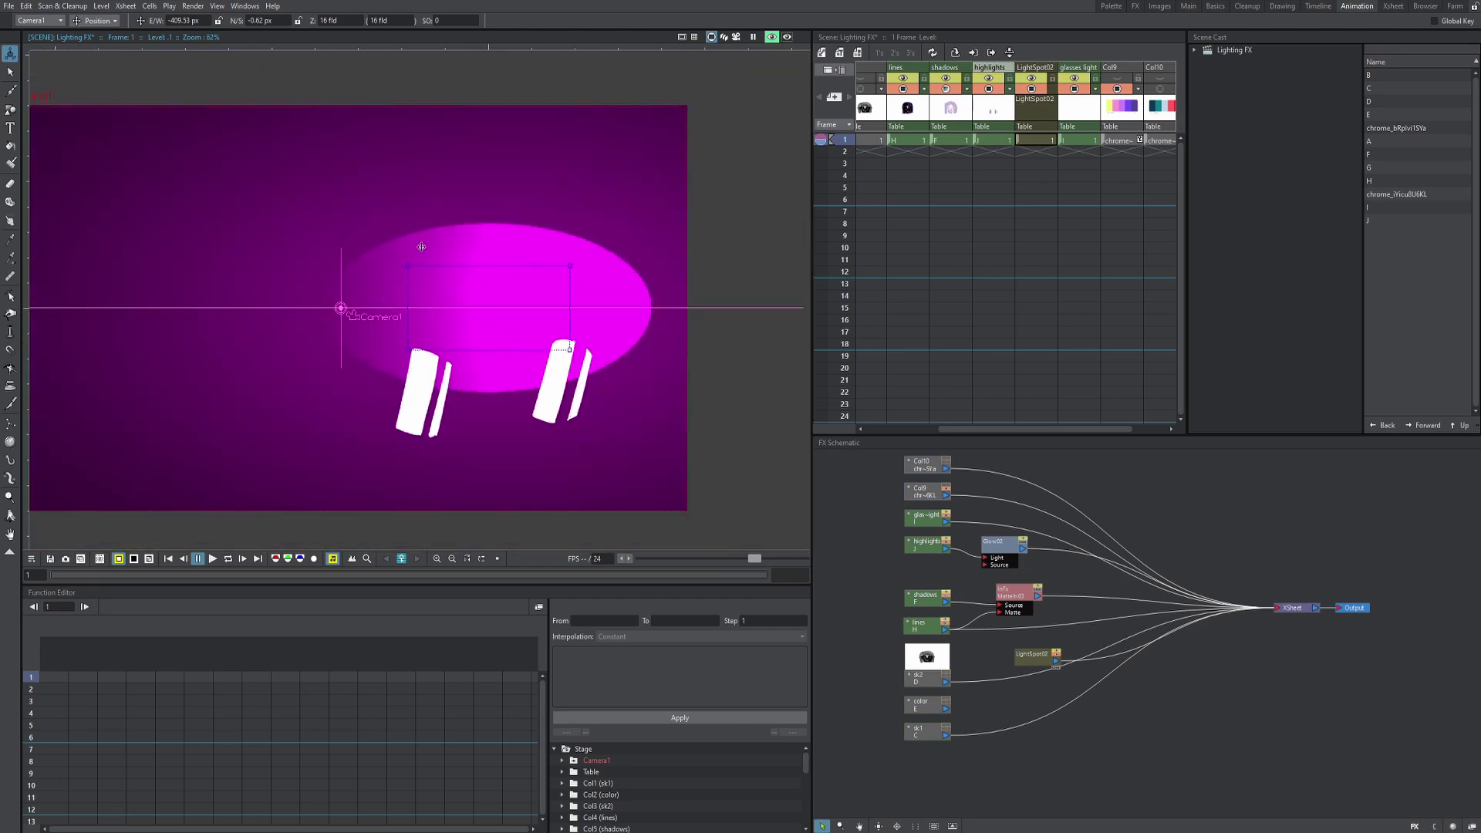
drag(1034, 68, 1062, 75)
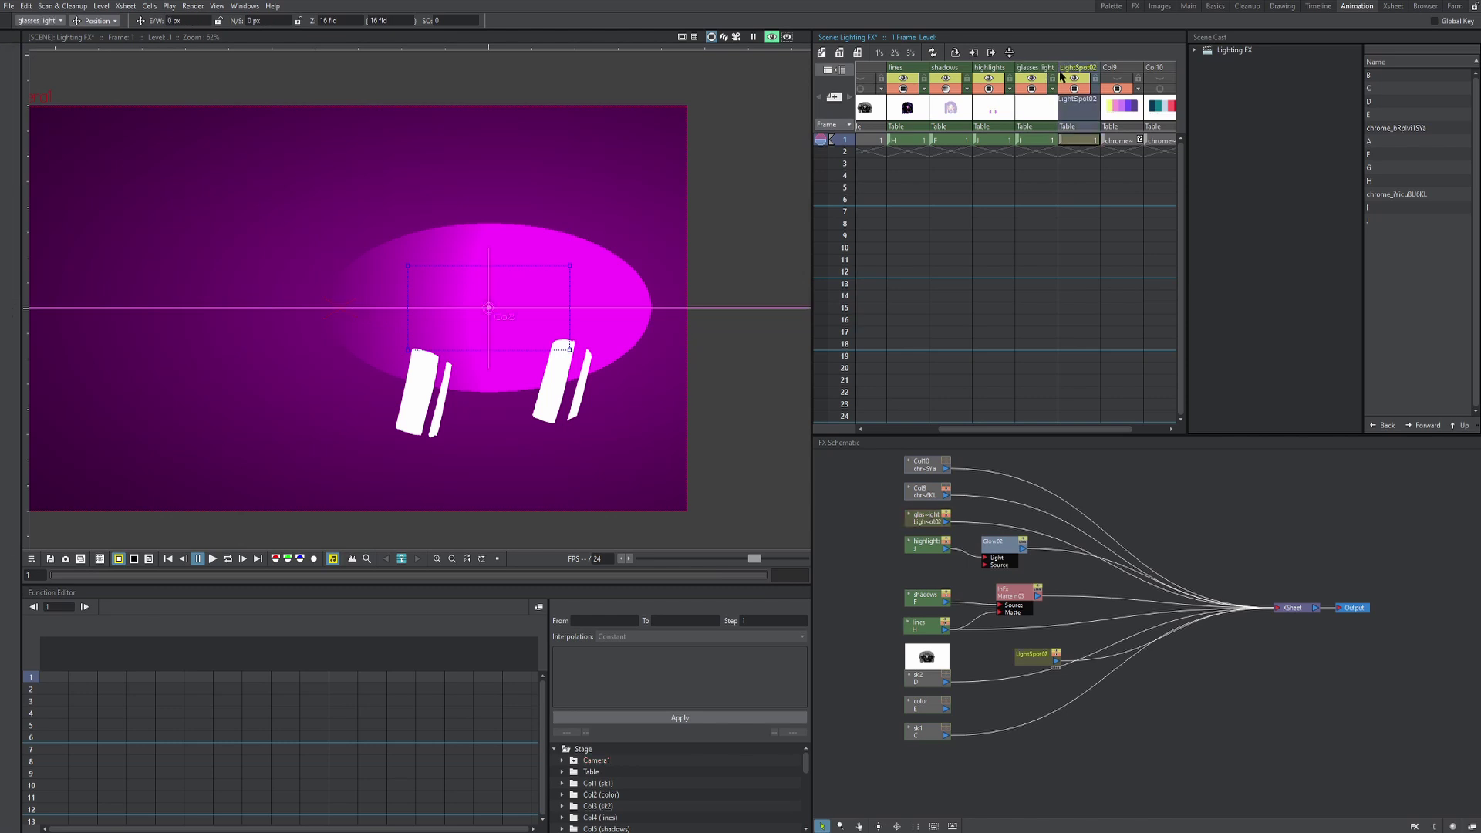
- Extend the LightSpot02 cell from frame 1 through frame 17
scroll(1003, 181, right, 4)
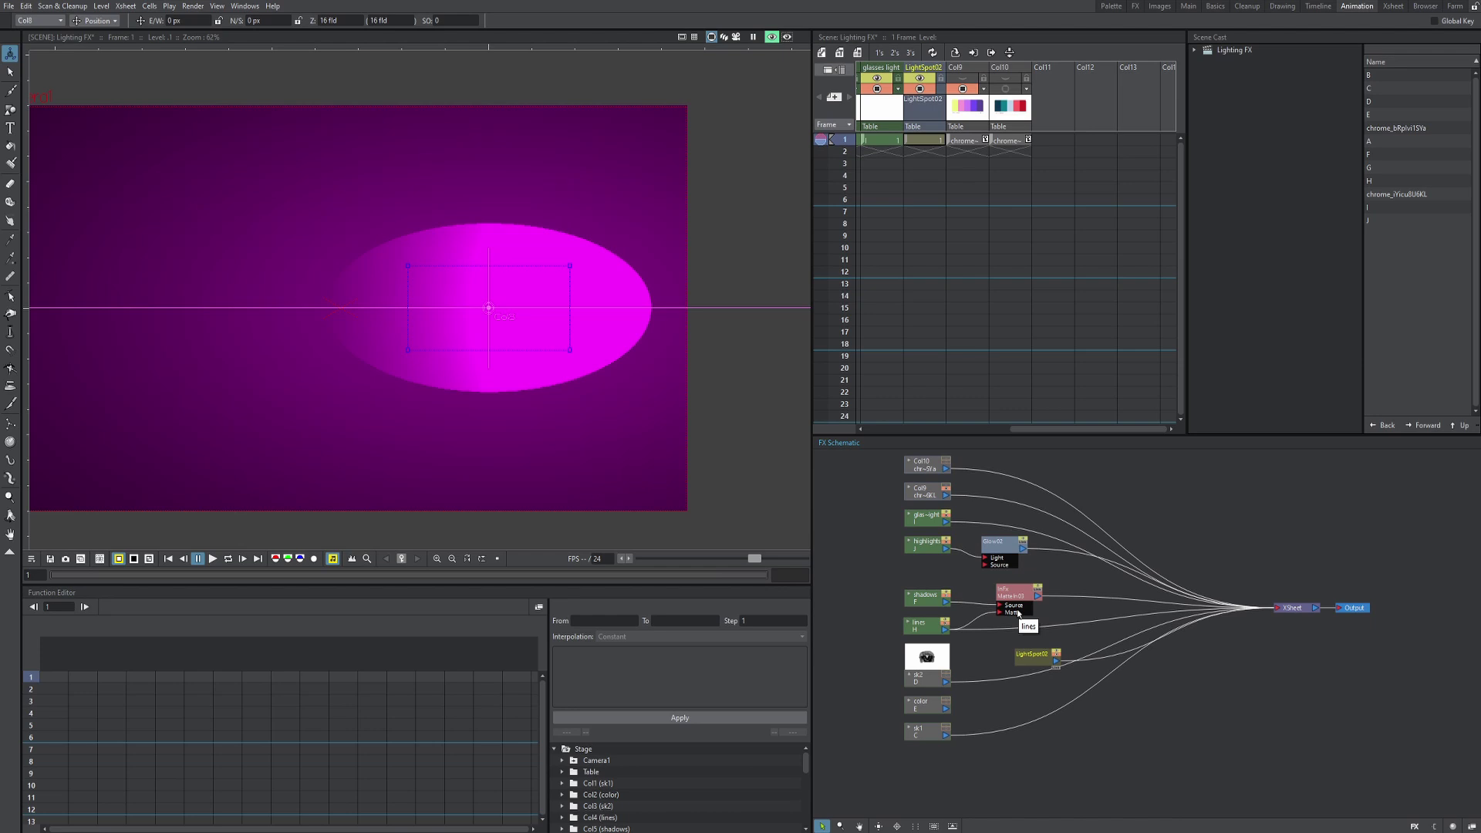
click(932, 143)
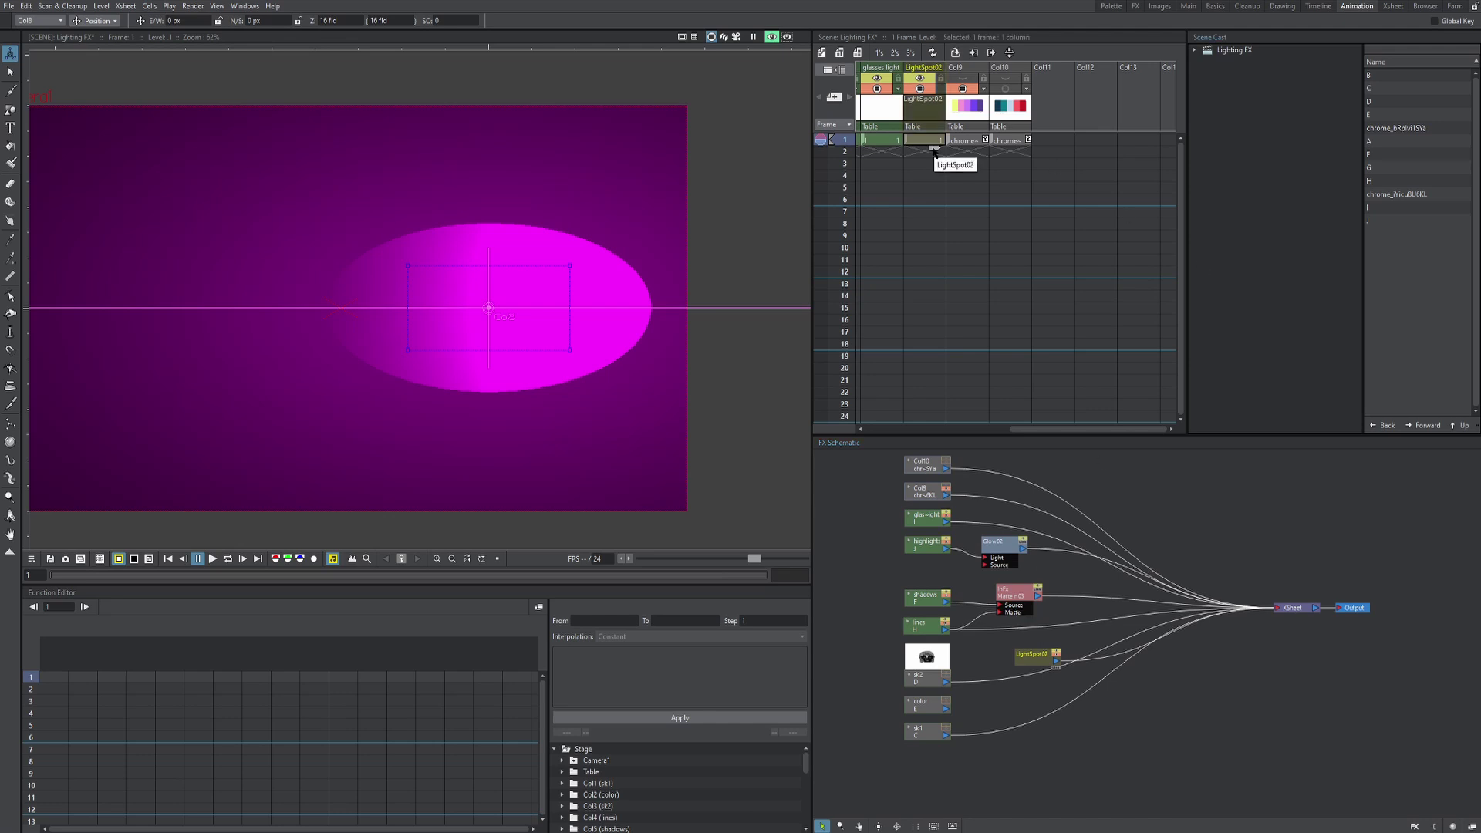
drag(933, 150, 924, 352)
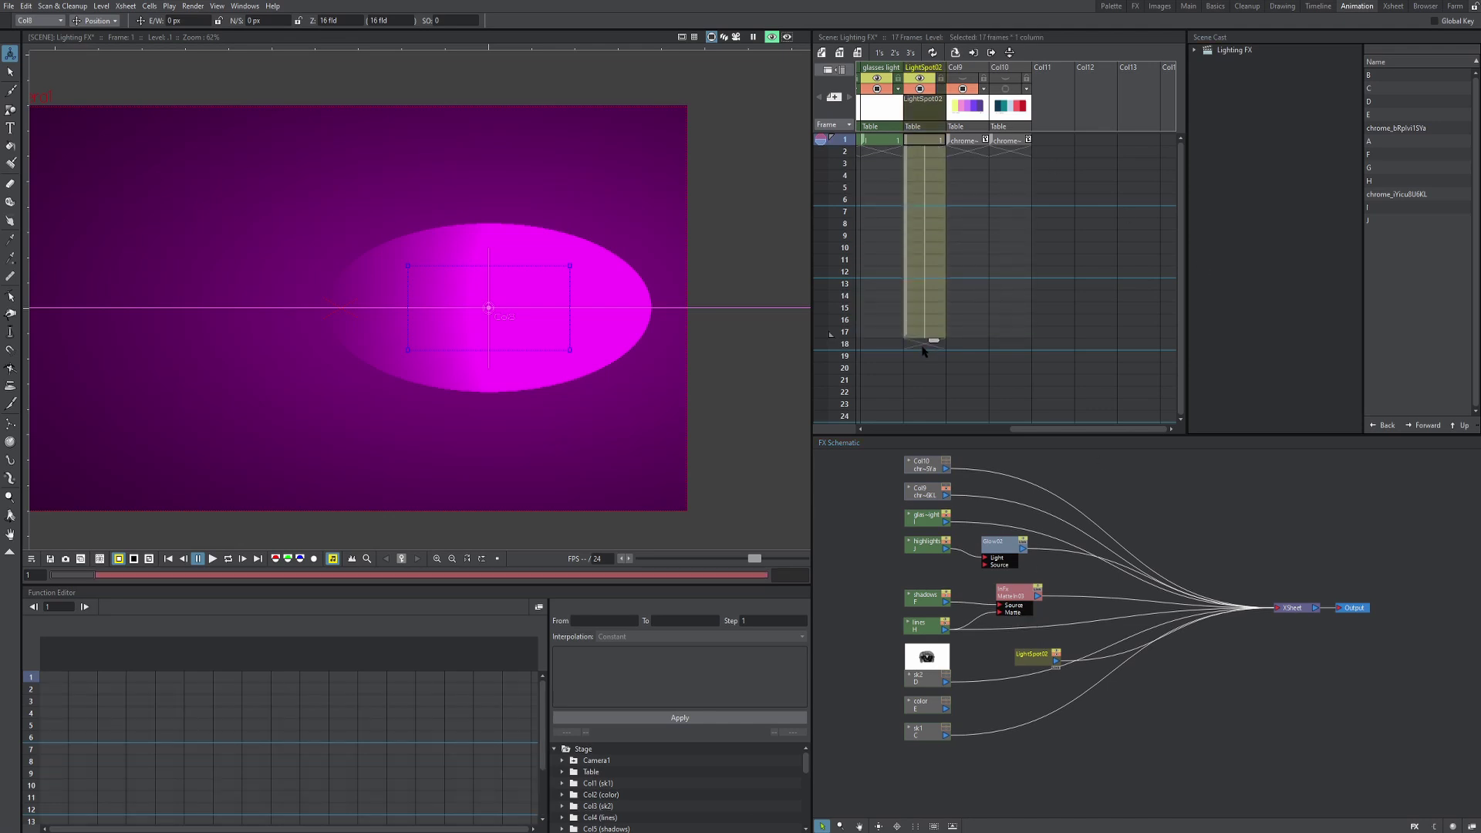
click(1063, 652)
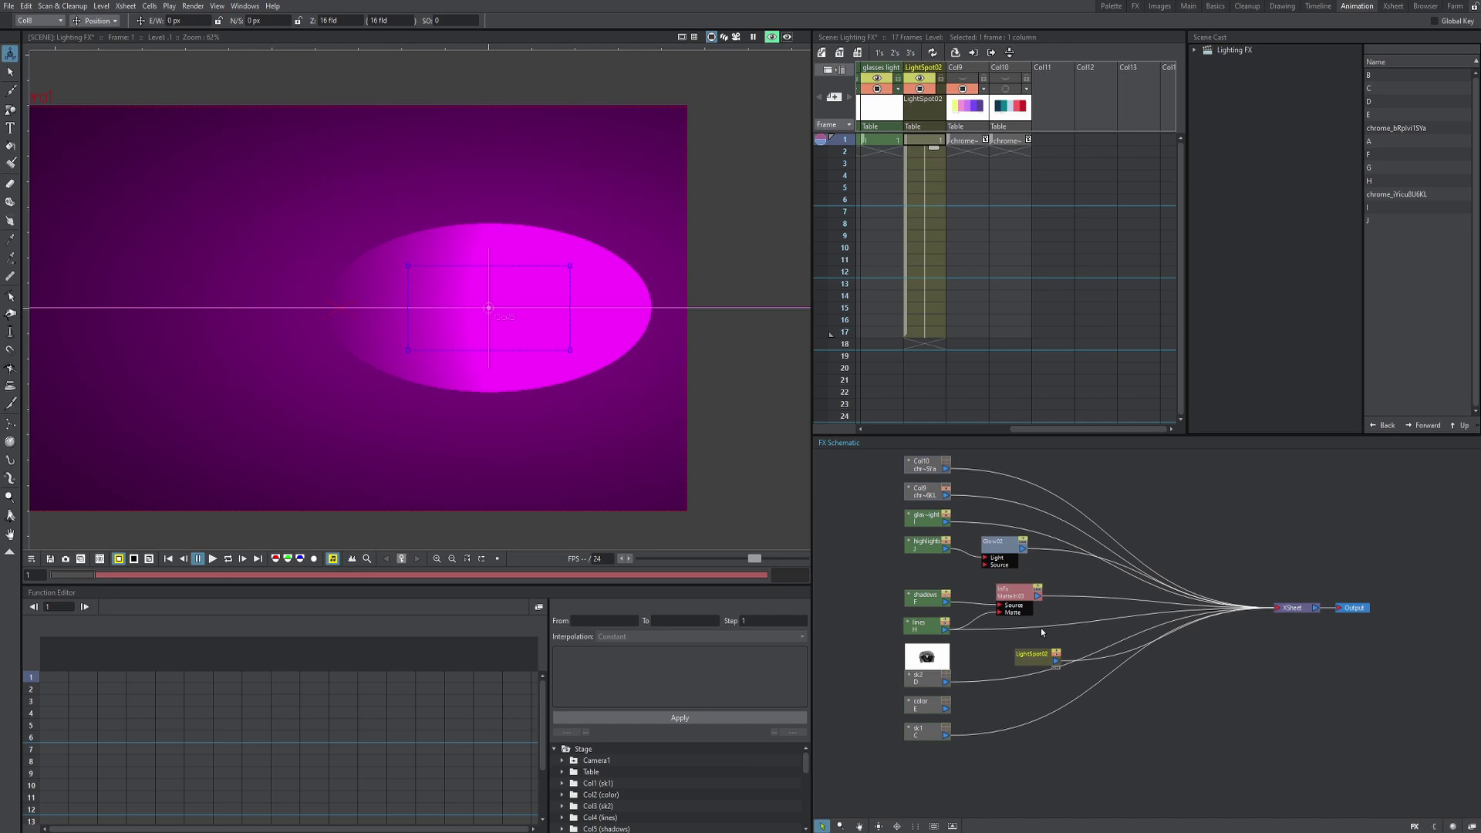
- Insert a Glow effect after the LightSpot02 node
right_click(1034, 655)
mouse_move(1117, 414)
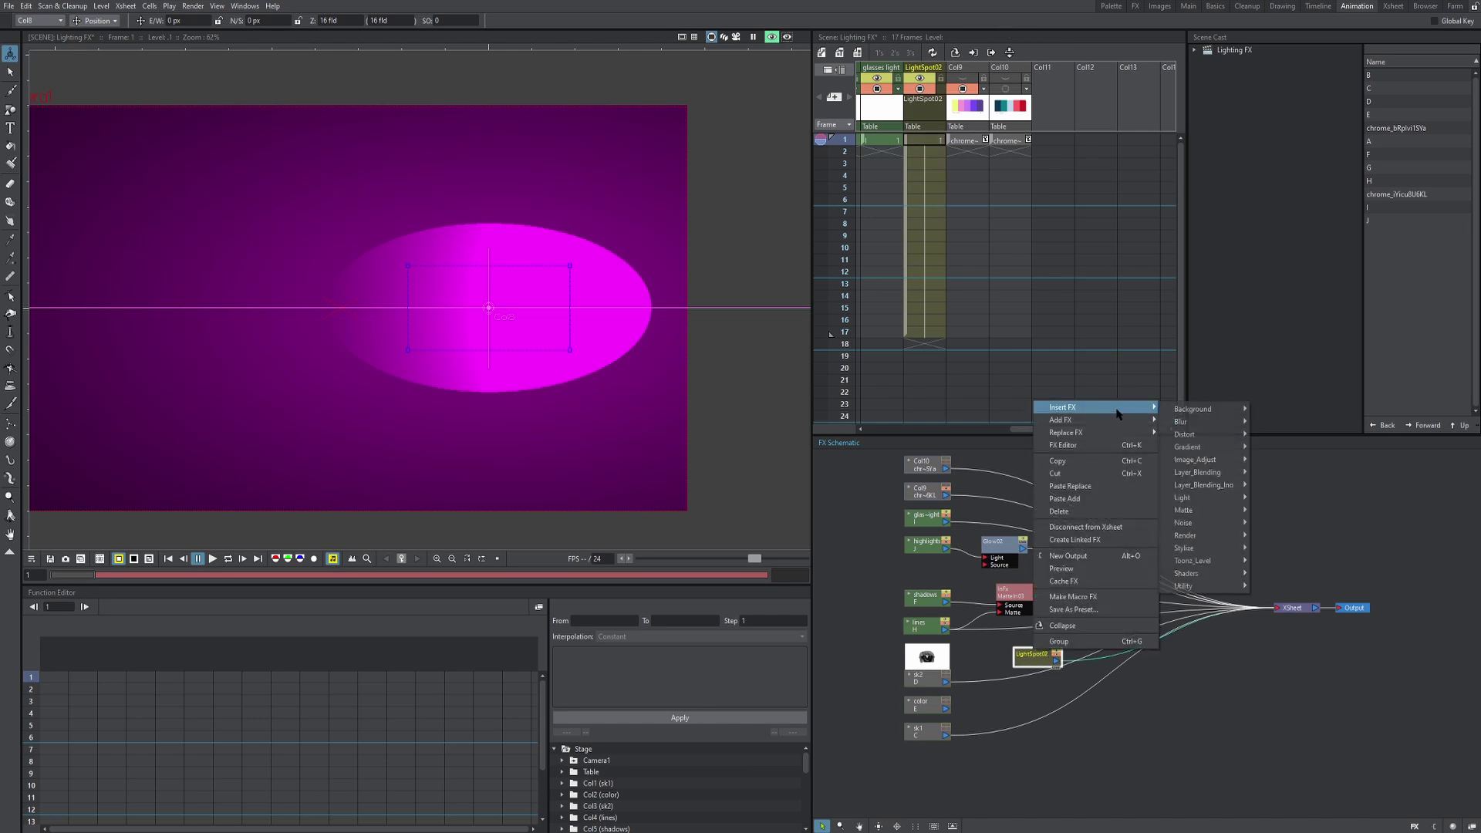
mouse_move(1202, 498)
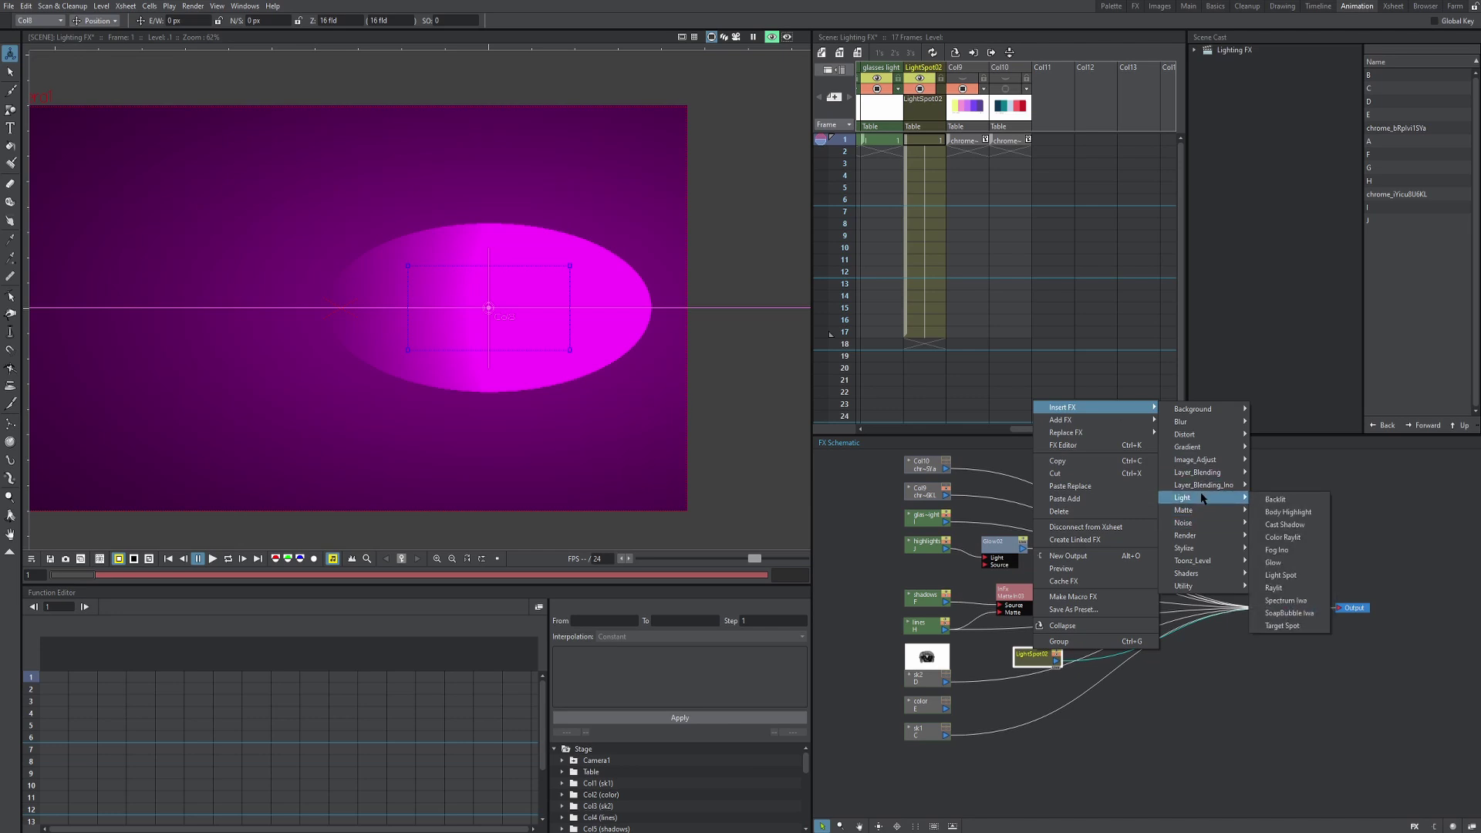
click(1274, 562)
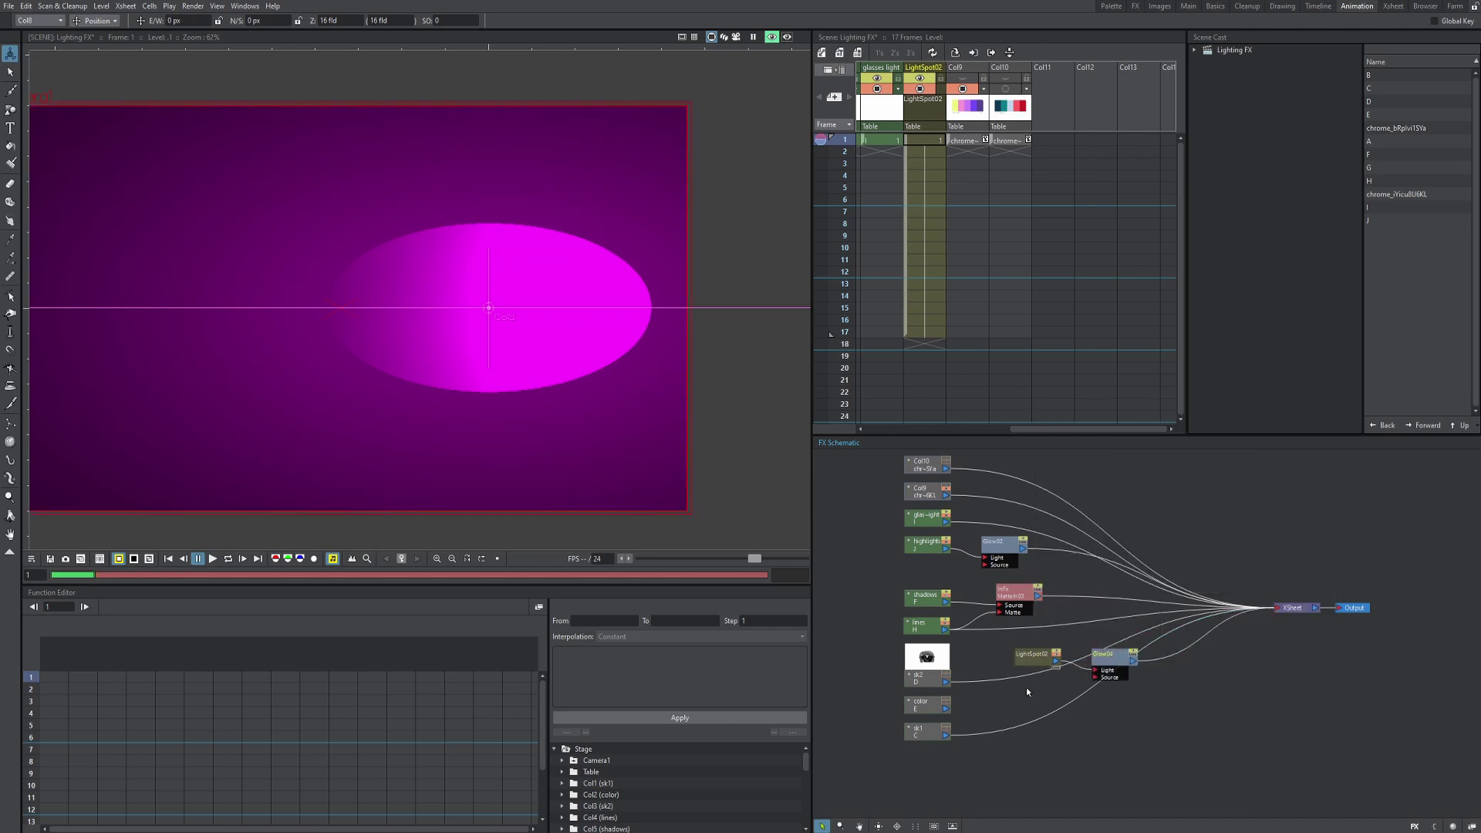
scroll(617, 402, down, 3)
scroll(616, 402, up, 2)
- Move the light spot down to the character's chin
click(1034, 662)
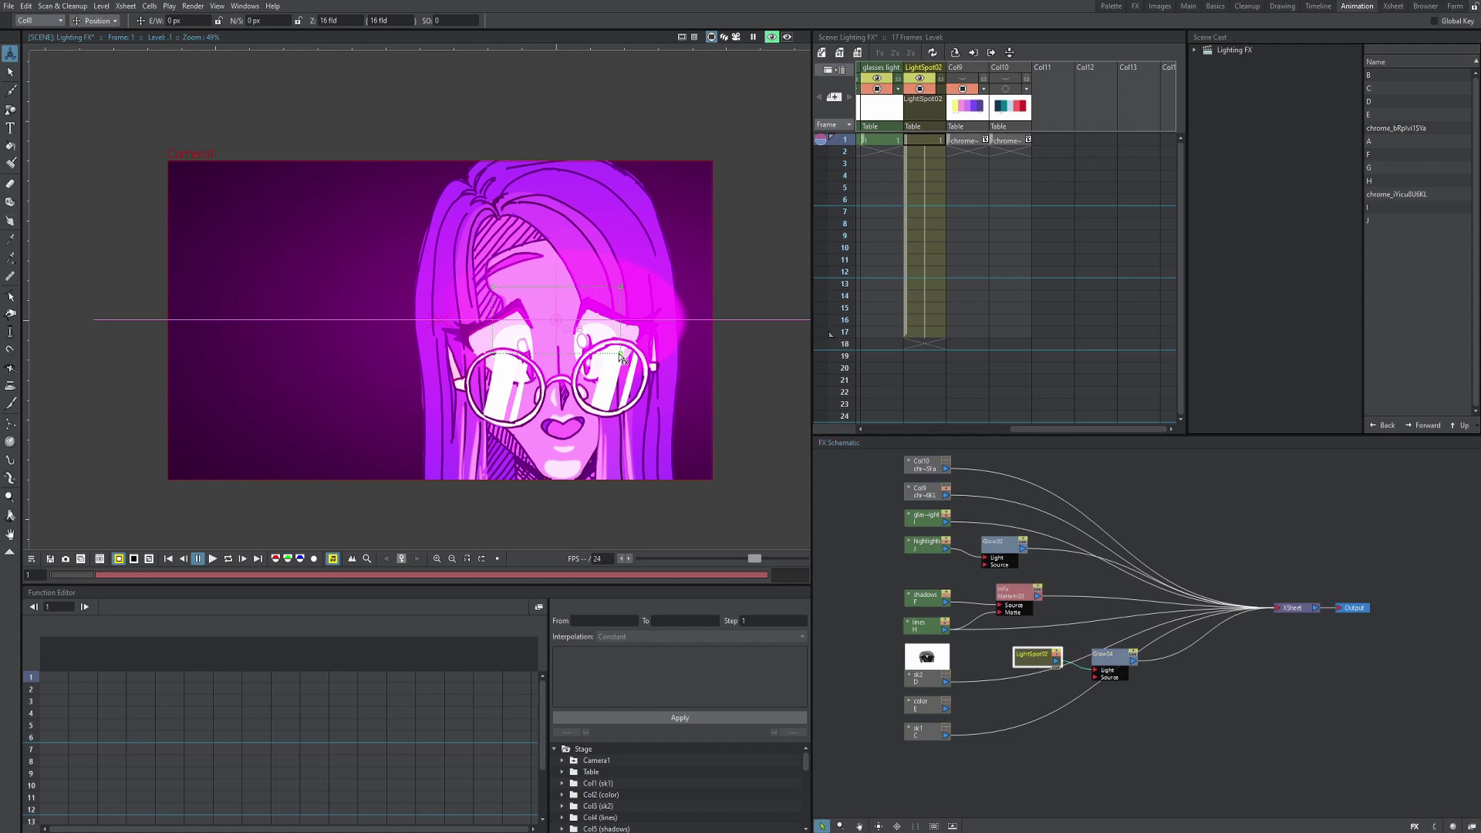
drag(567, 336, 560, 489)
scroll(538, 395, down, 1)
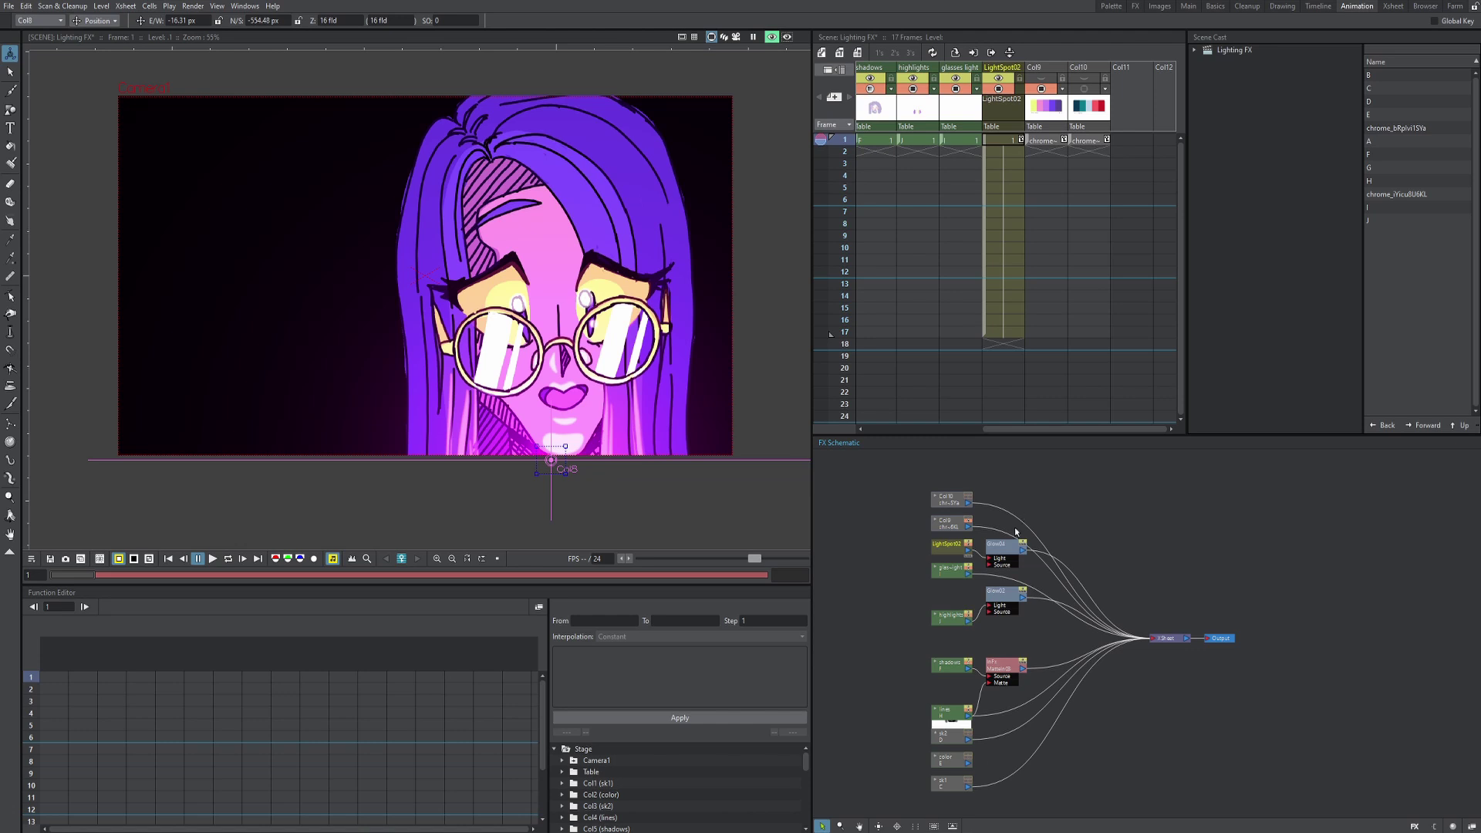
- Rearrange the effect graph nodes, lowering Col10, and tidy the layout
drag(997, 544, 1070, 526)
drag(997, 591, 852, 611)
drag(945, 521, 964, 571)
click(914, 827)
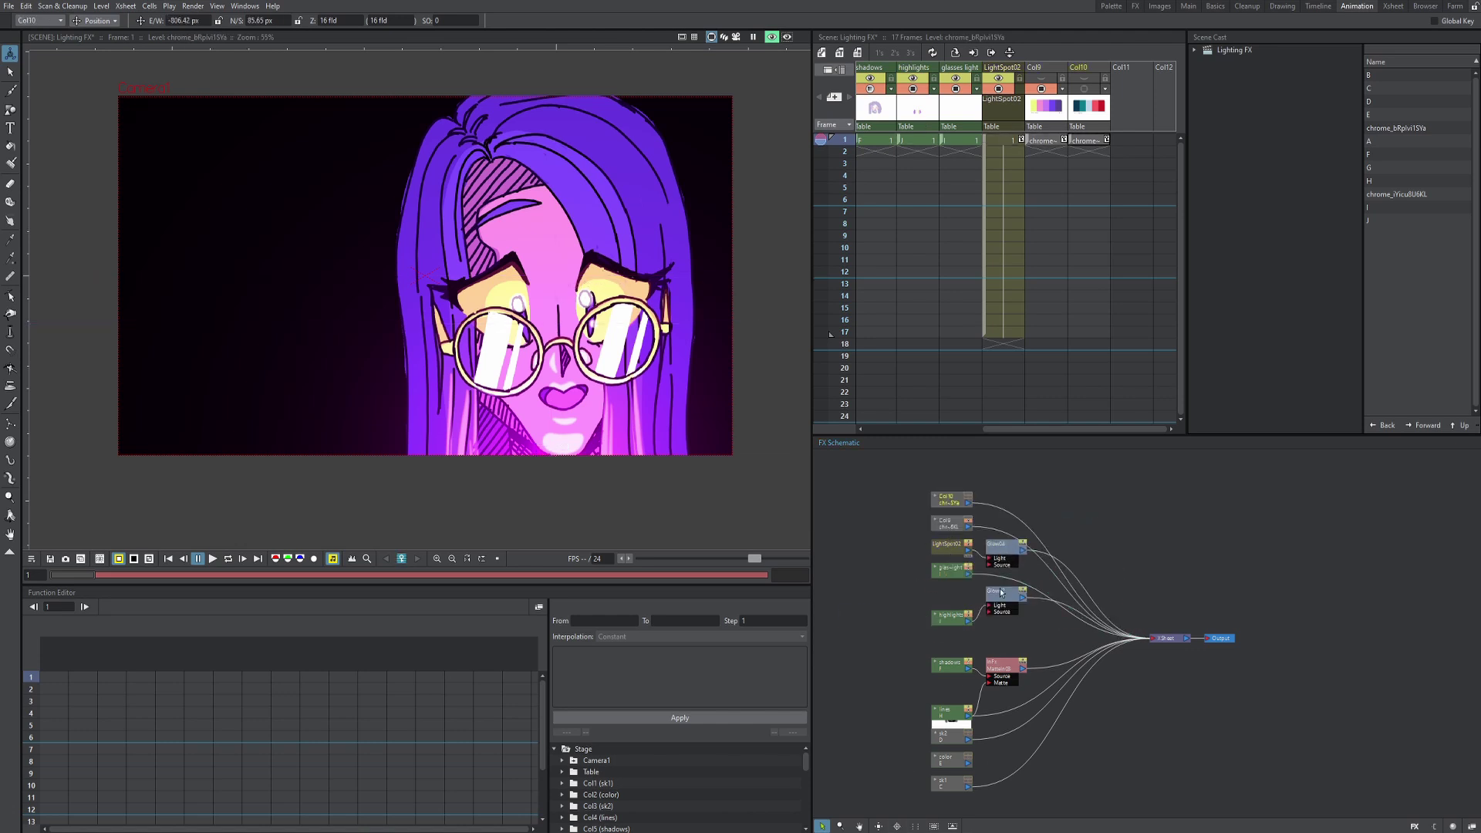
- Change the LightSpot02 colour to violet
double_click(951, 544)
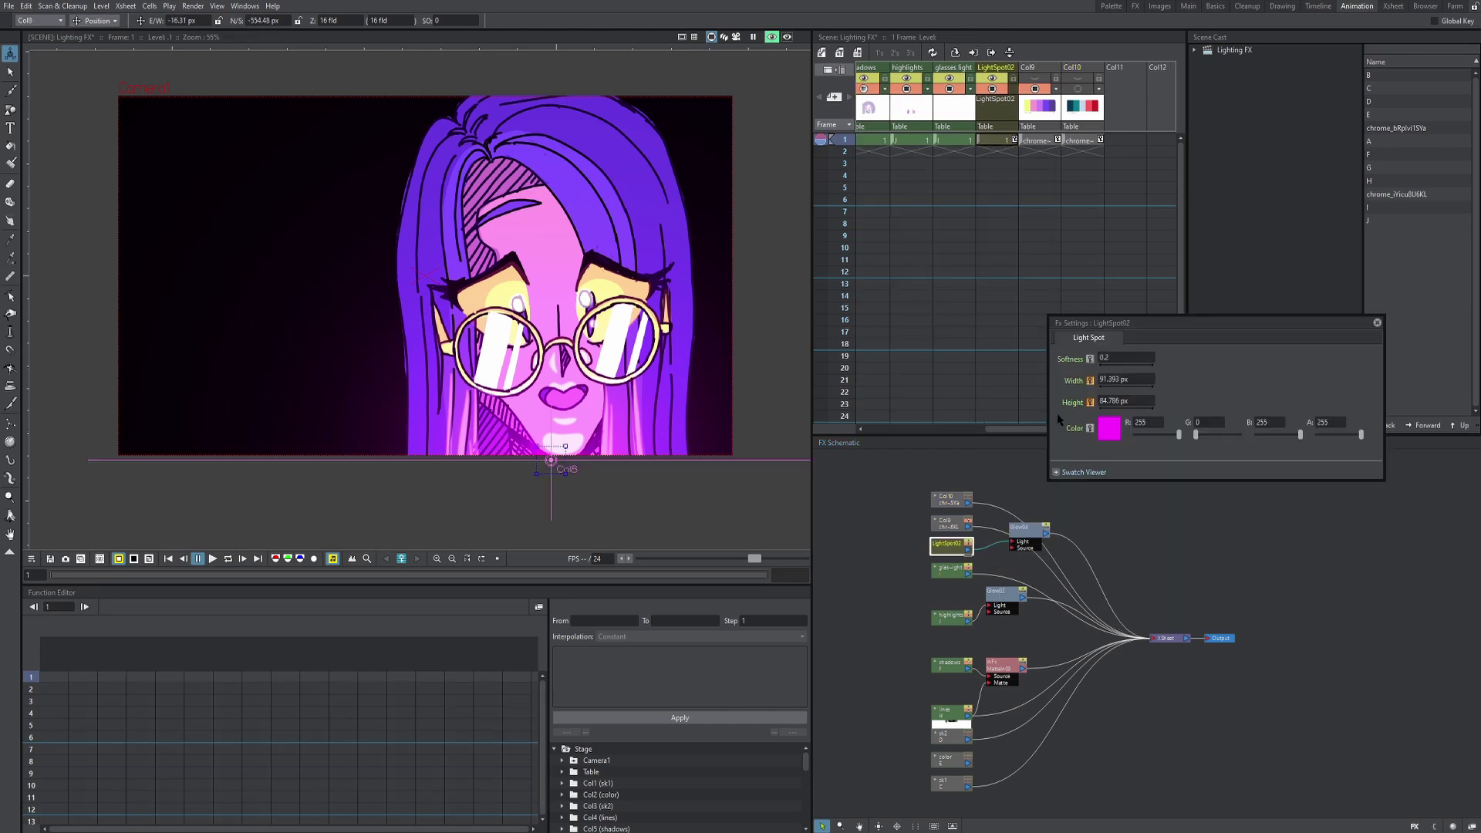
click(1115, 428)
click(944, 279)
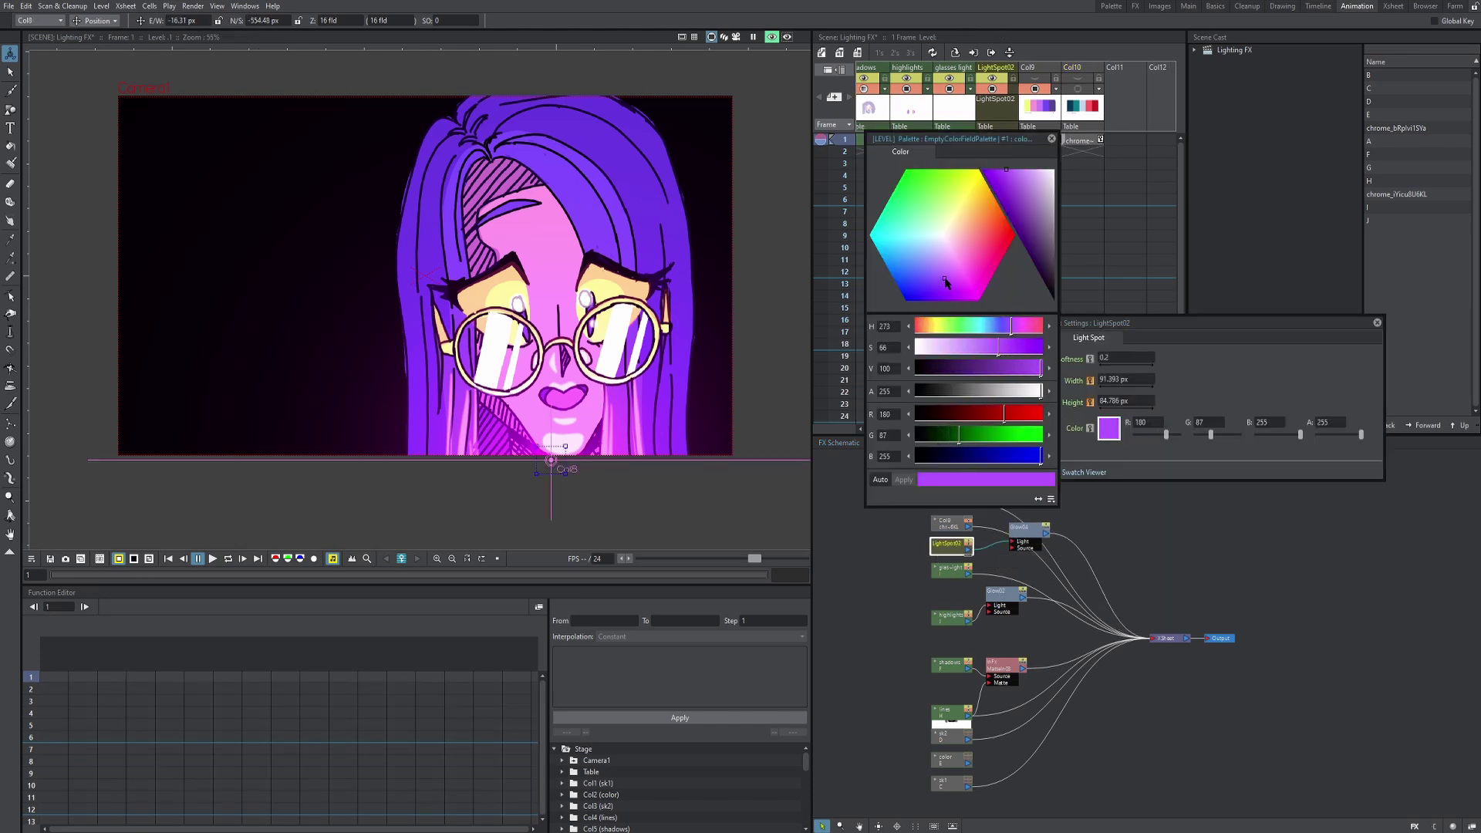
drag(946, 284, 942, 286)
click(1052, 138)
- Set the light spot's Softness to 0.01 and select the lines node
click(1125, 357)
text(1)
key(Return)
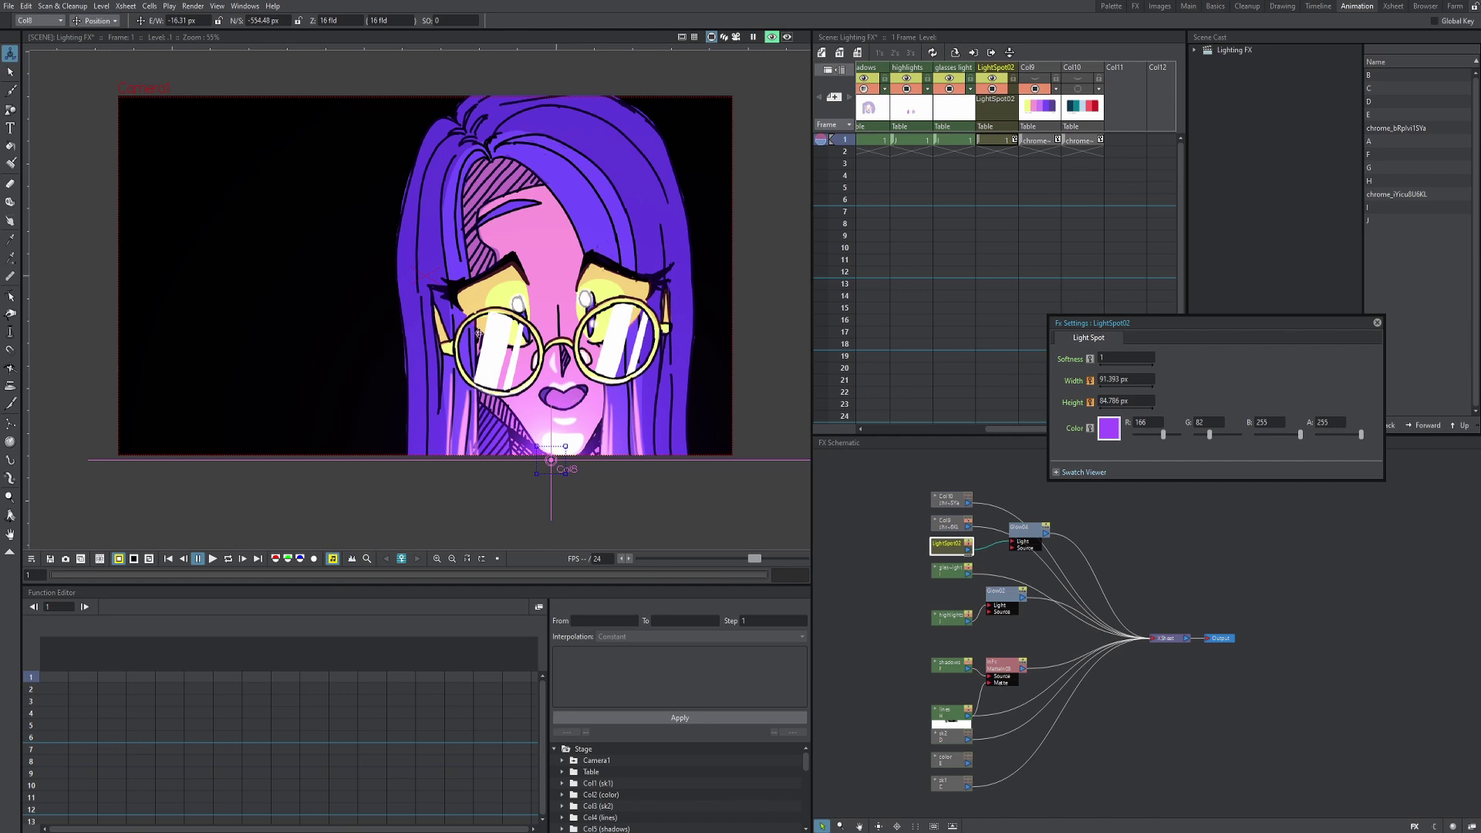
click(1111, 359)
text(0.01)
key(Return)
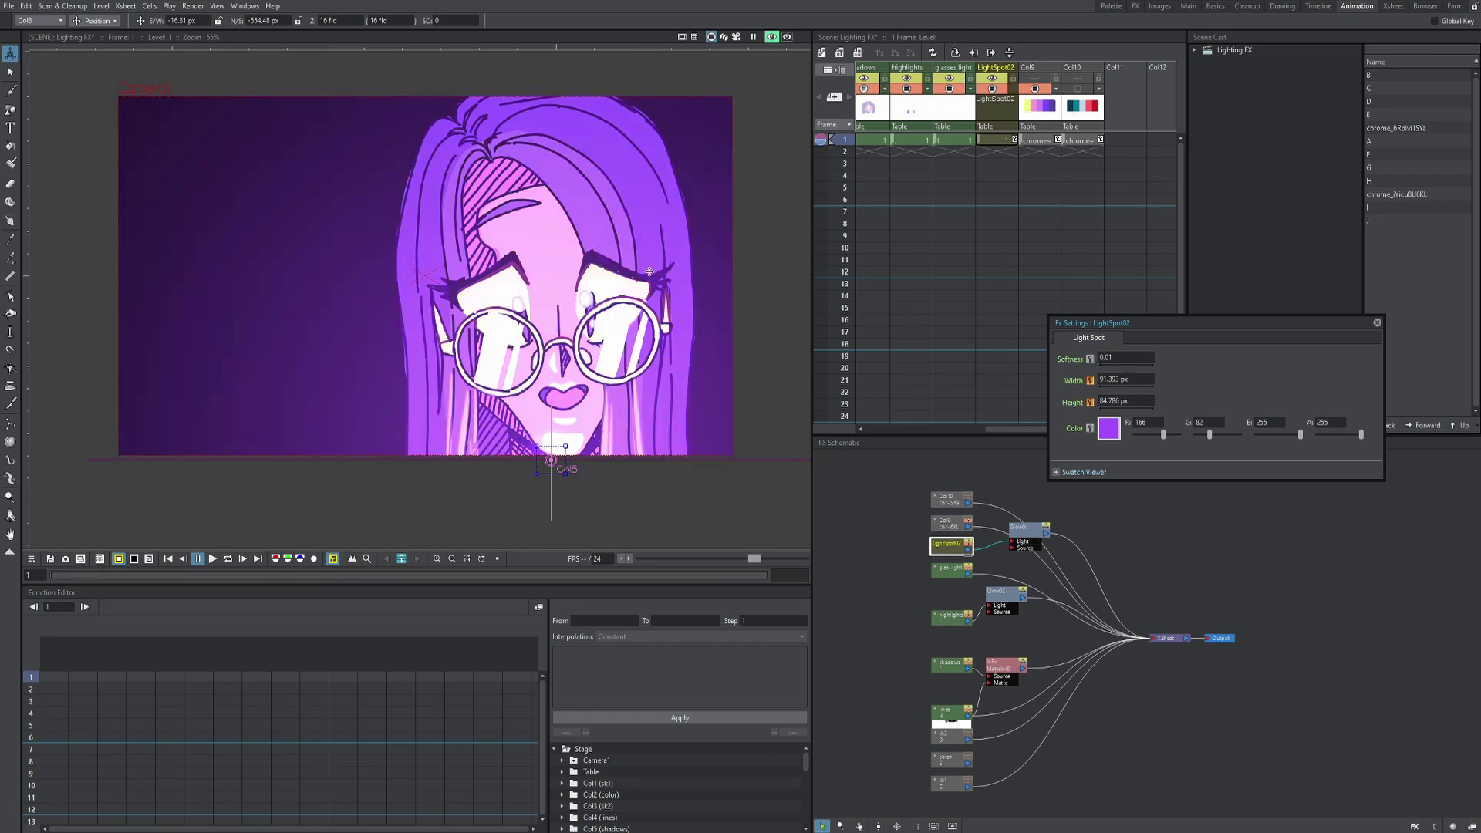
click(957, 662)
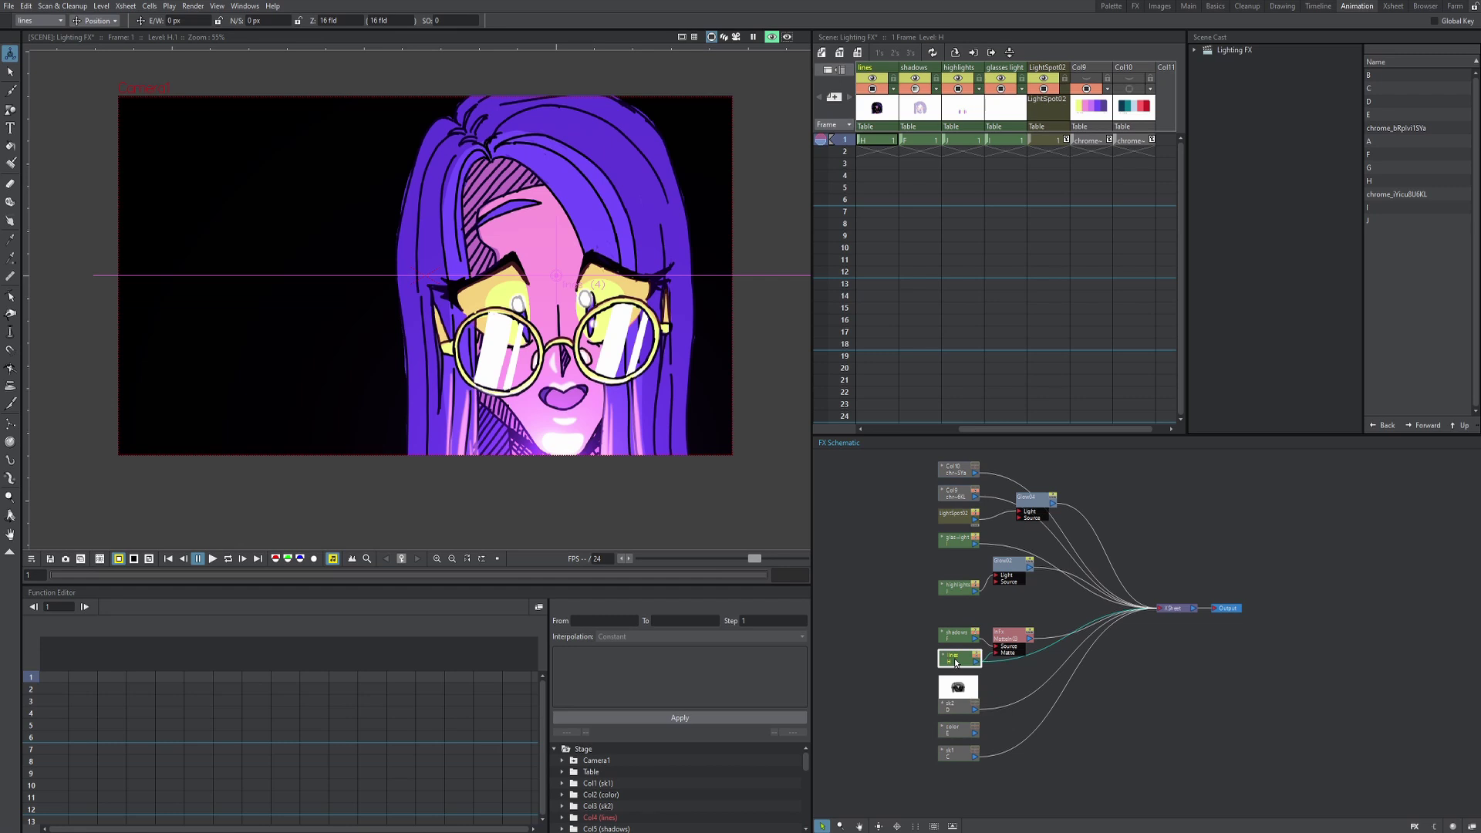
- Add a Color Card background effect and set its colour to white (255,255,255)
scroll(954, 748, down, 1)
right_click(953, 747)
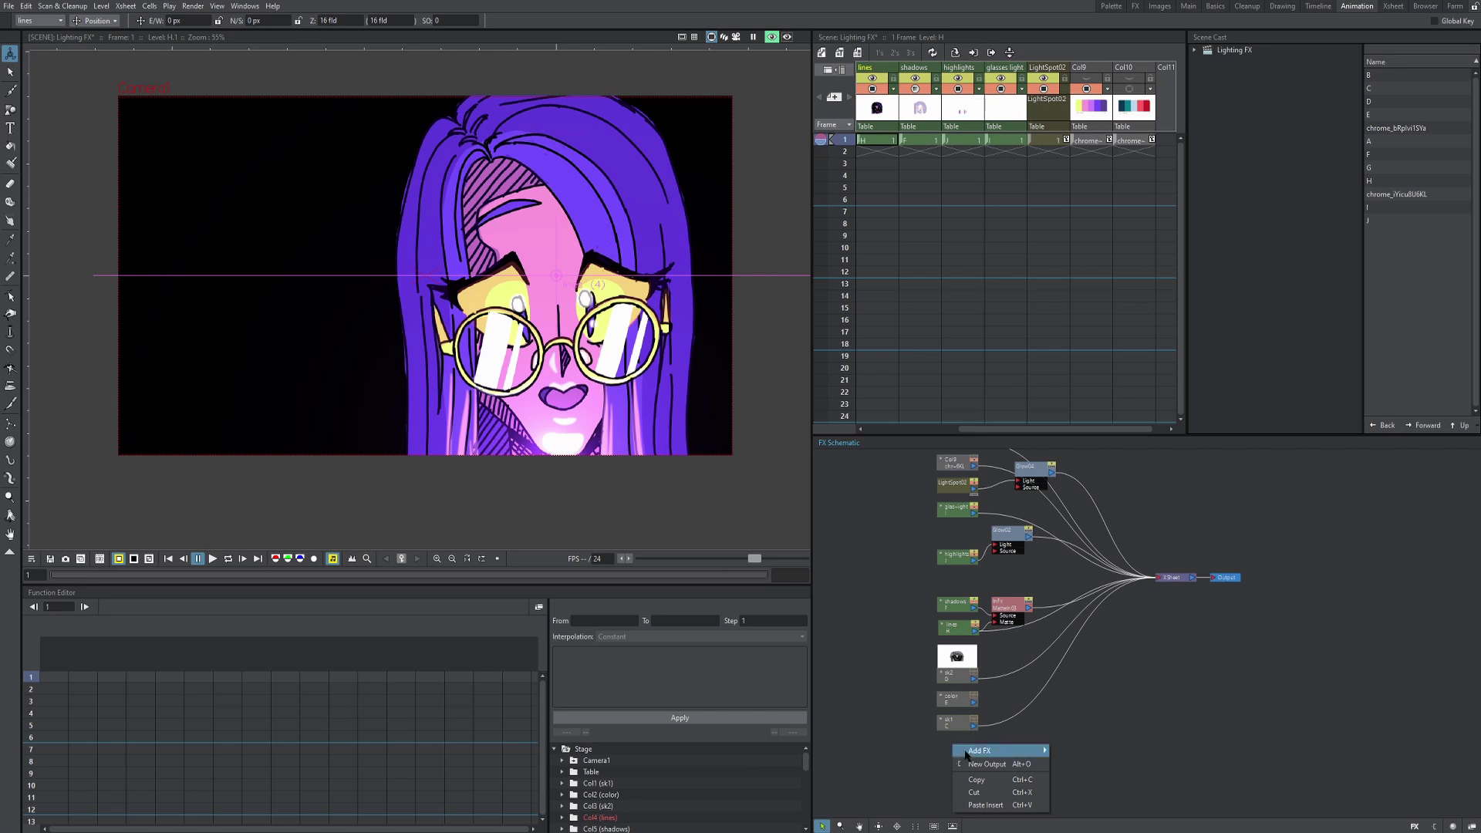
mouse_move(991, 751)
mouse_move(1111, 668)
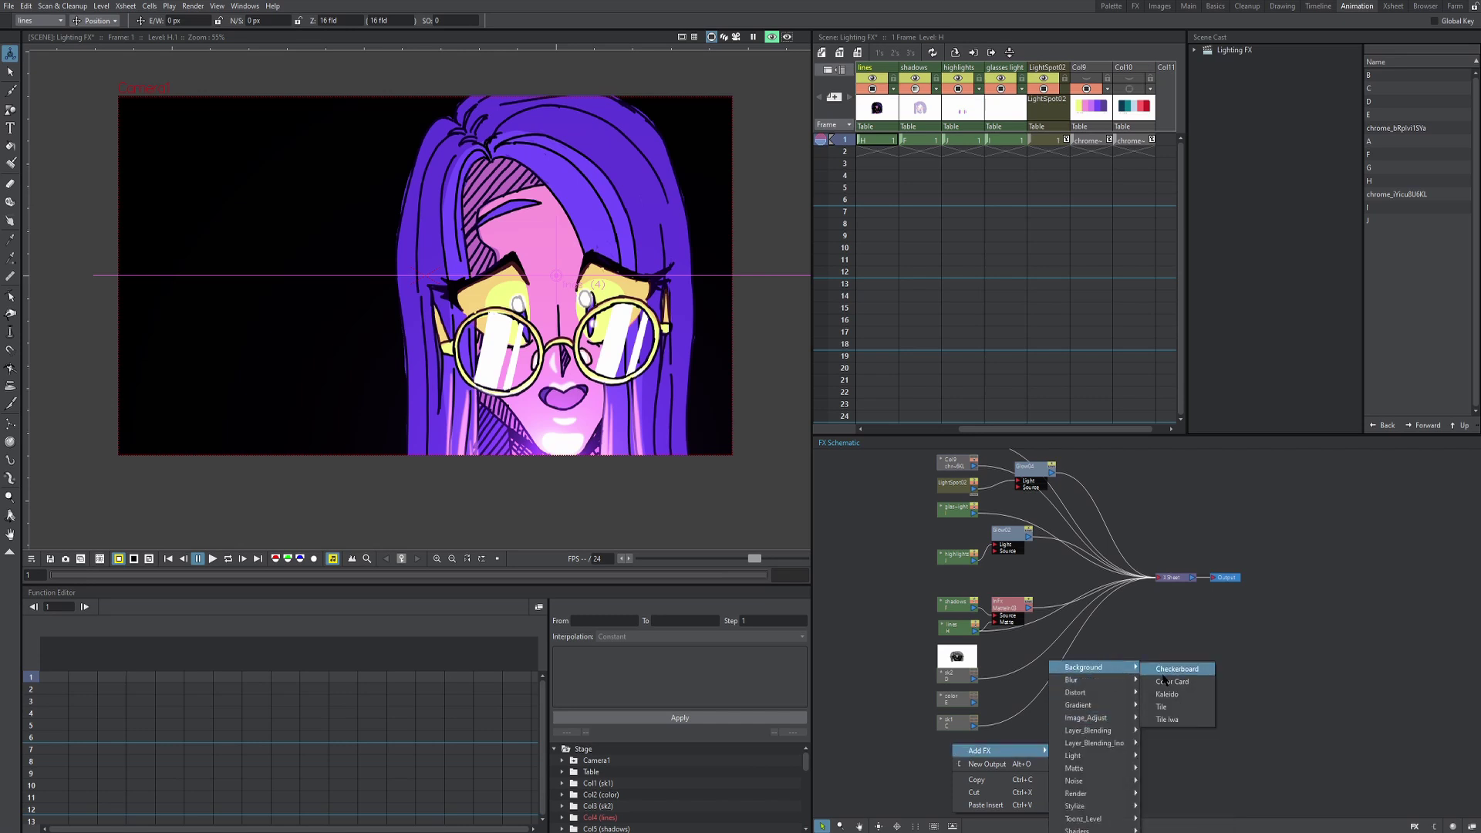
click(1169, 682)
click(1105, 371)
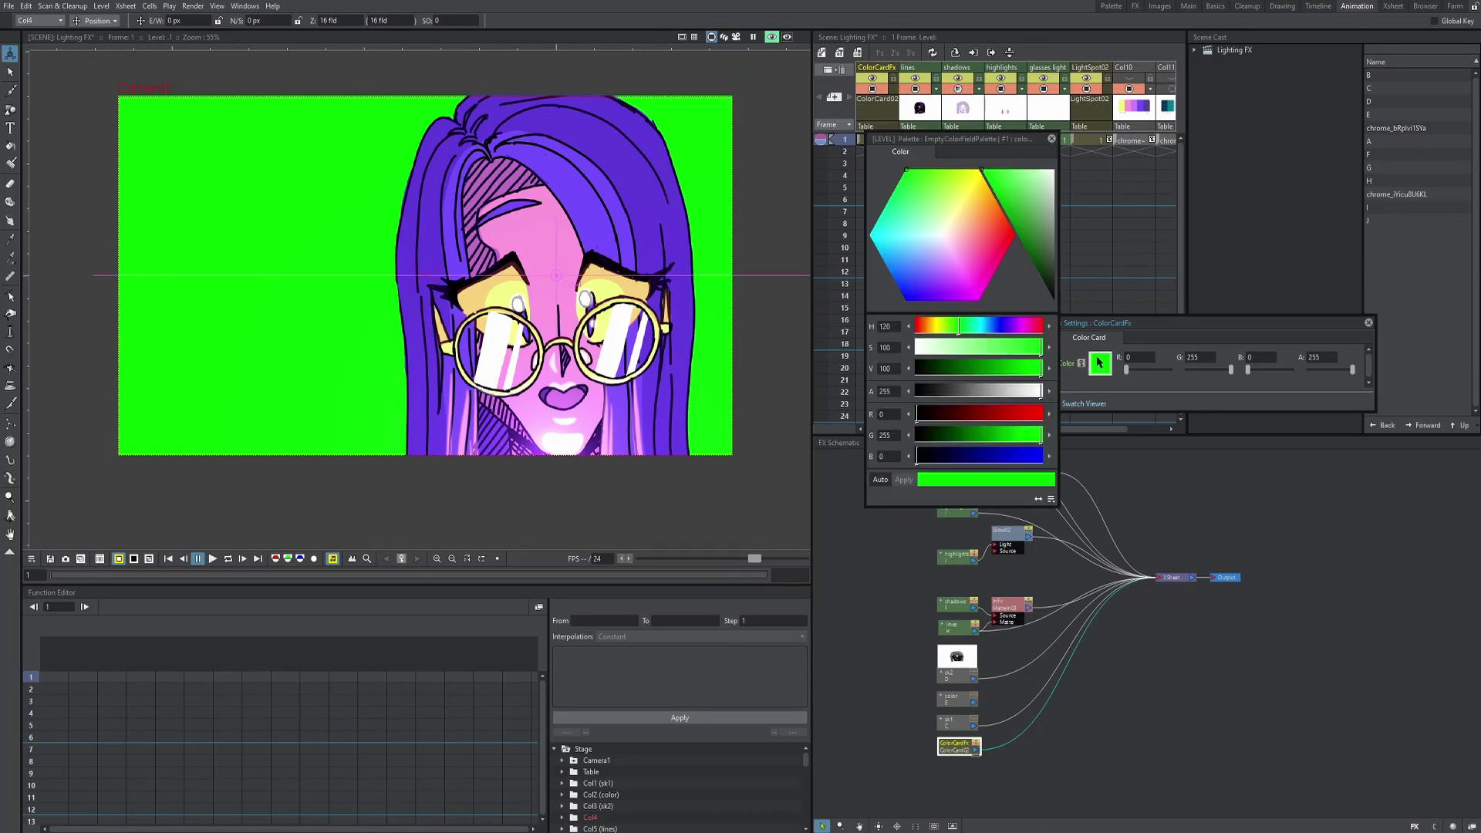
drag(995, 231, 961, 232)
click(1063, 231)
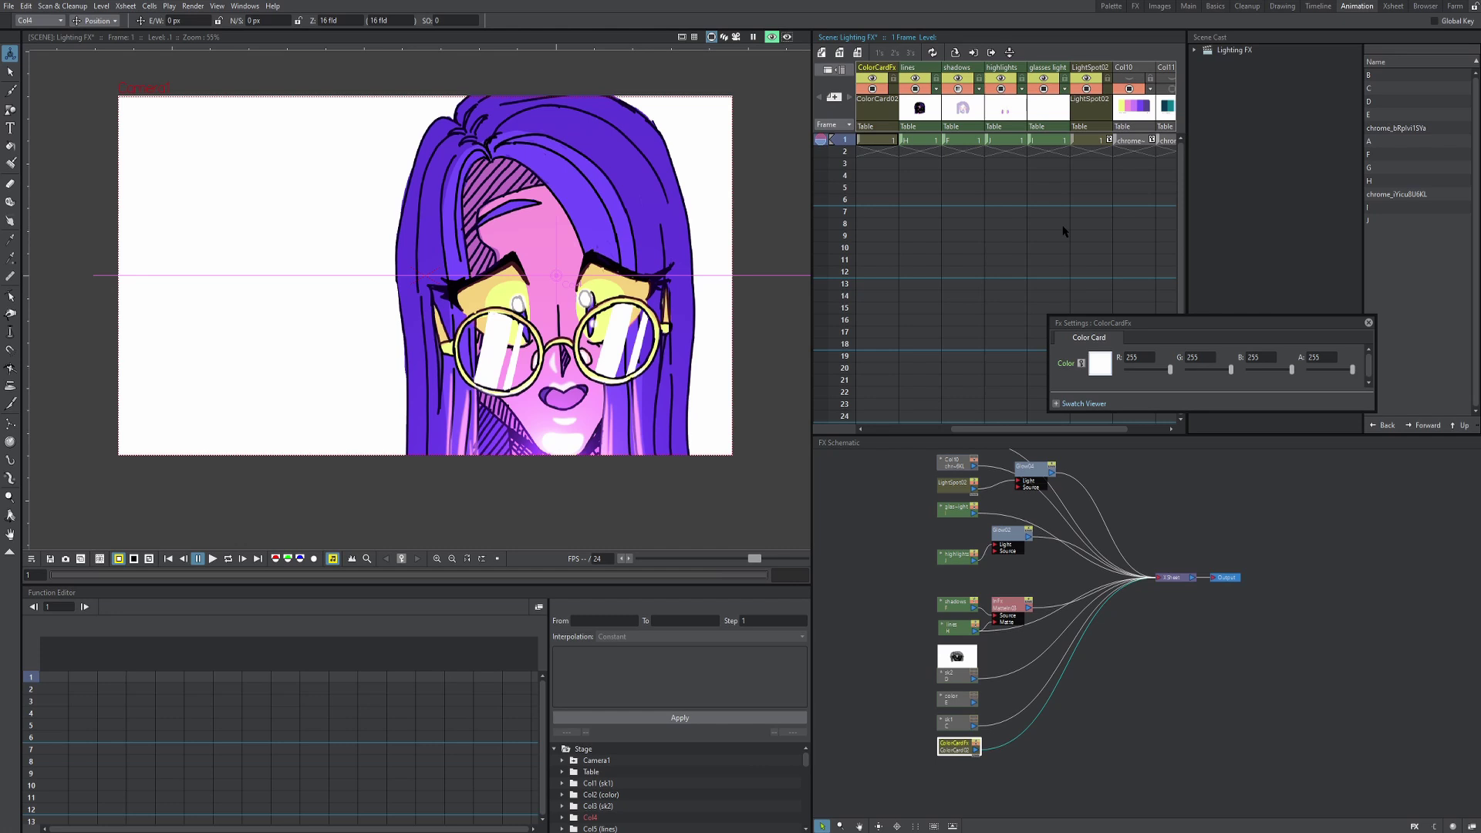
- Insert a Backlit effect after the Color Card node and place it beside it
drag(1003, 609, 1014, 574)
click(964, 742)
right_click(964, 744)
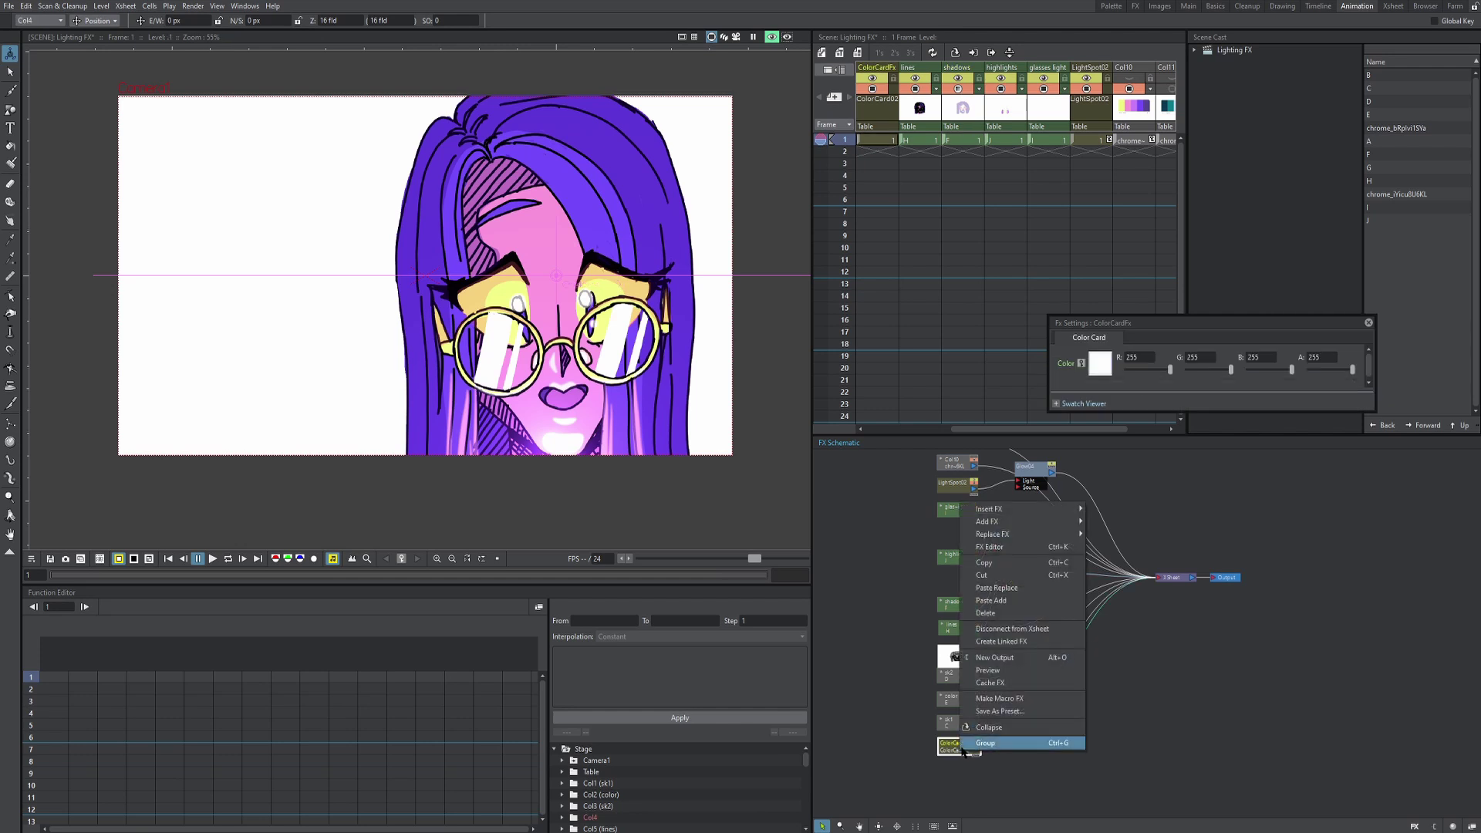
mouse_move(1039, 513)
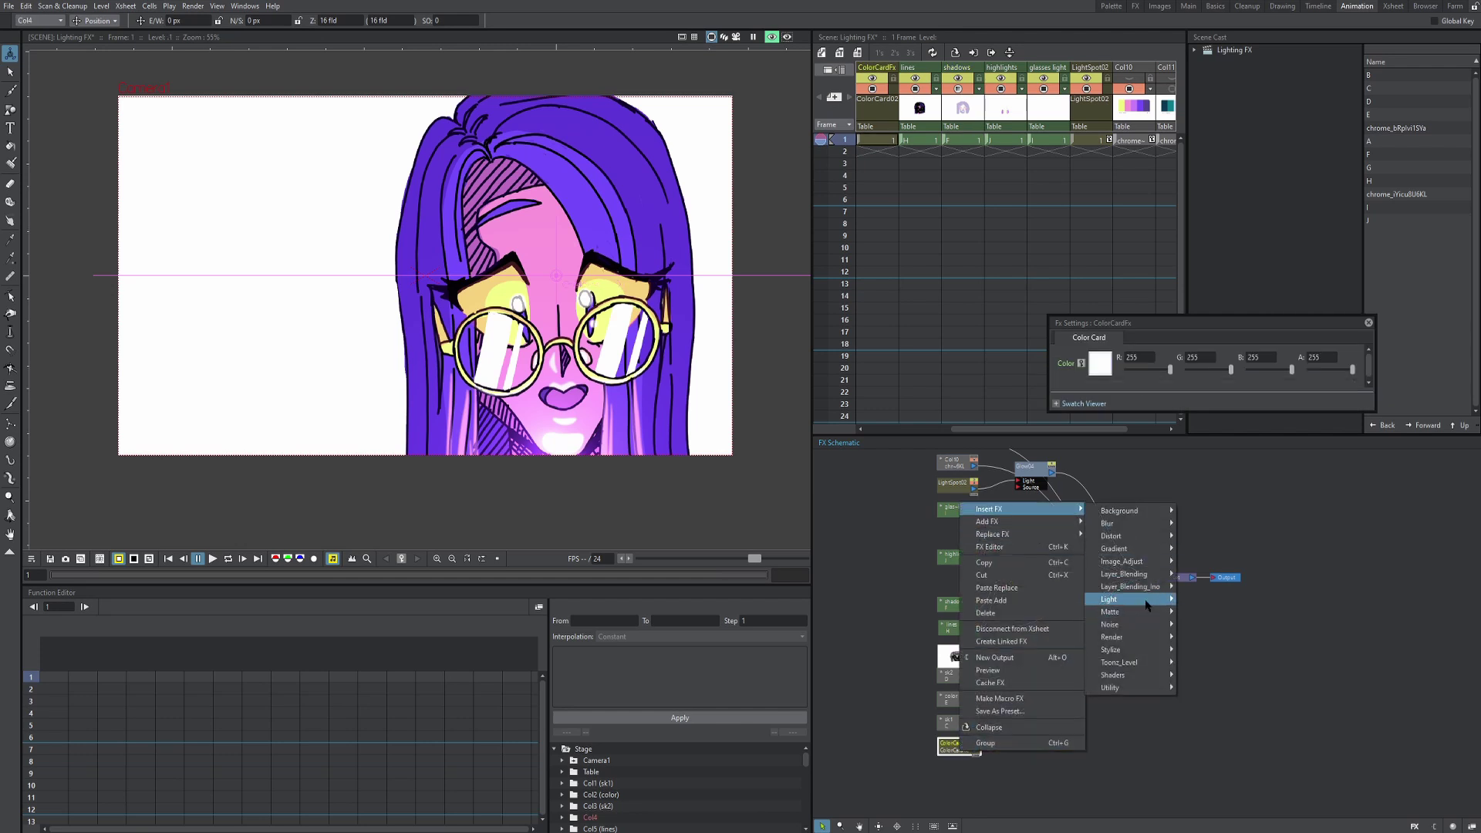
mouse_move(1148, 605)
click(1202, 601)
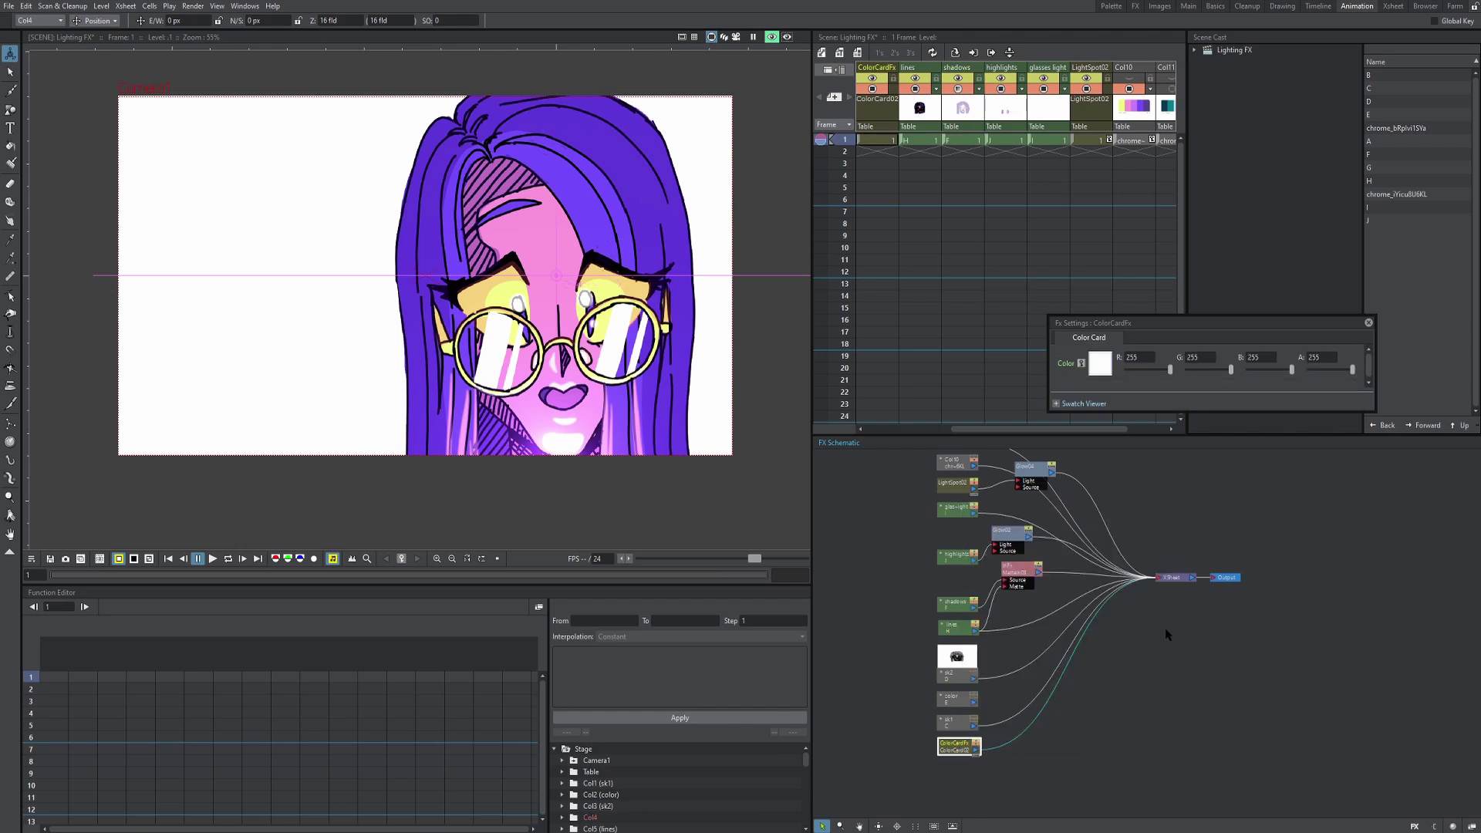
drag(1011, 717, 1050, 666)
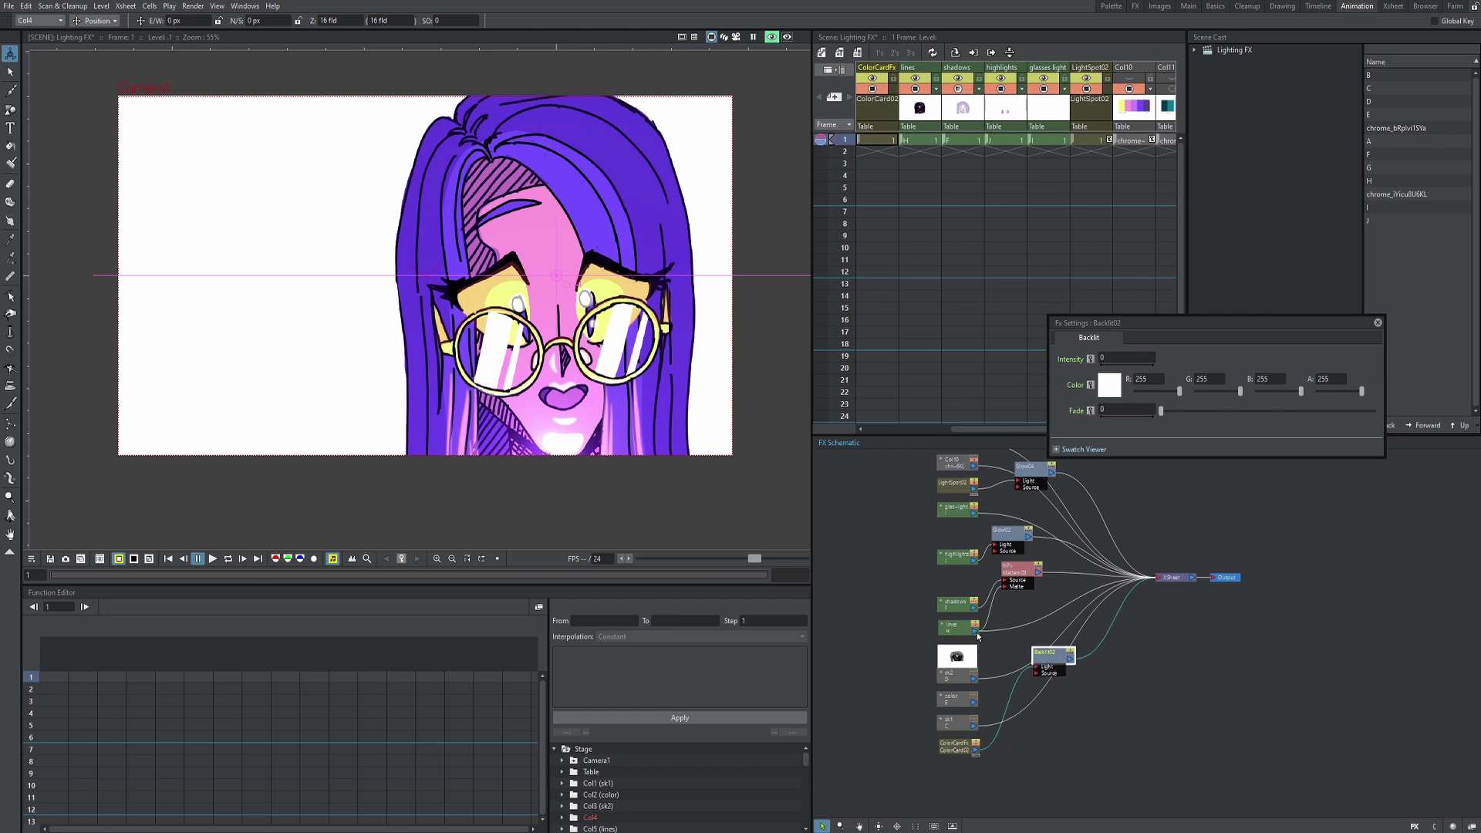
- Feed the lines layer into Backlit's Light input and select Backlit02 to show its parameters
drag(975, 631, 1041, 679)
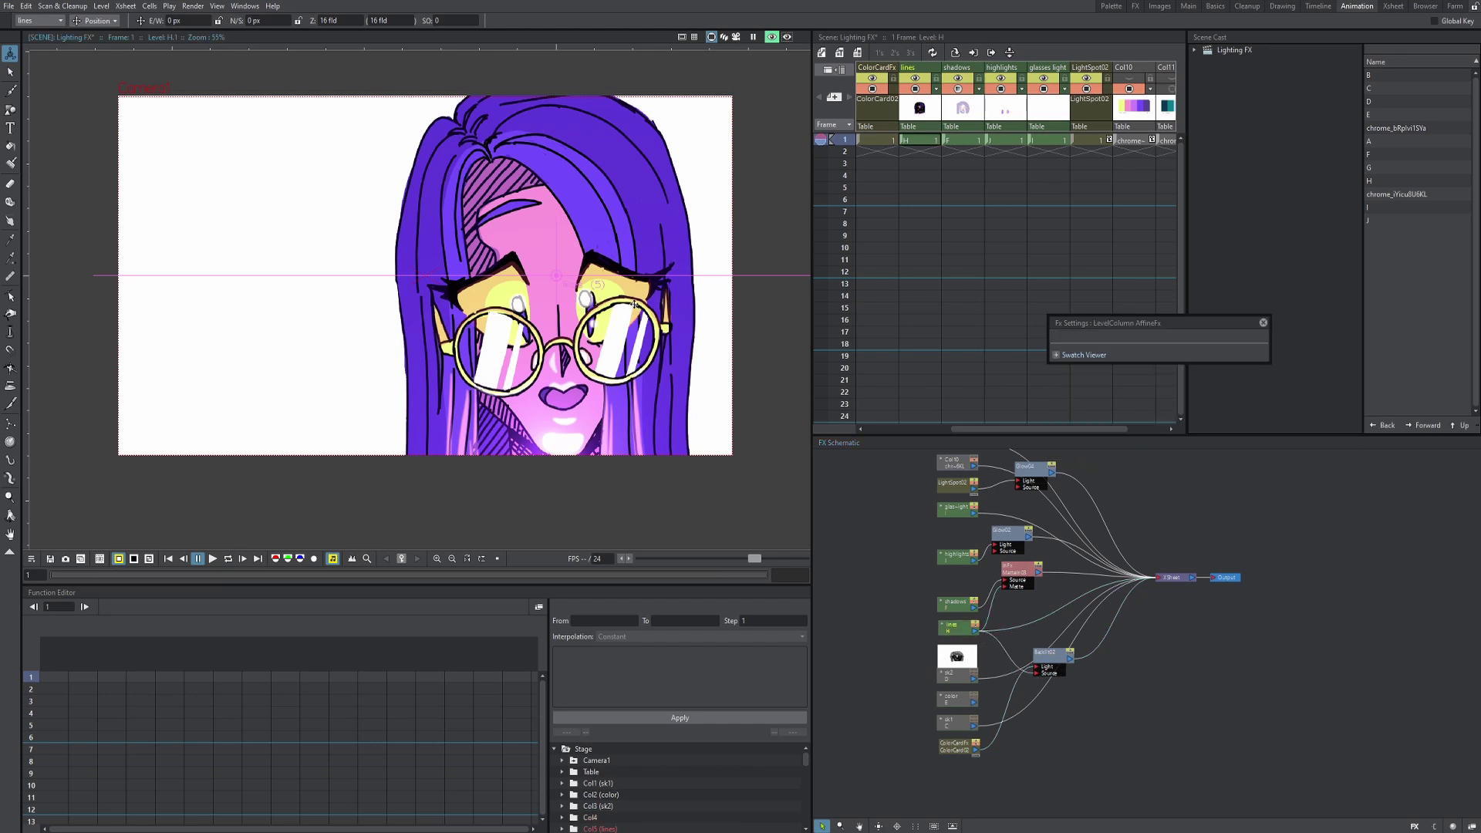
click(951, 632)
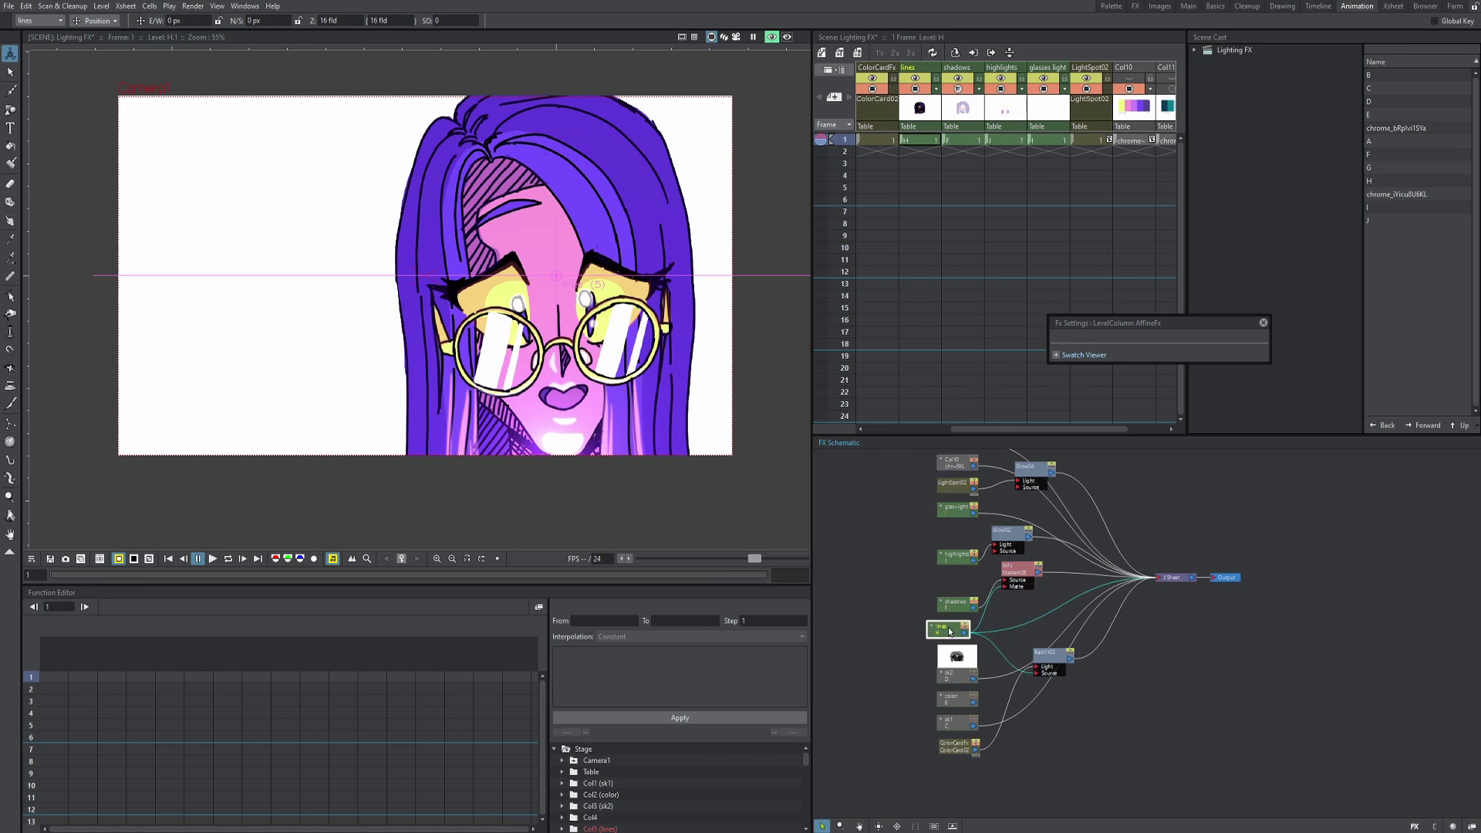
drag(951, 632, 956, 632)
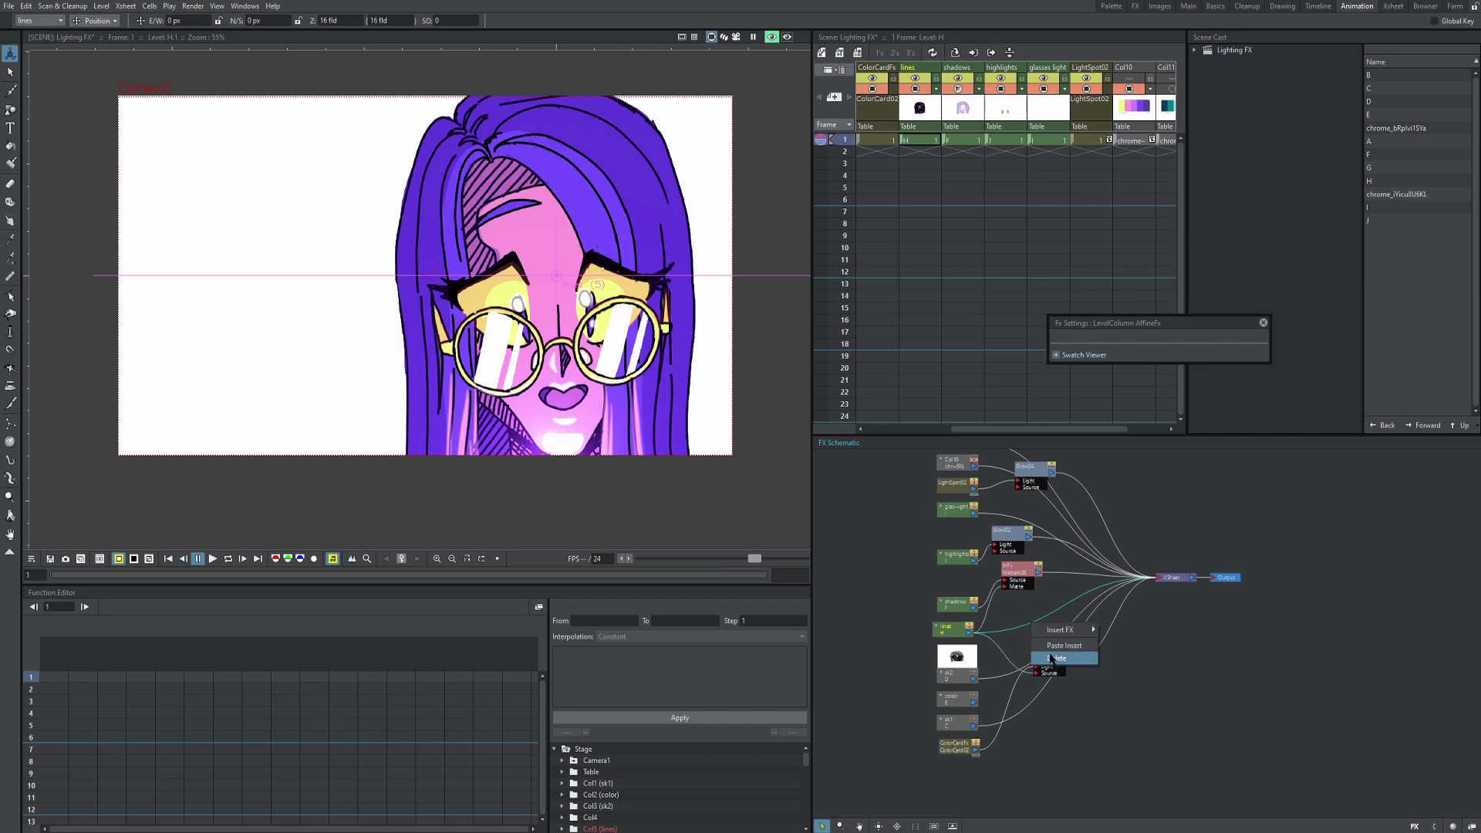
drag(1056, 672, 1070, 669)
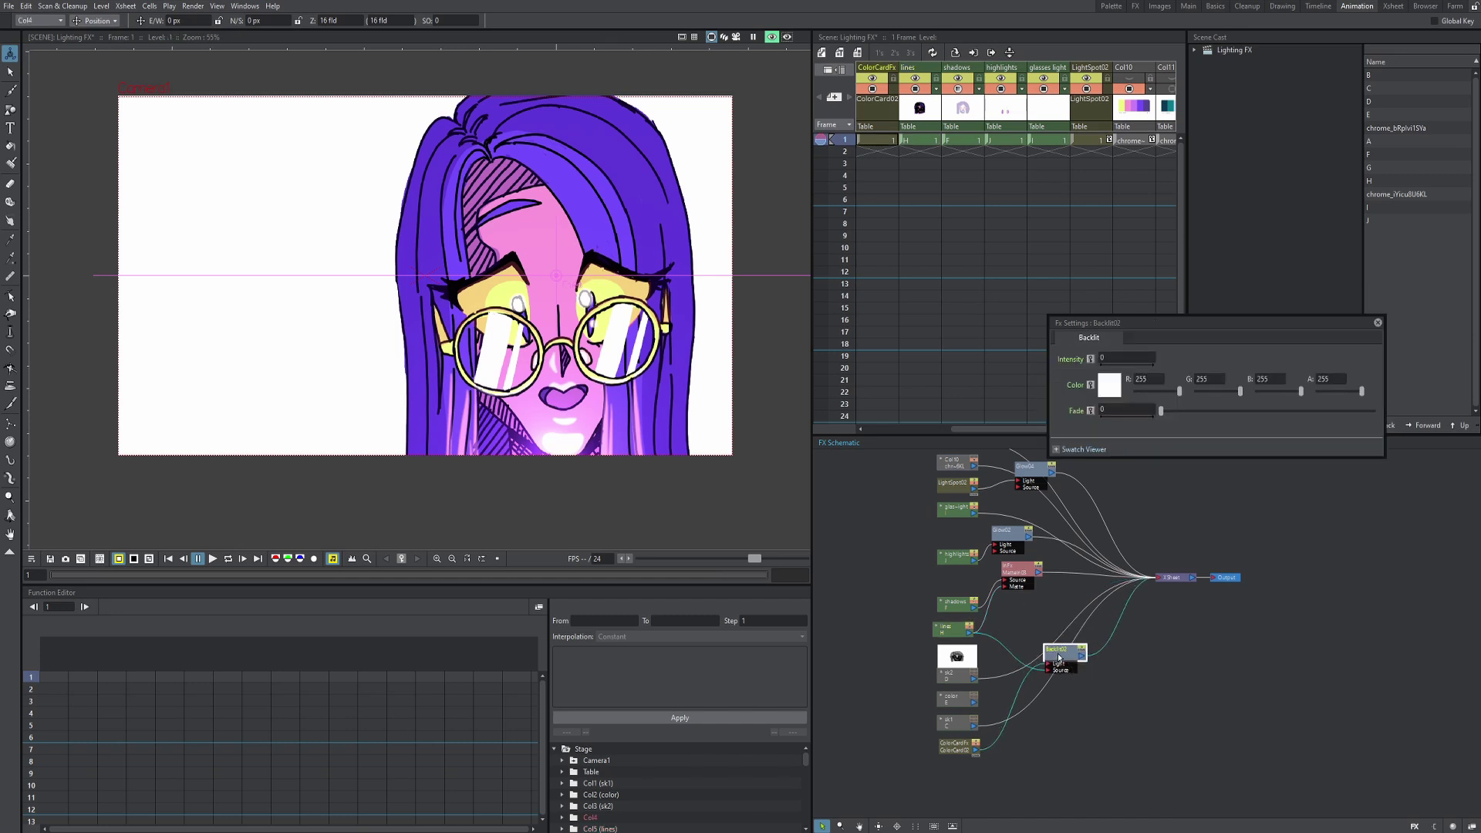
- Set the Backlit02 Intensity to 20, then show the LightSpot02 settings
drag(754, 360, 922, 253)
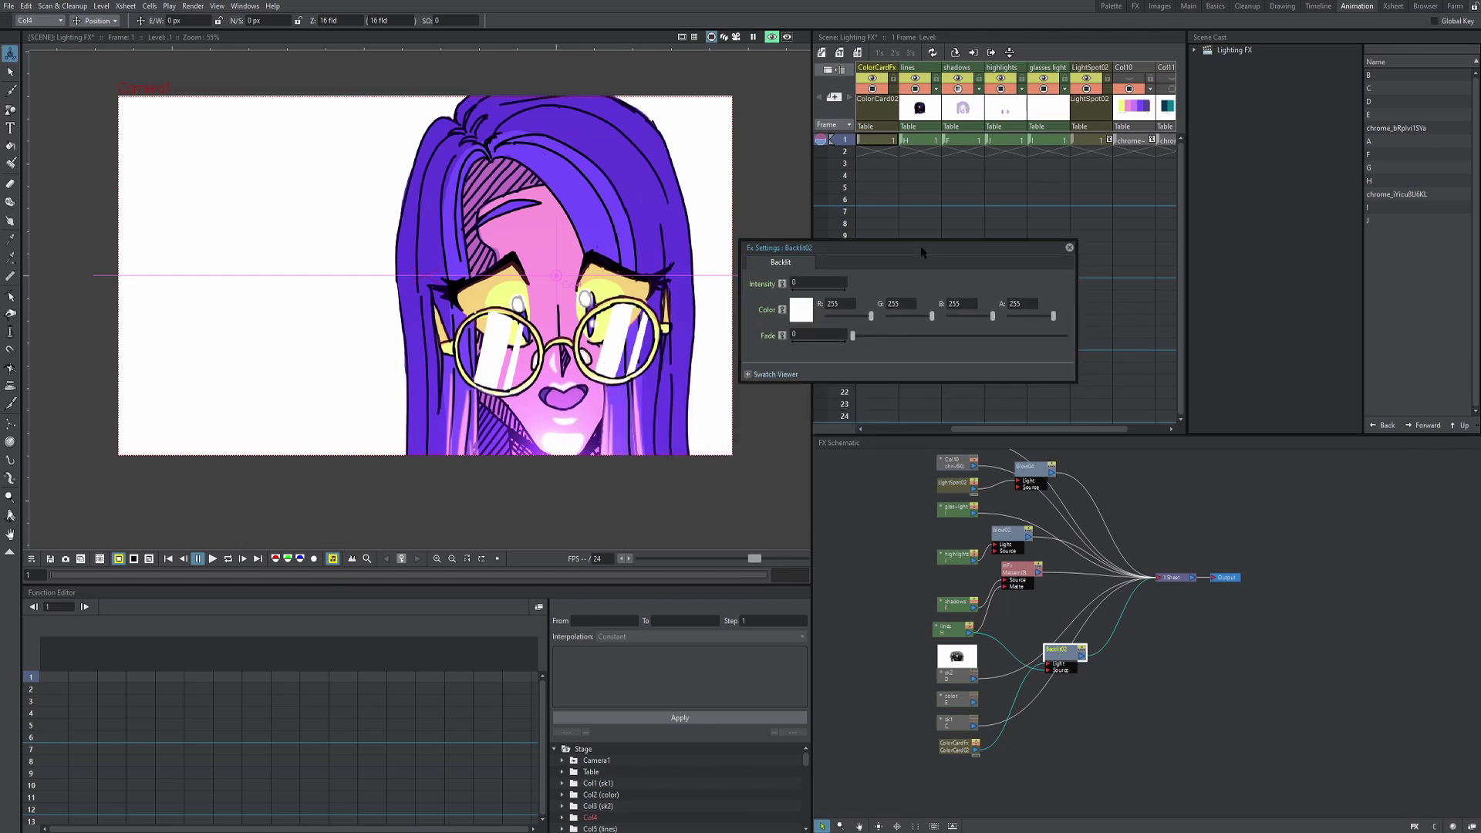
click(830, 284)
key(Return)
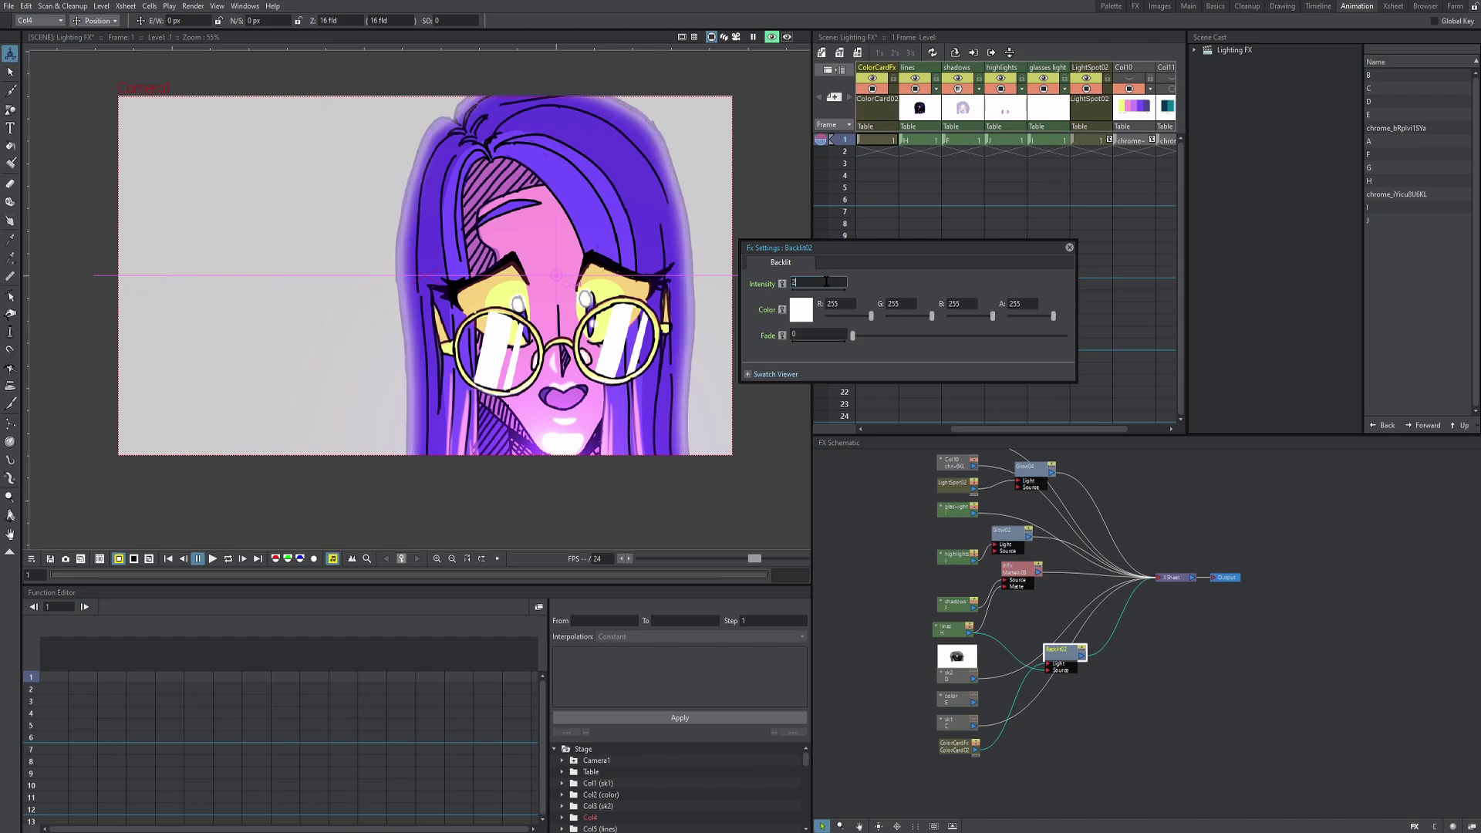
click(974, 483)
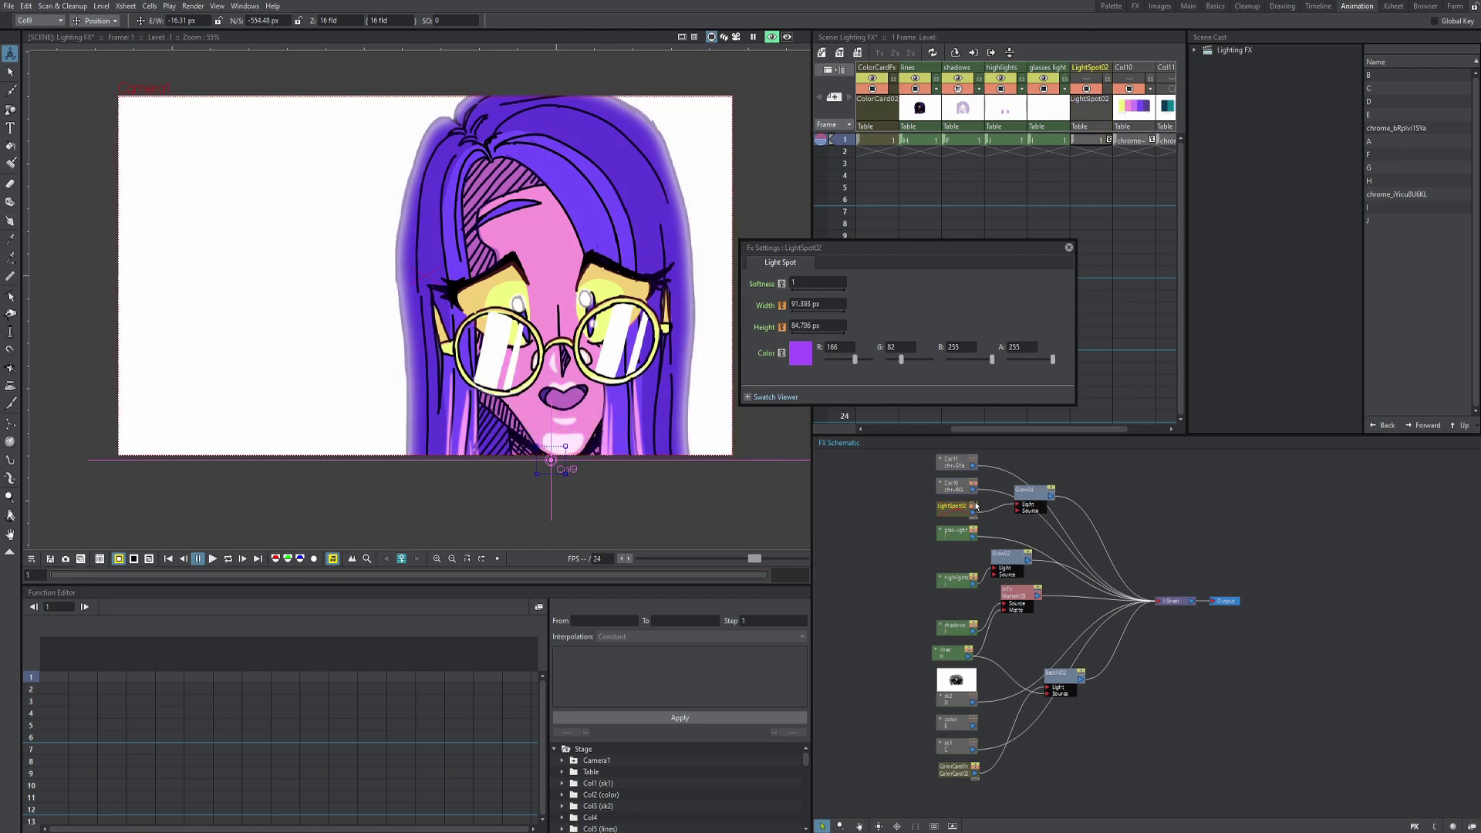
drag(566, 171, 571, 225)
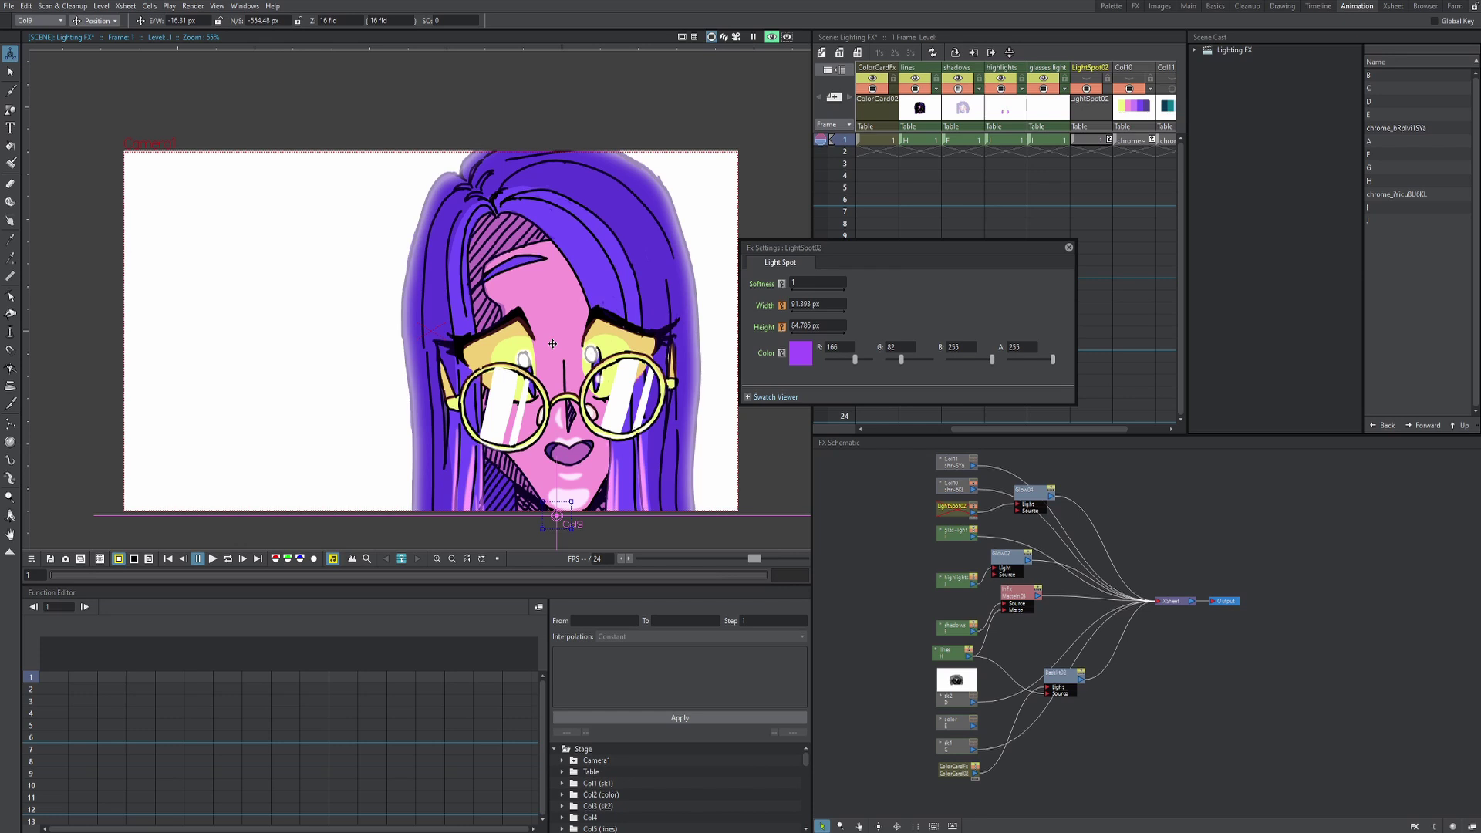
- Close the light spot settings and move the shadows node beside its Matte In node
click(1069, 247)
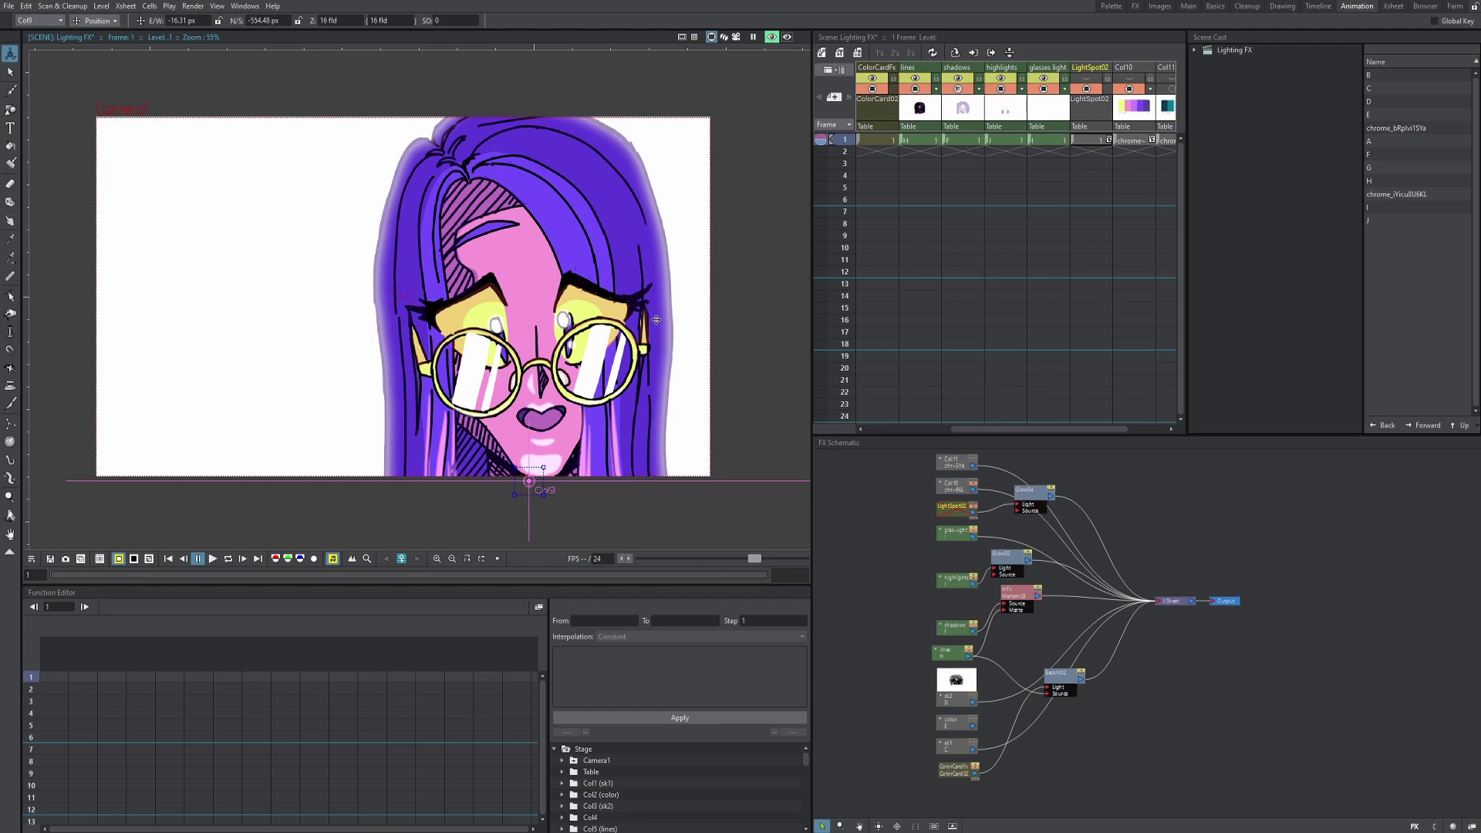
scroll(656, 320, up, 2)
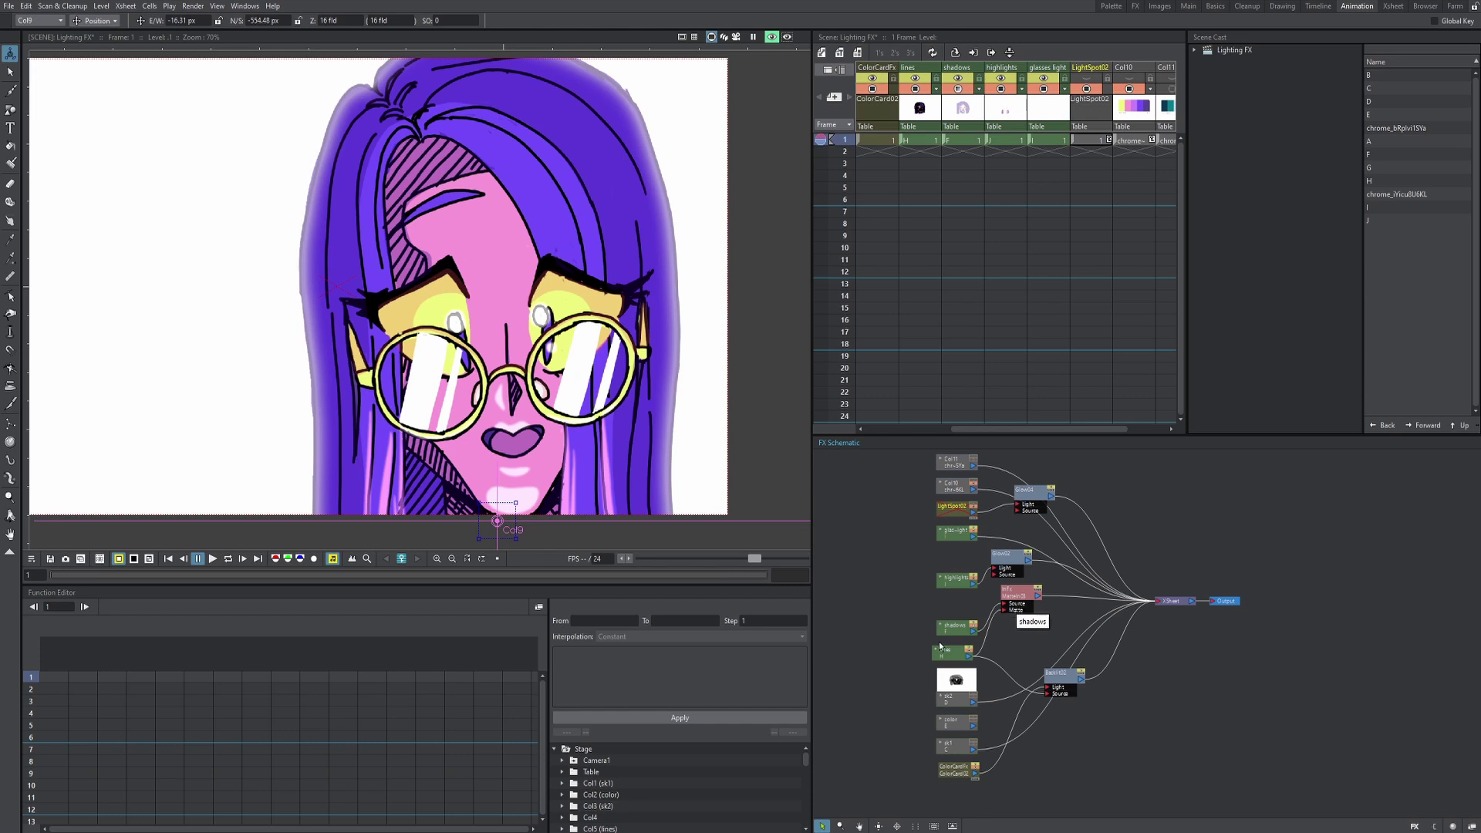
drag(955, 627, 1004, 601)
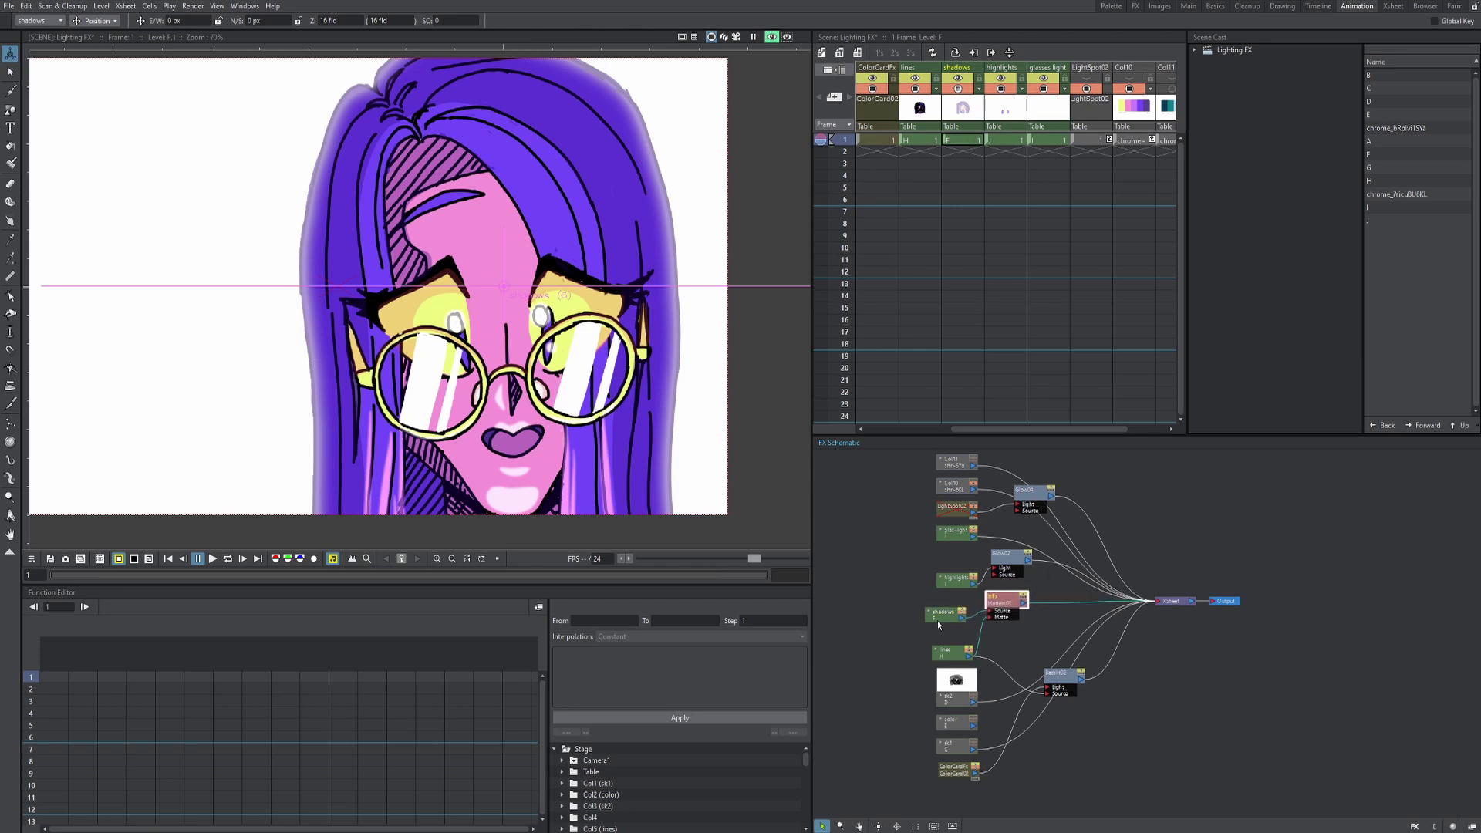
- Insert a Multiply layer-blending effect after the shadows Matte In node
right_click(1005, 600)
mouse_move(1027, 606)
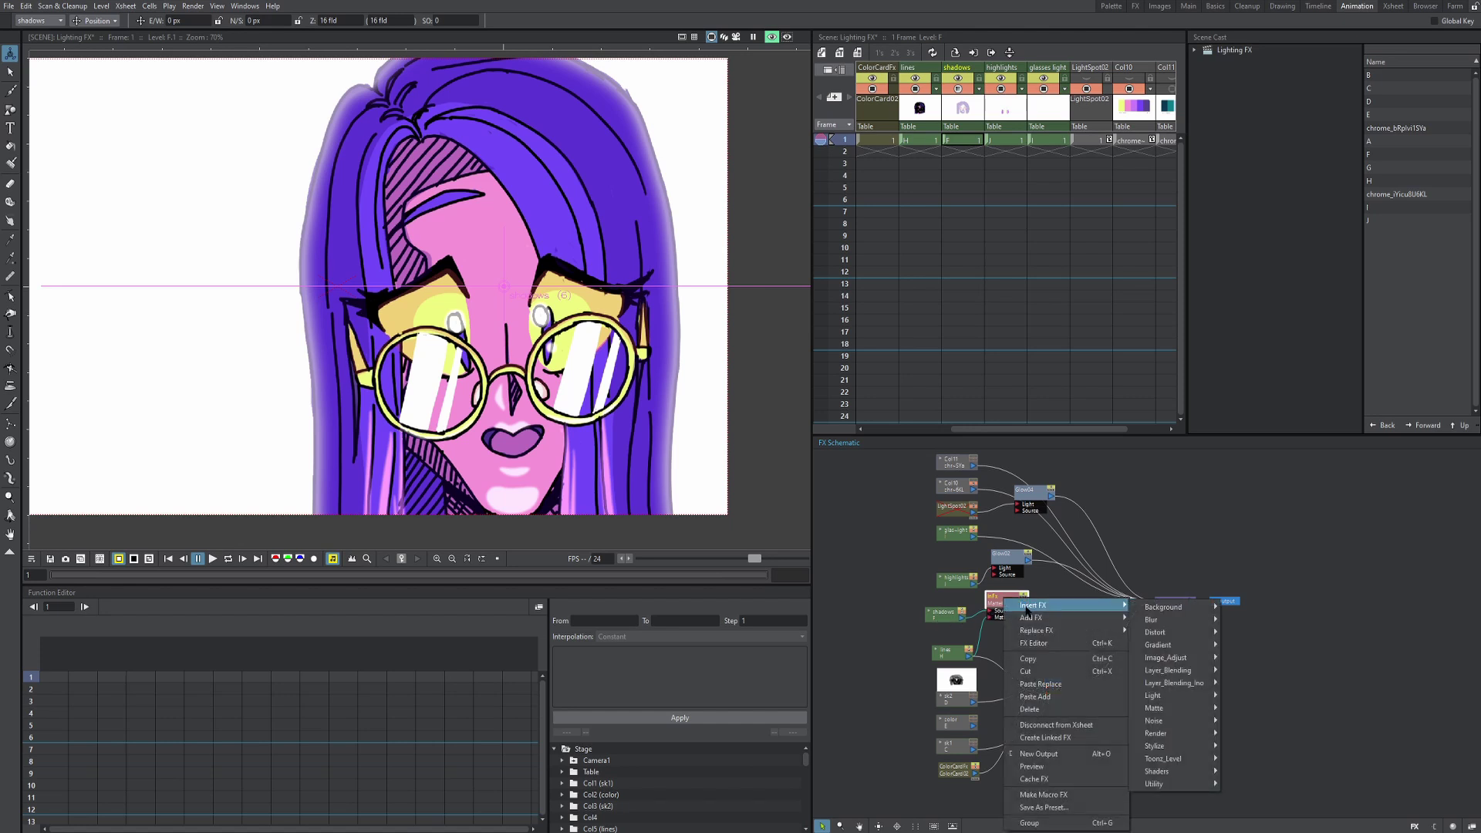
mouse_move(1173, 670)
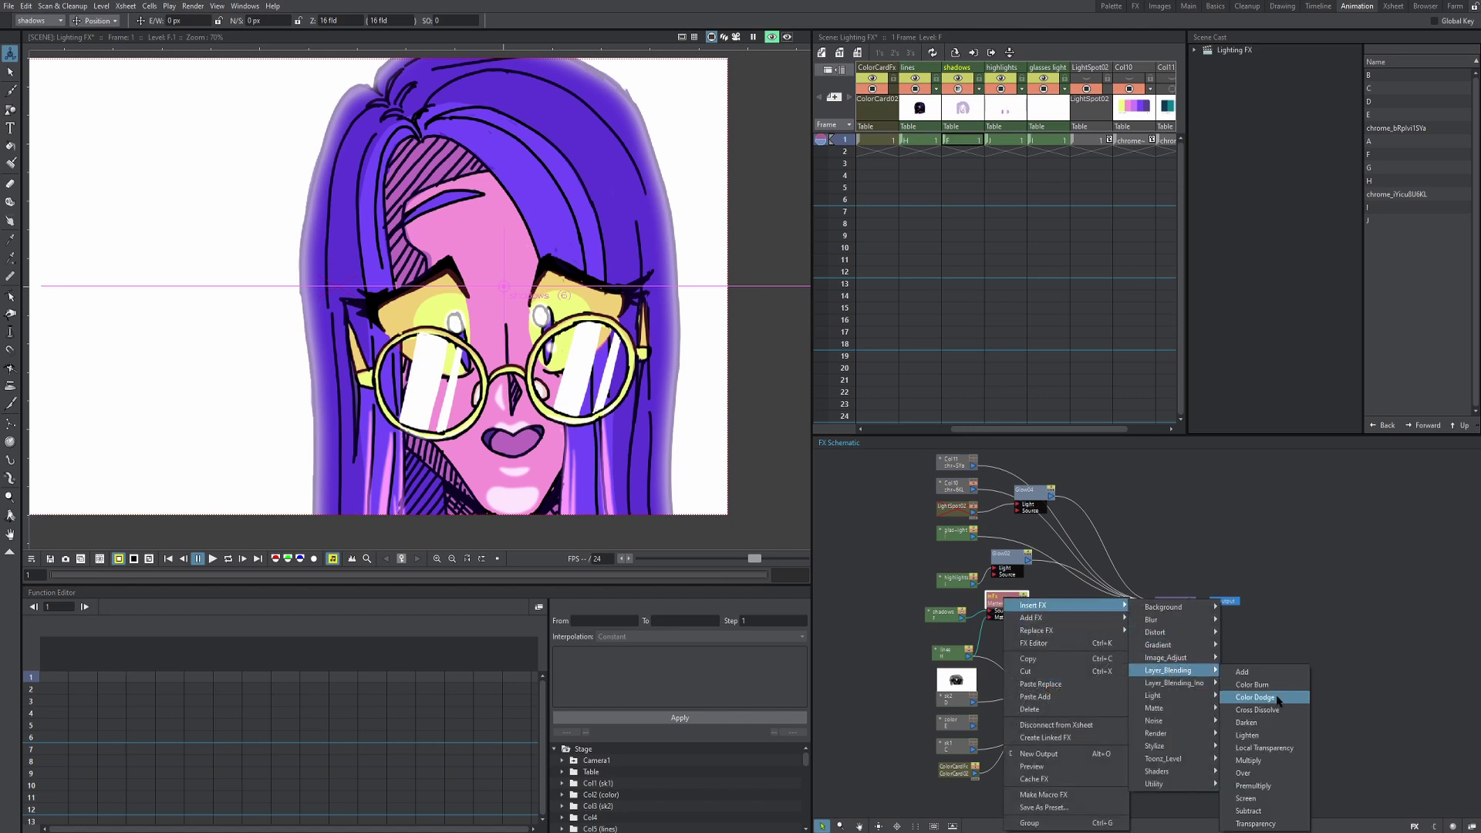
click(1248, 760)
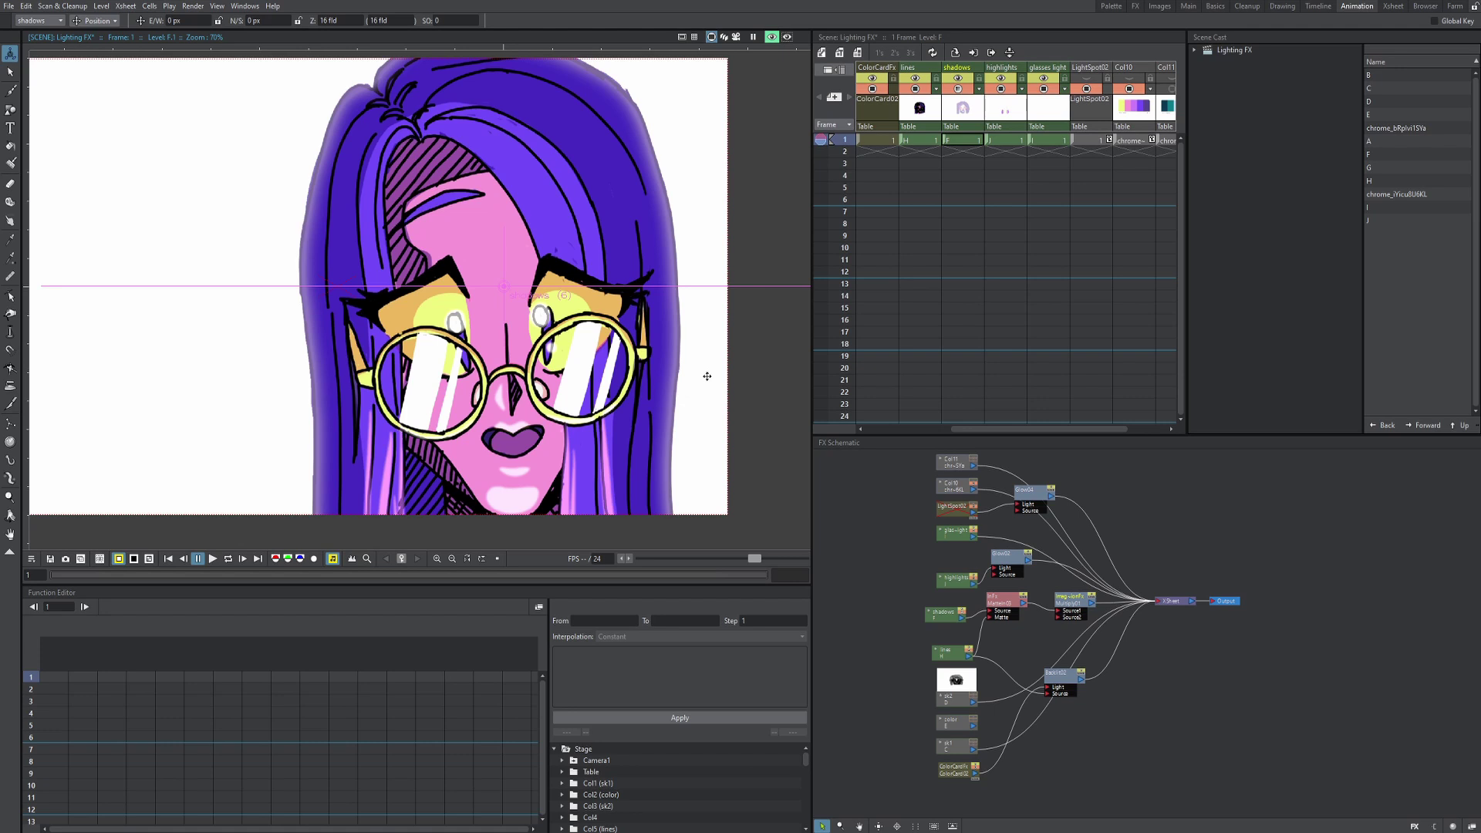
- Connect the highlights into Glow02's Light input and add a layer-blending effect after Glow02
drag(973, 580, 994, 569)
right_click(1005, 555)
mouse_move(1038, 562)
mouse_move(1188, 635)
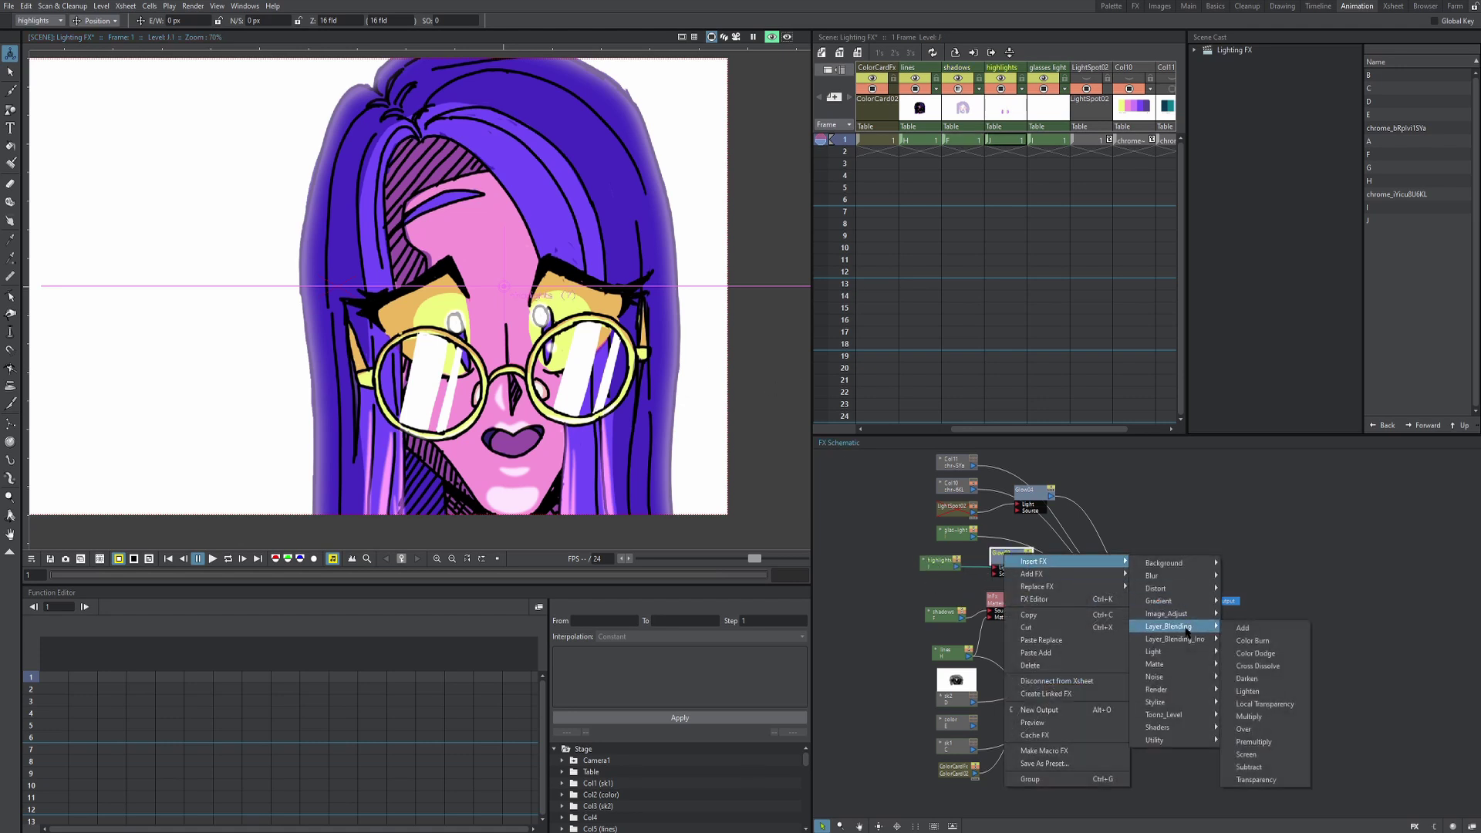
click(1253, 654)
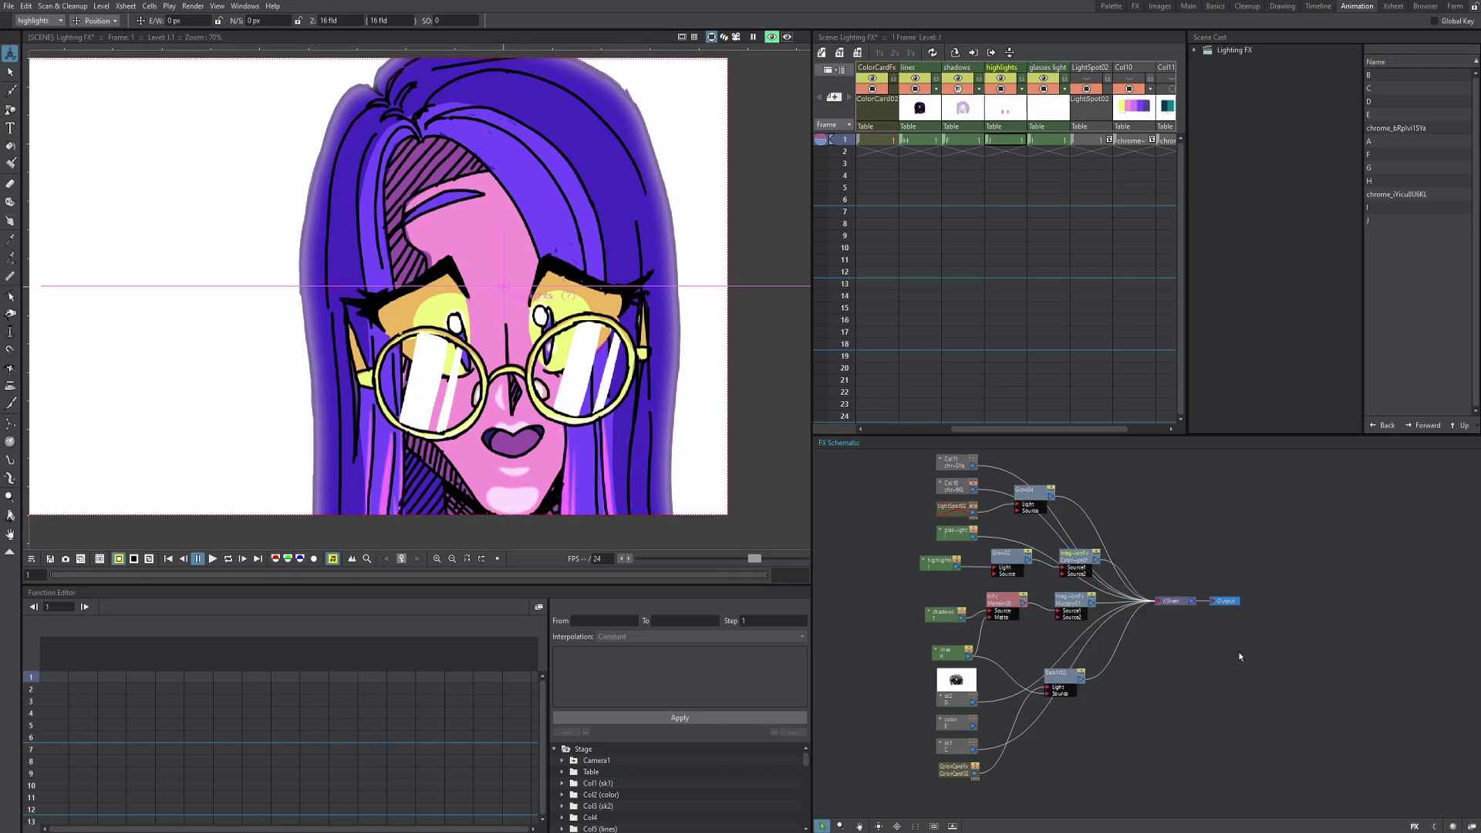
- Insert a Lighten layer-blending effect after the glasses light node
right_click(960, 536)
mouse_move(996, 546)
mouse_move(1148, 611)
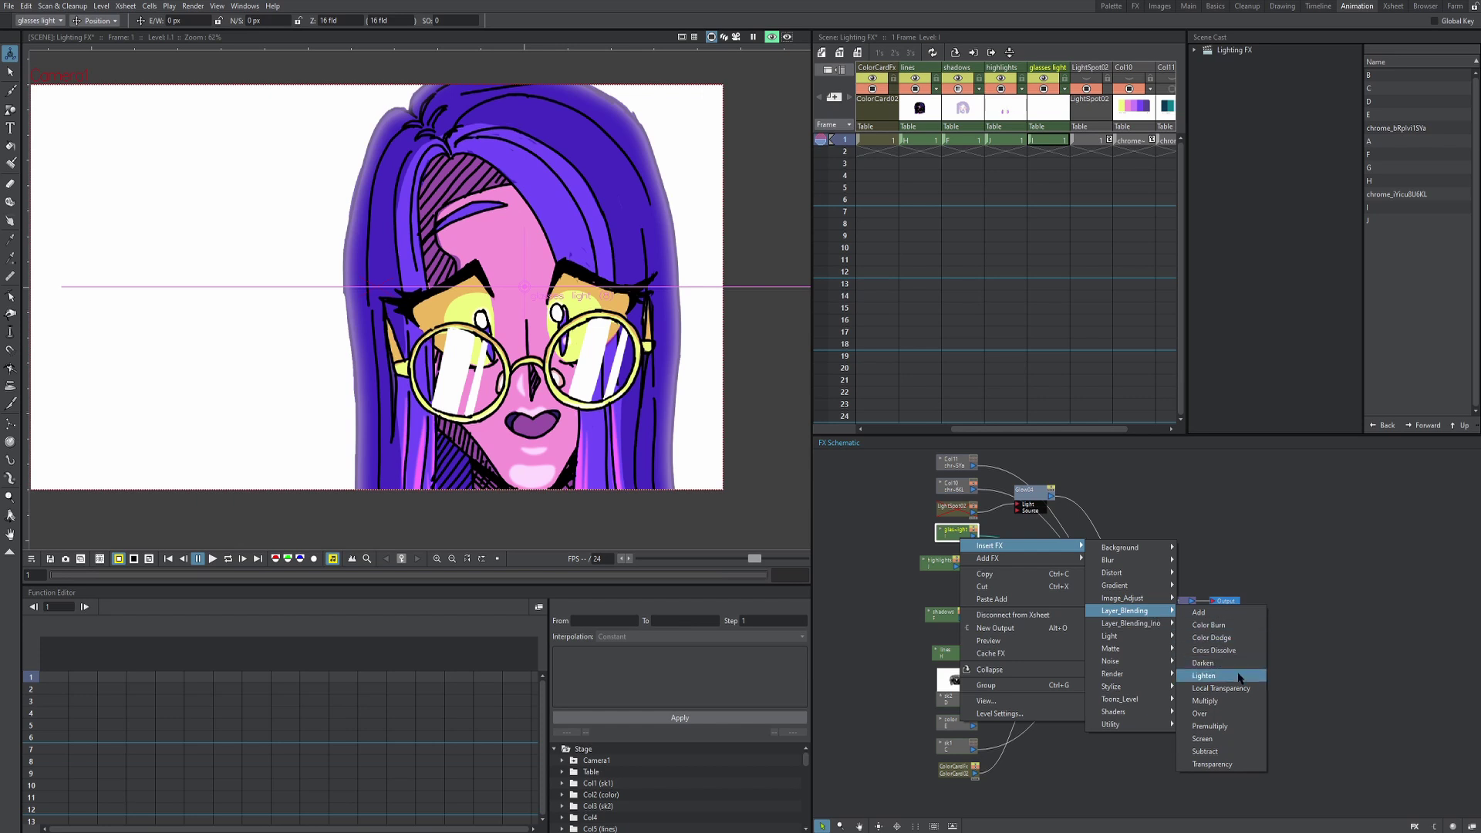
click(1239, 676)
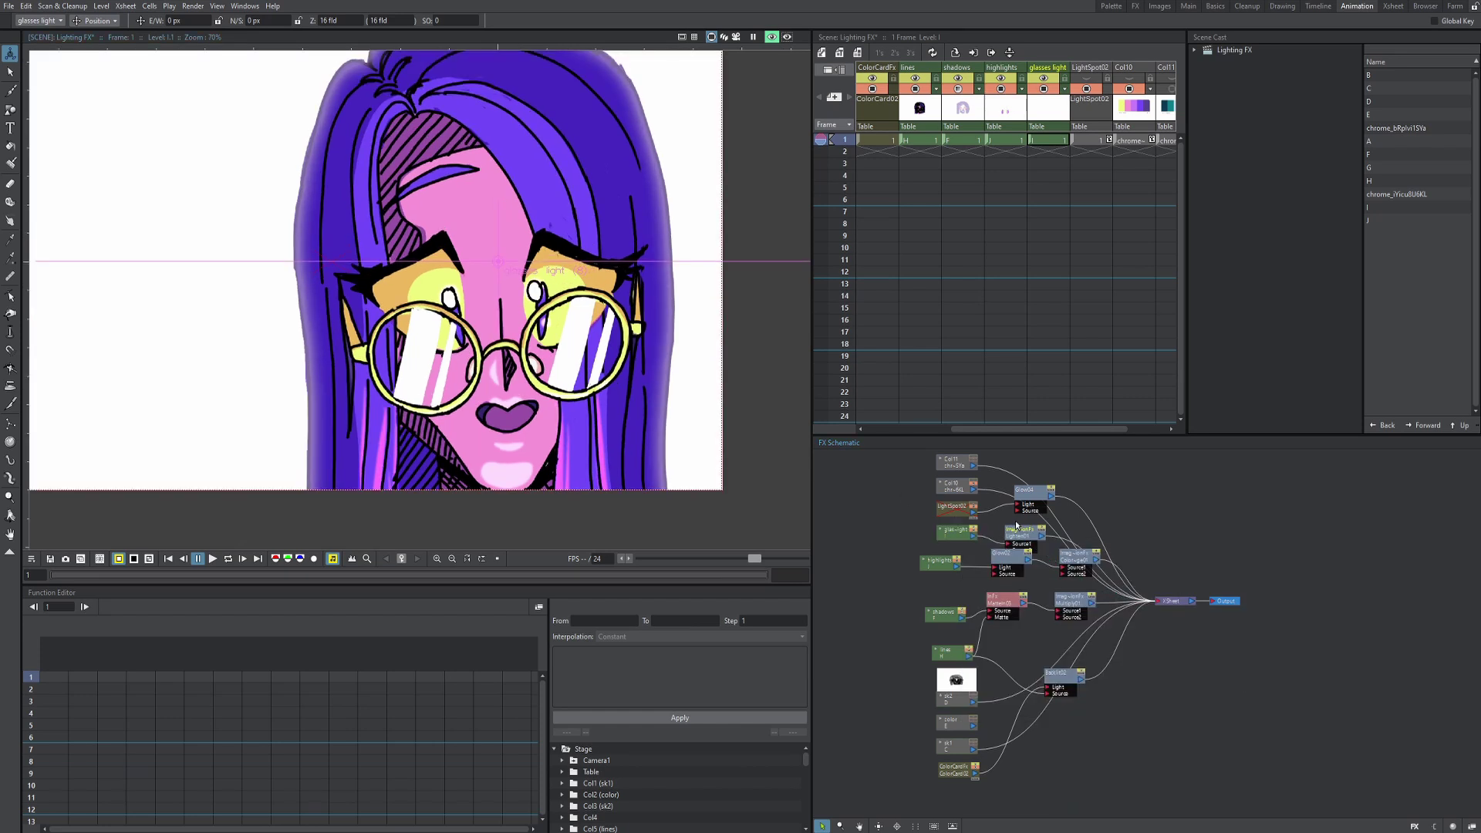
- Replace the Lighten blend with Color Dodge, then select LightSpot02
right_click(1019, 524)
mouse_move(1065, 534)
mouse_move(1134, 609)
click(1211, 648)
scroll(477, 304, up, 5)
scroll(432, 347, down, 4)
scroll(641, 377, up, 2)
scroll(641, 377, down, 2)
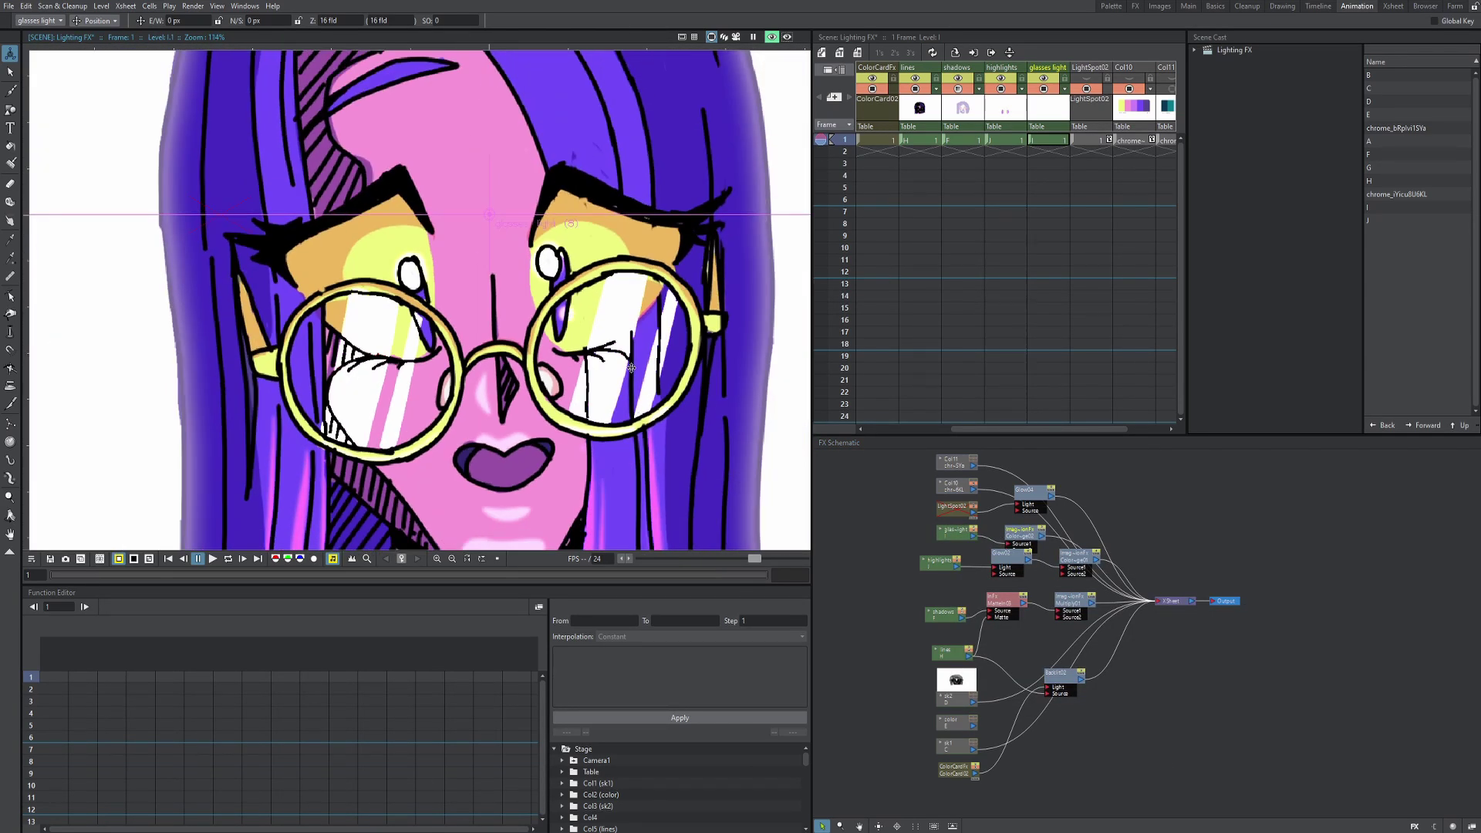
scroll(438, 416, down, 3)
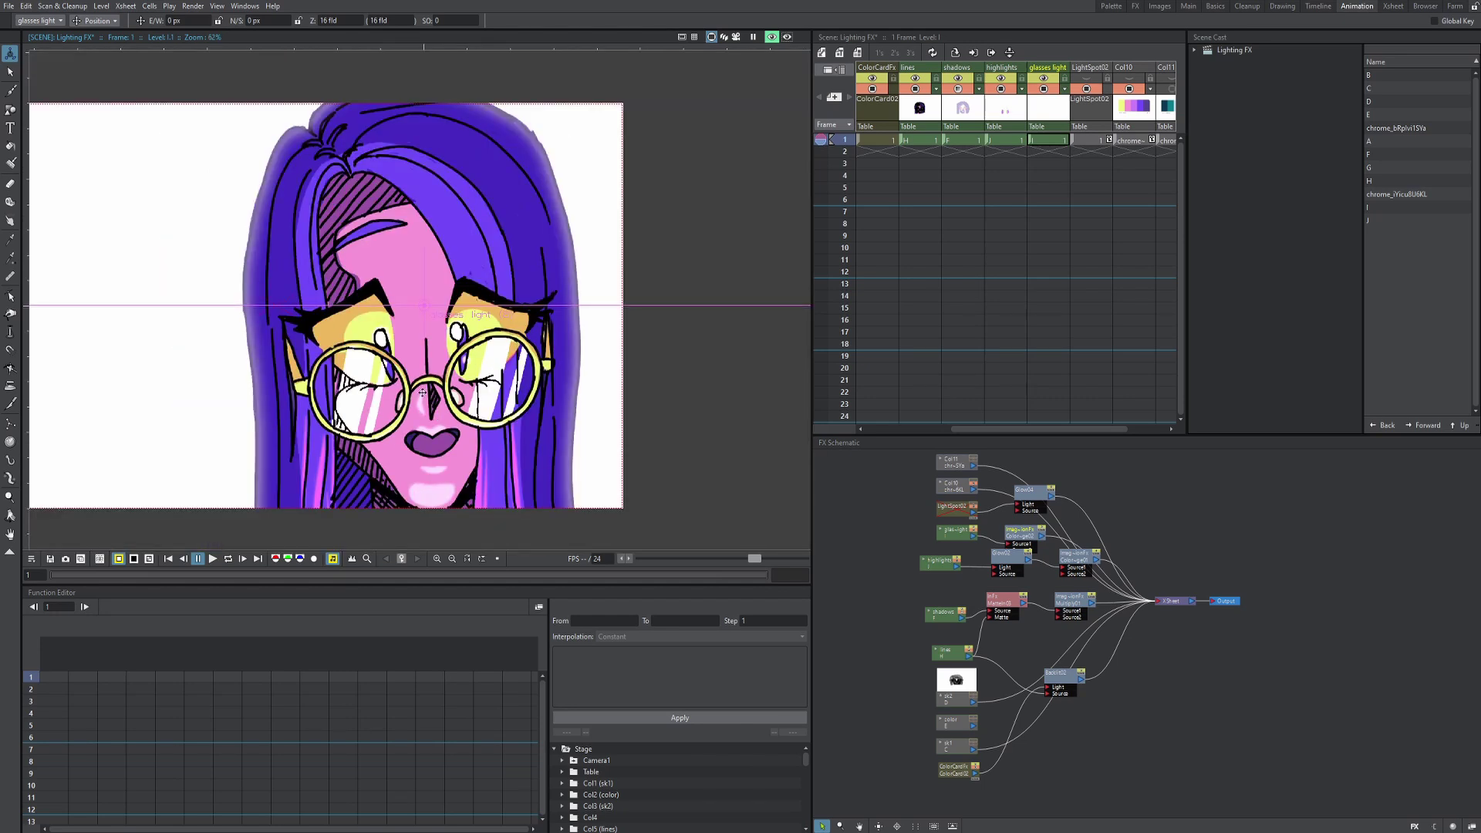
drag(431, 383, 438, 372)
scroll(438, 372, up, 3)
scroll(994, 523, up, 1)
click(943, 506)
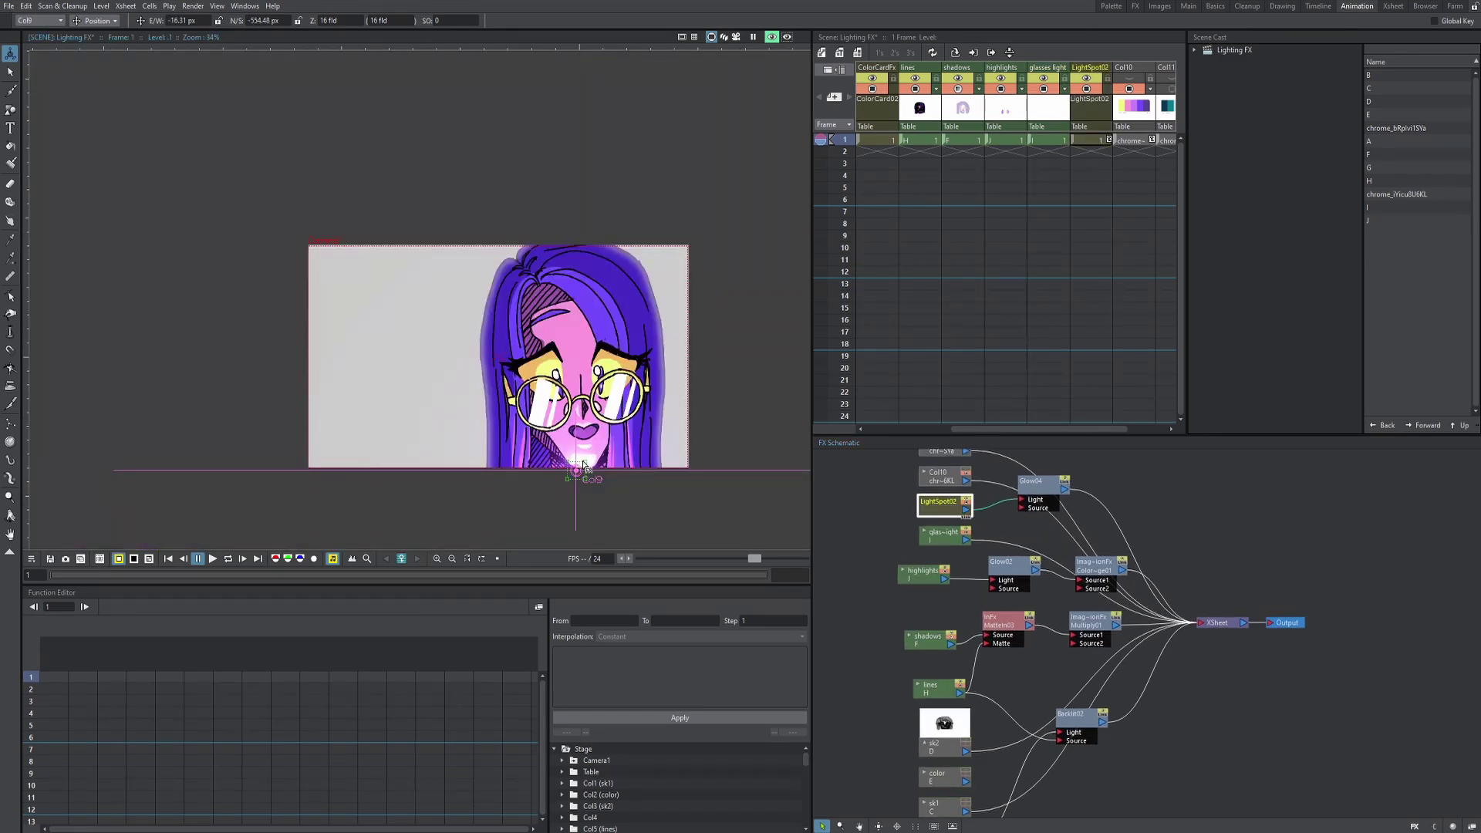
- Enlarge the light spot to cover the face and insert an Image_Adjust effect after Glow04
drag(586, 466, 627, 438)
scroll(602, 428, up, 1)
right_click(1038, 486)
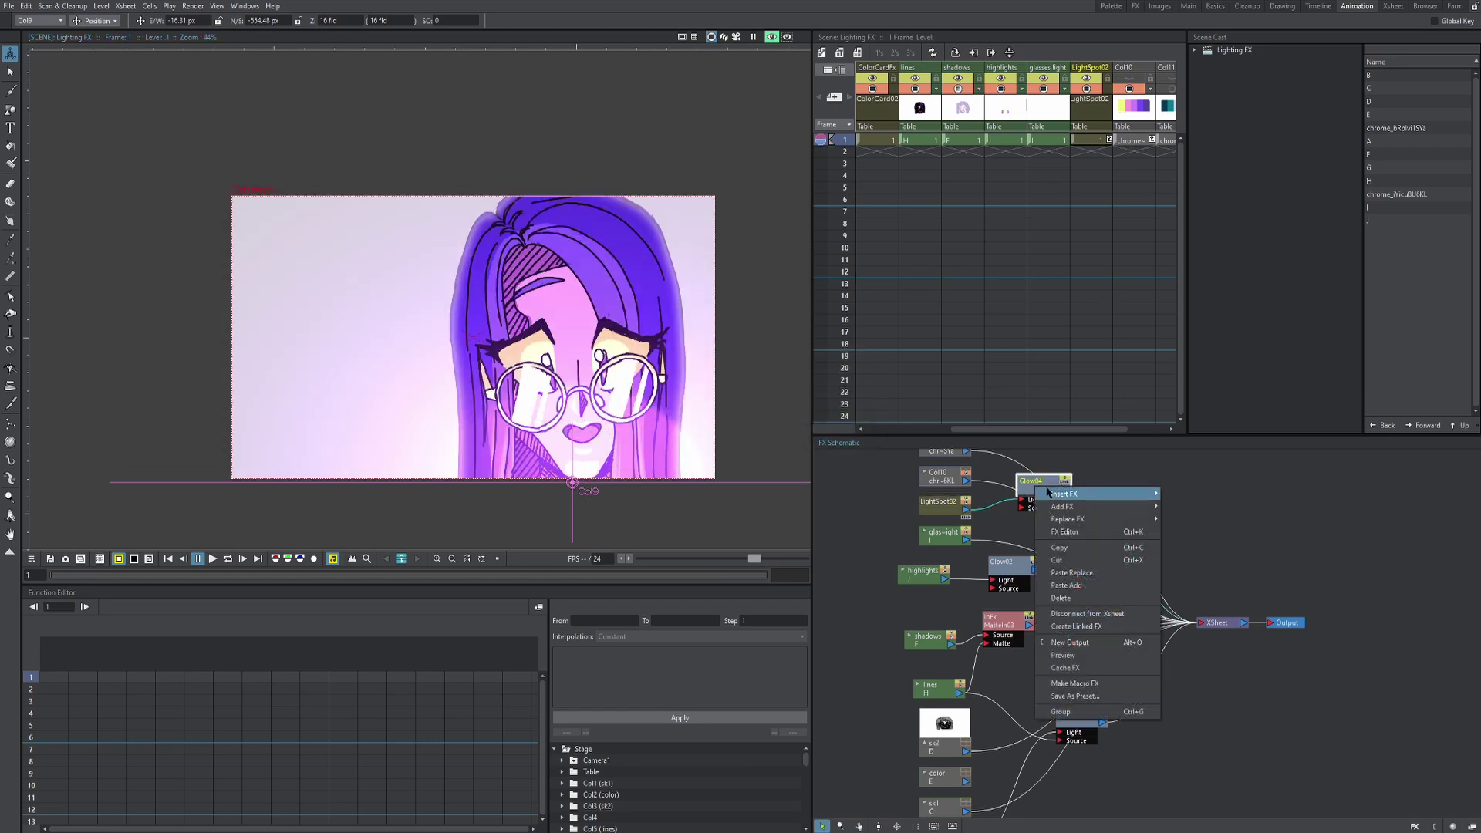
mouse_move(1051, 492)
mouse_move(1204, 546)
click(1298, 581)
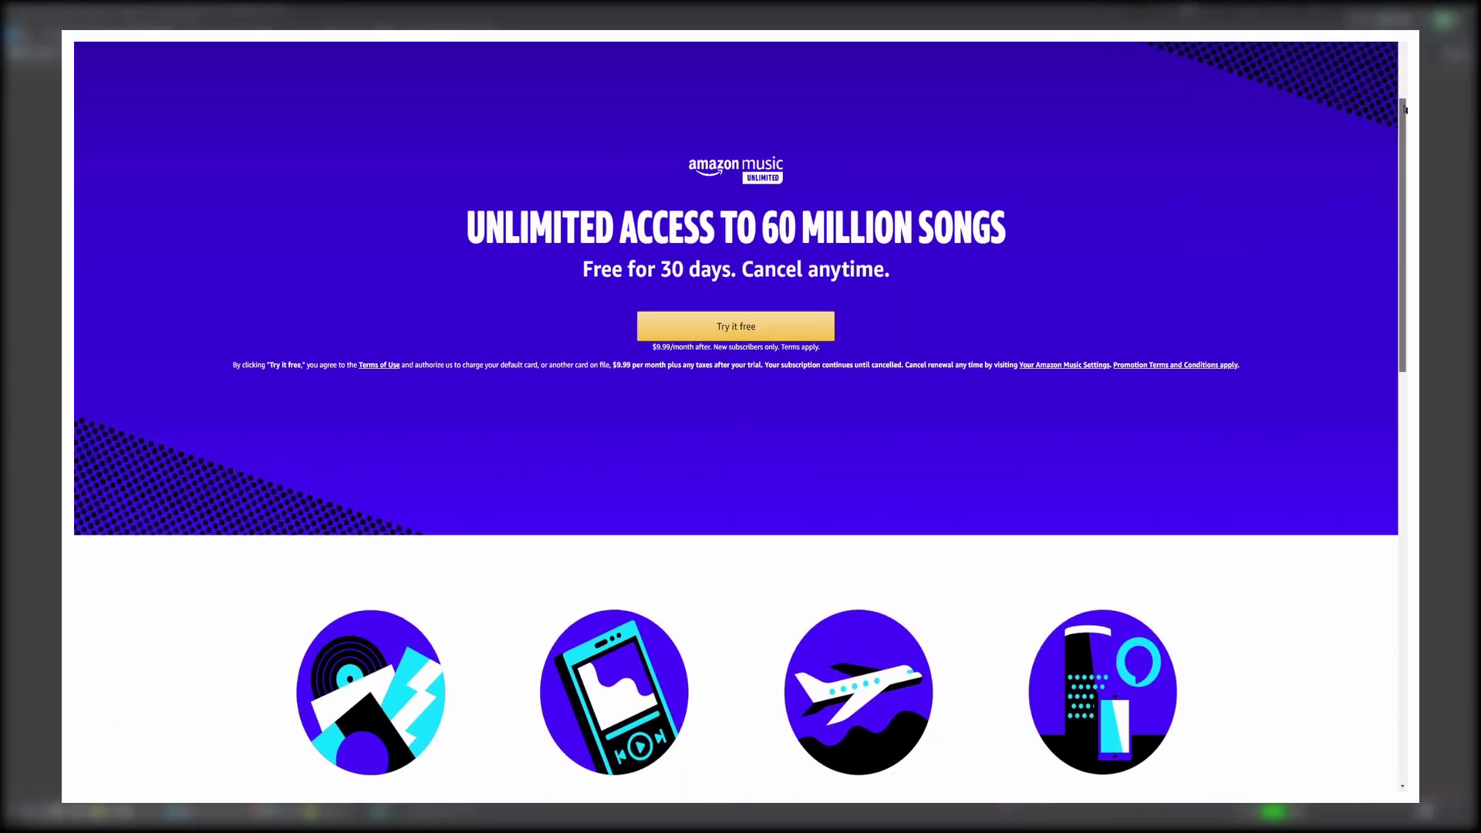
scroll(1404, 110, down, 3)
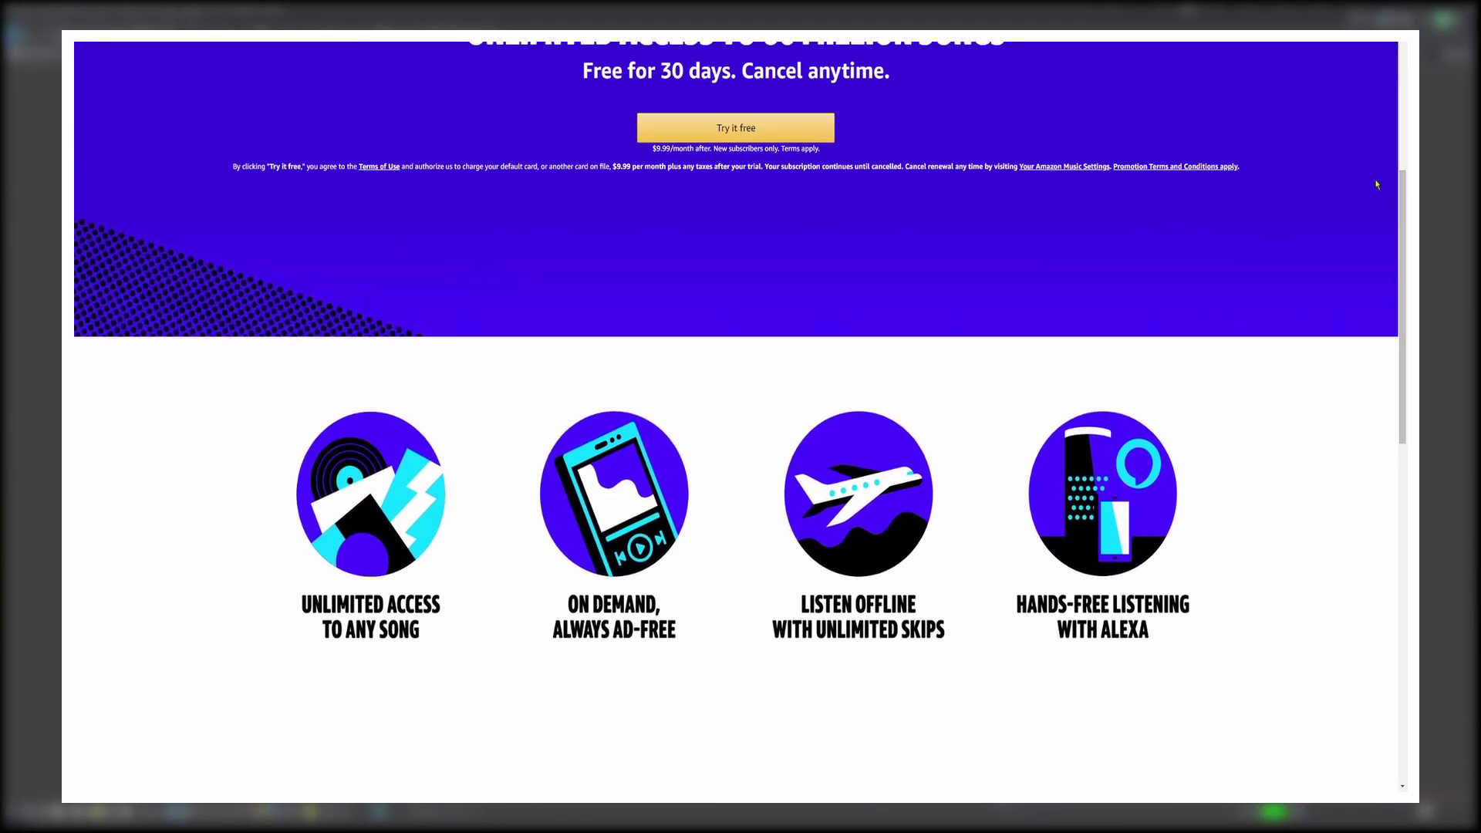